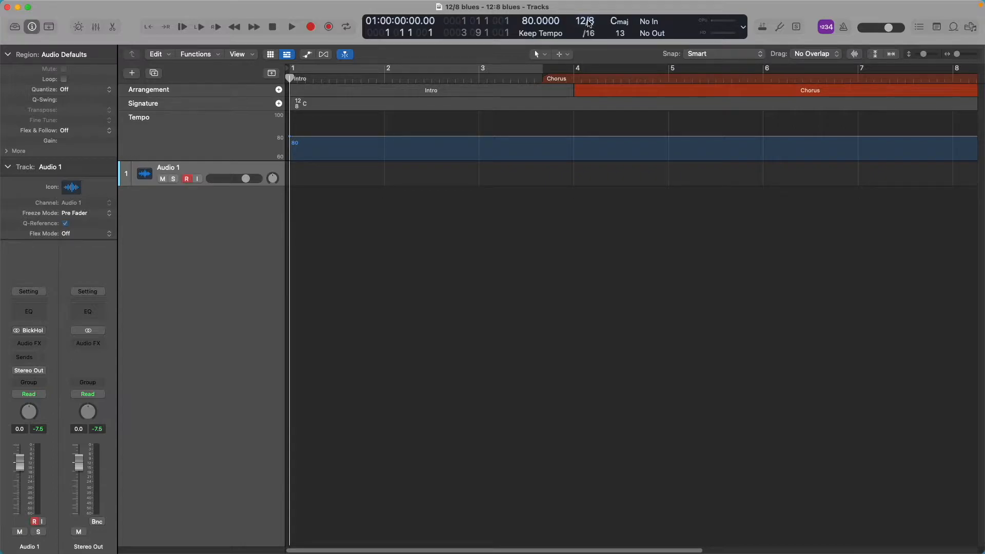
- Set the project's time signature to 12/8 and the project end to bar 13
left_click(589, 23)
mouse_move(589, 9)
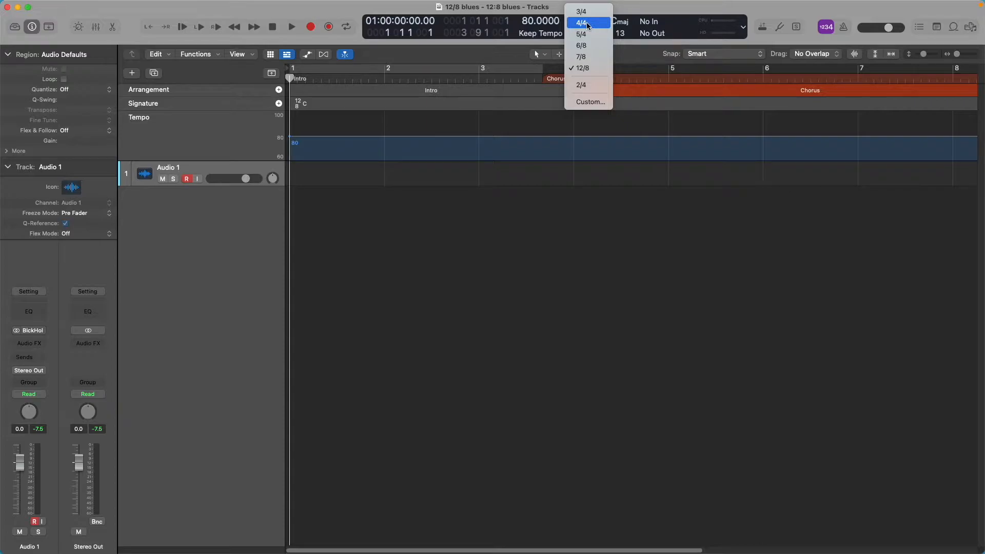
left_click(591, 68)
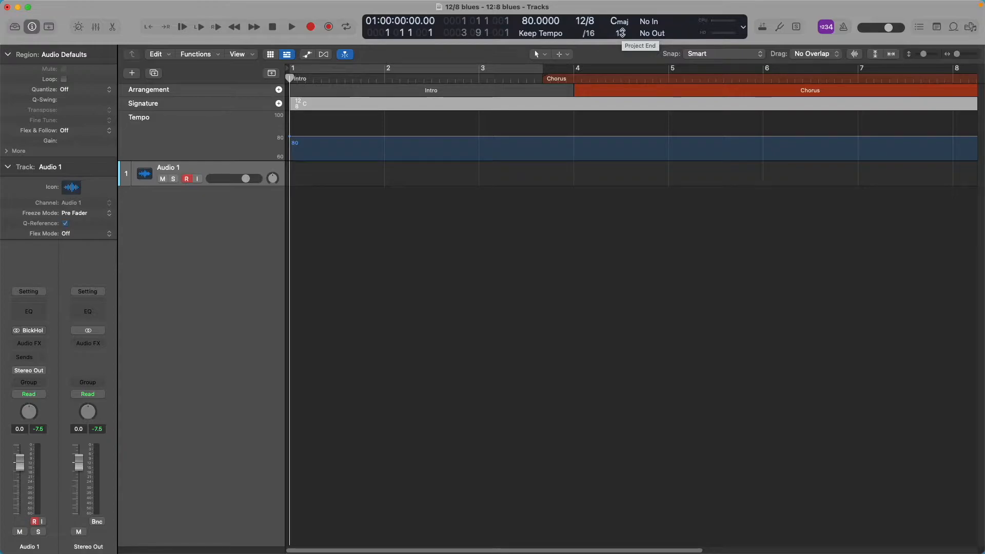
double_click(618, 33)
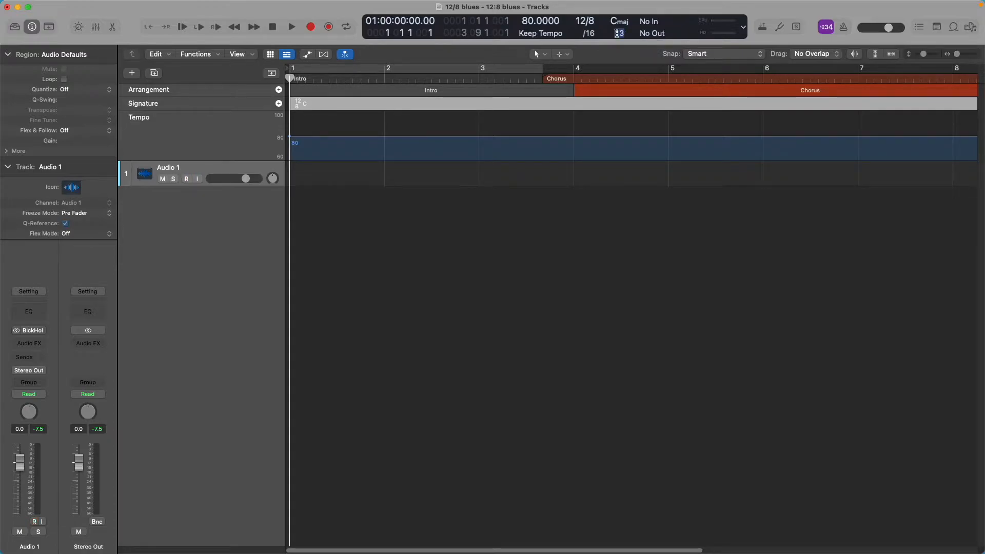
type("13")
key("Return")
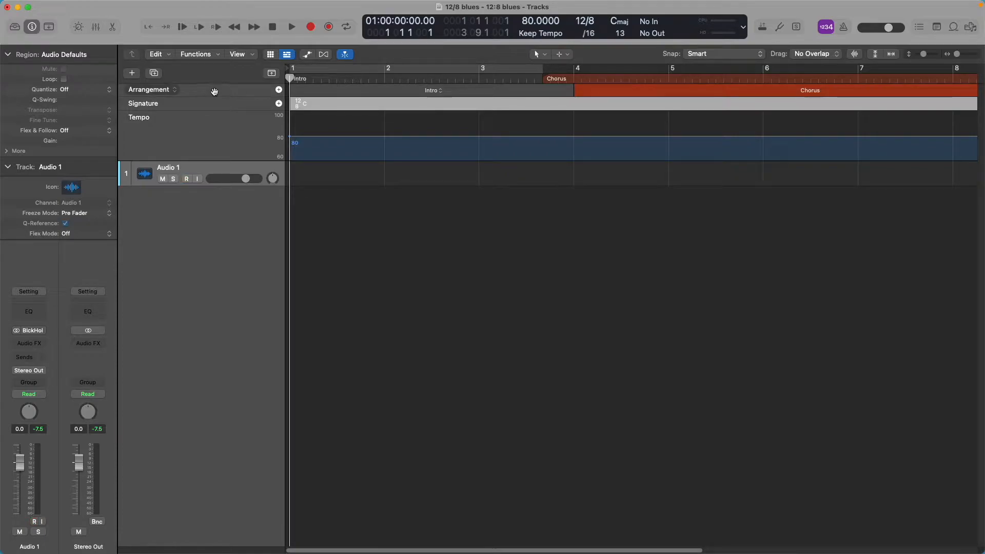
- Hide the global tracks and show them again
left_click(271, 73)
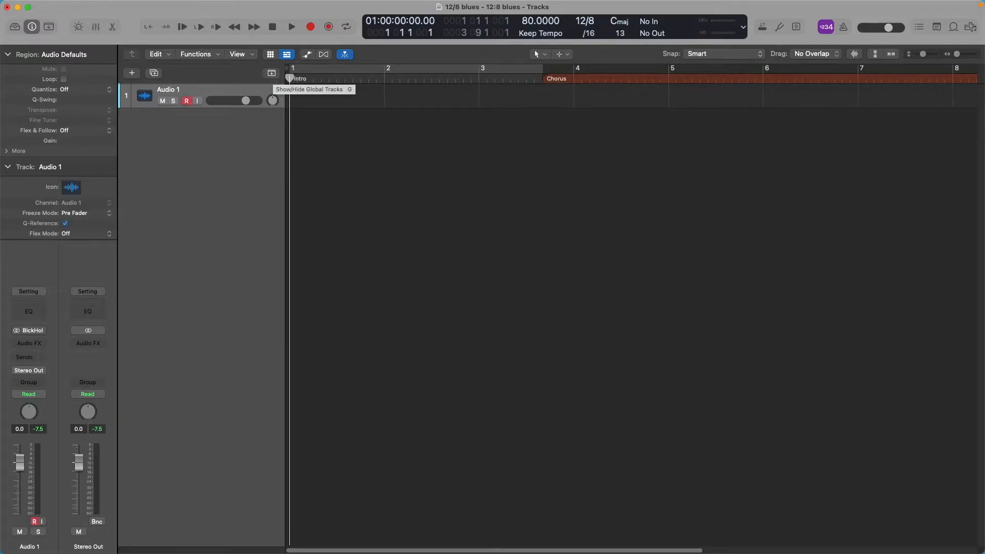
left_click(272, 75)
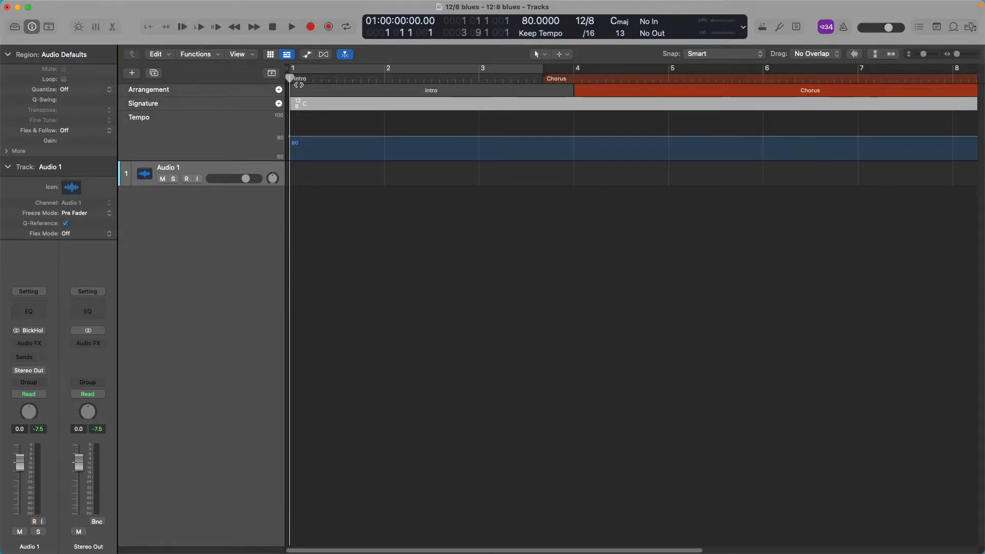
- Check the Intro's extent by moving the playhead to bar 4 and selecting the arrangement markers, and return the playhead to the start
left_click_drag(290, 78, 574, 78)
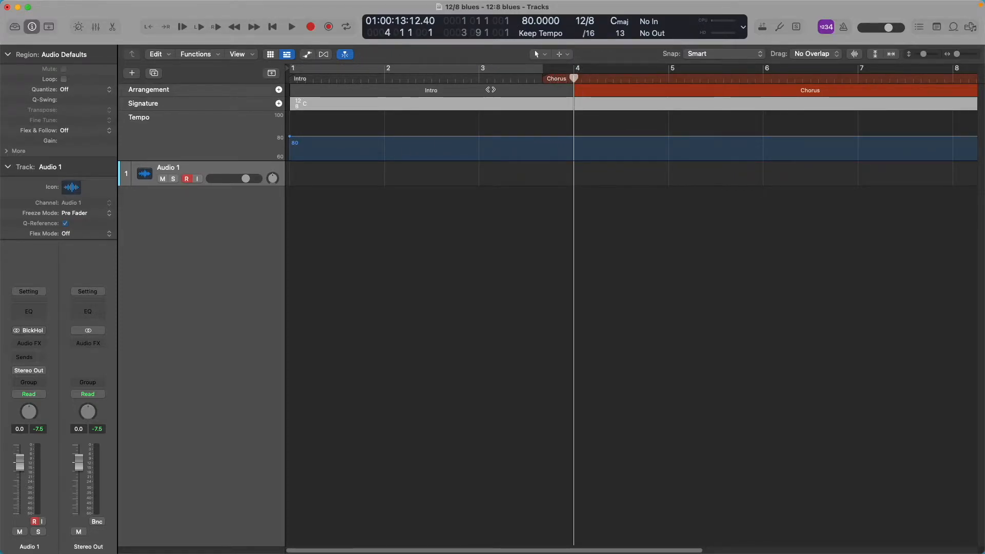
left_click(533, 95)
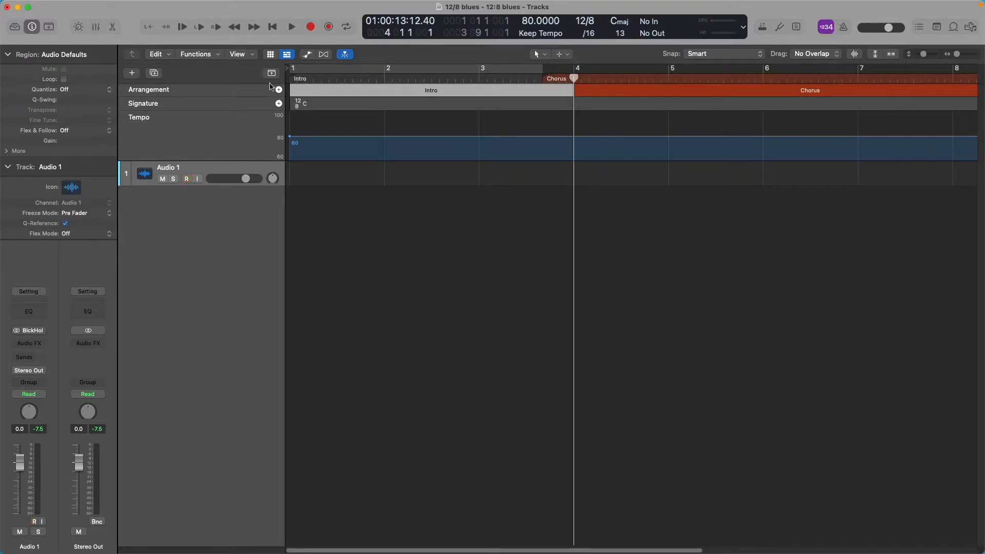
left_click(244, 90)
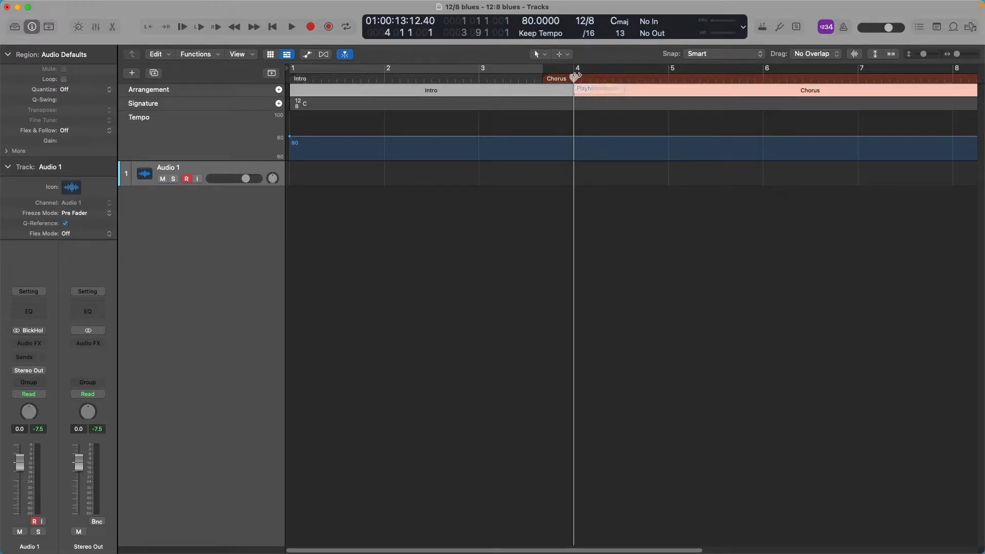
left_click_drag(575, 76, 283, 79)
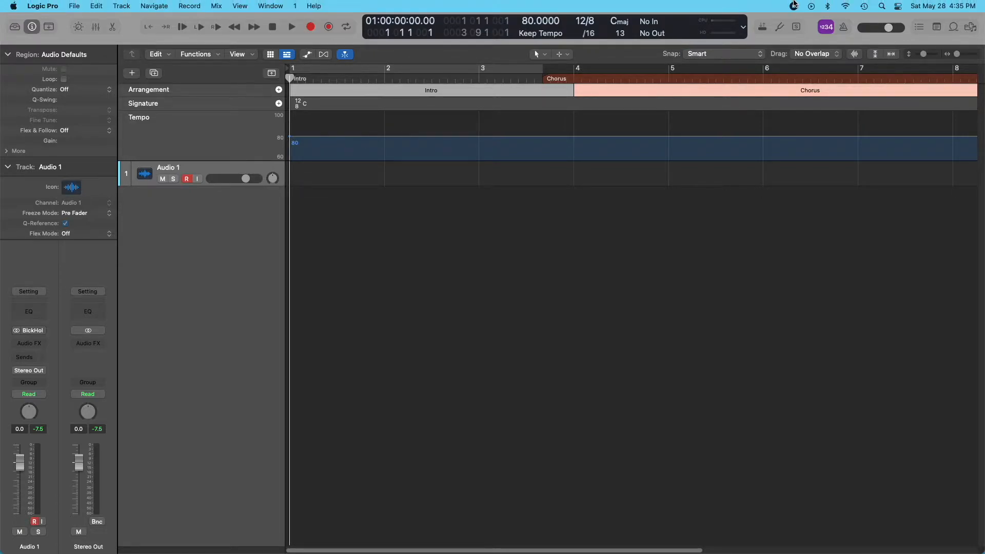
- Switch to Safari to view the YouTube 12/8 slow blues drum lesson, and switch back to Logic Pro
key("super+Tab")
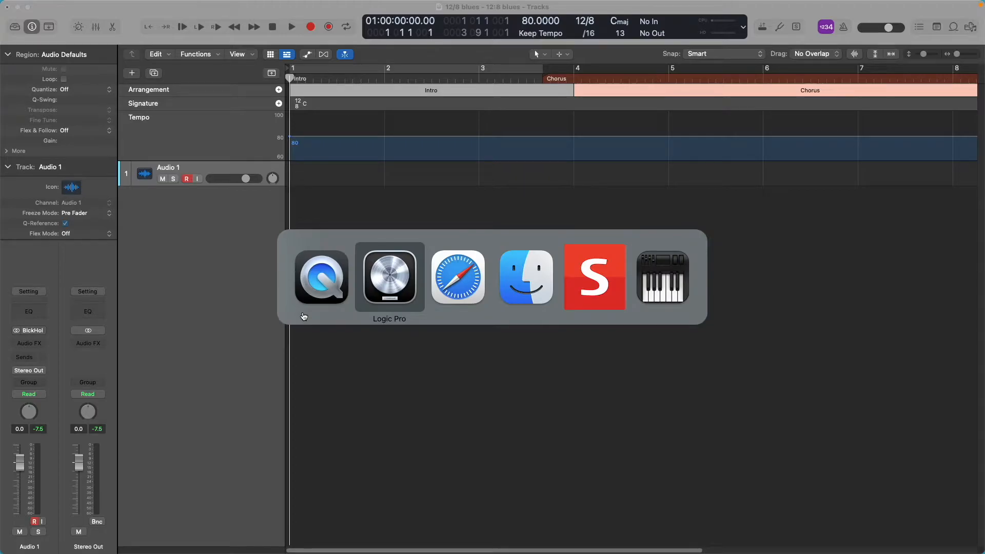
key("super+Tab")
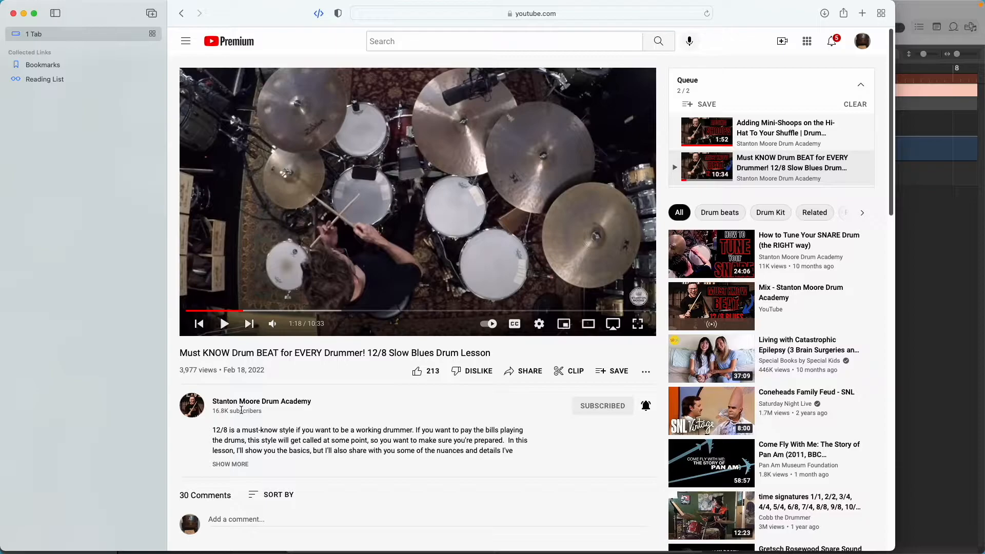
key("super+Tab")
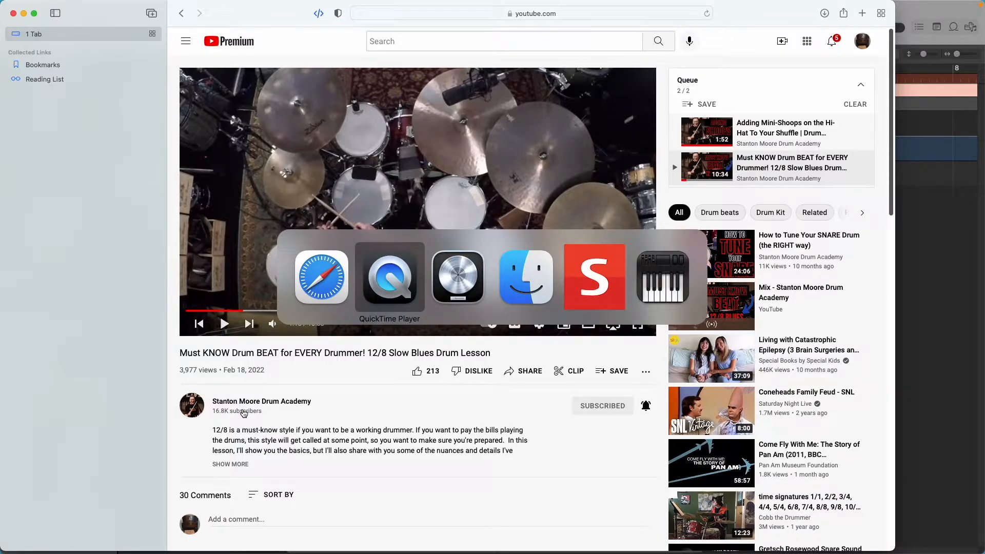
key("super+Tab")
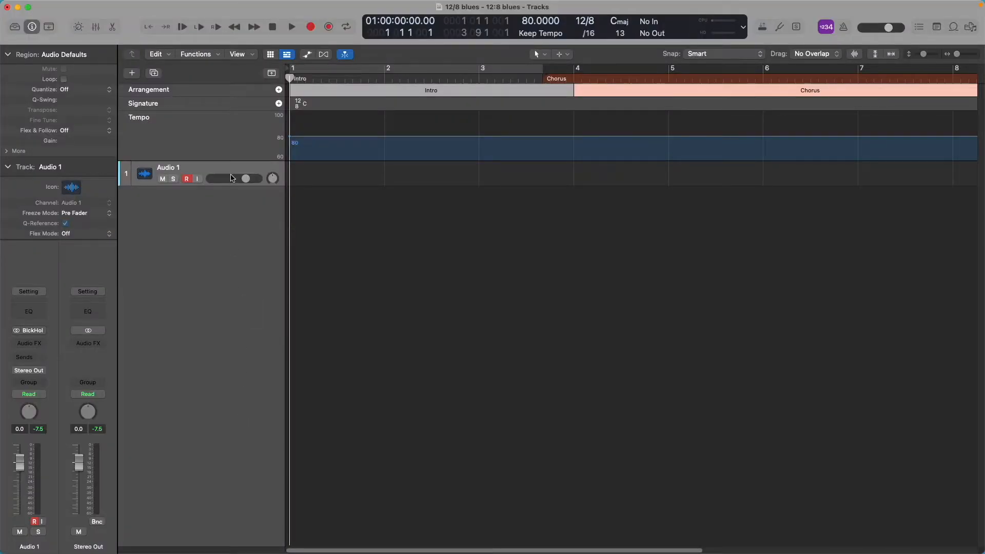
- Show the Groove Track component in the track header and make Audio 1 the groove track
left_click(187, 180)
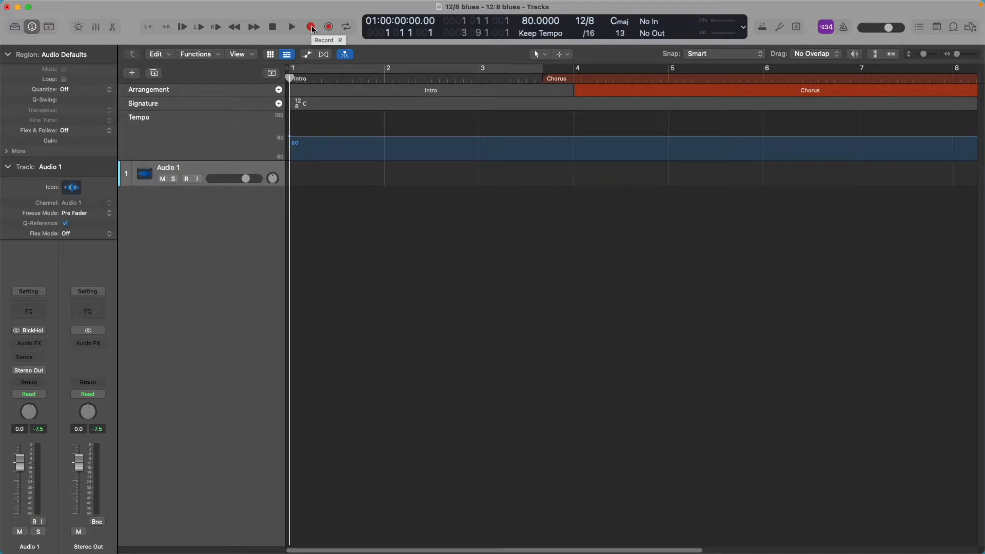
right_click(126, 177)
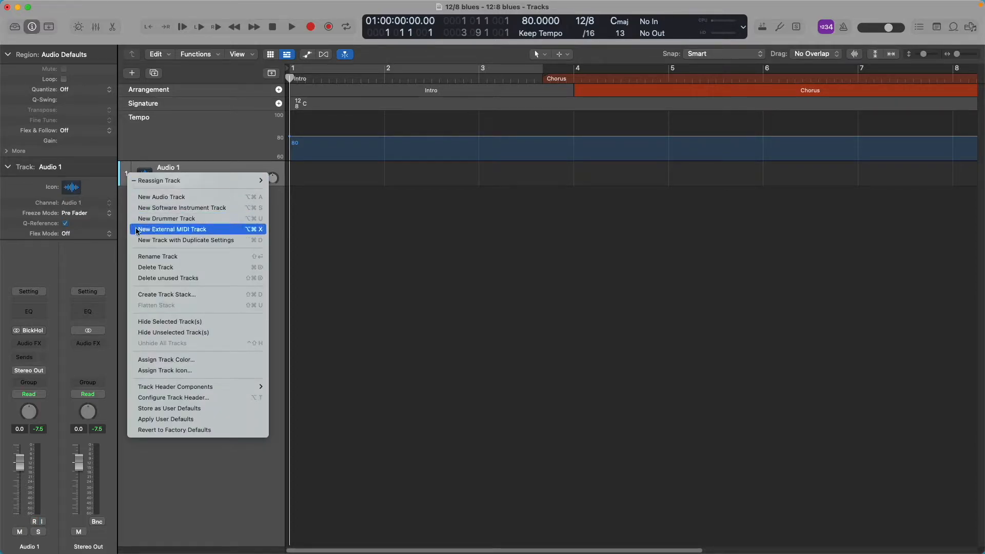
mouse_move(205, 388)
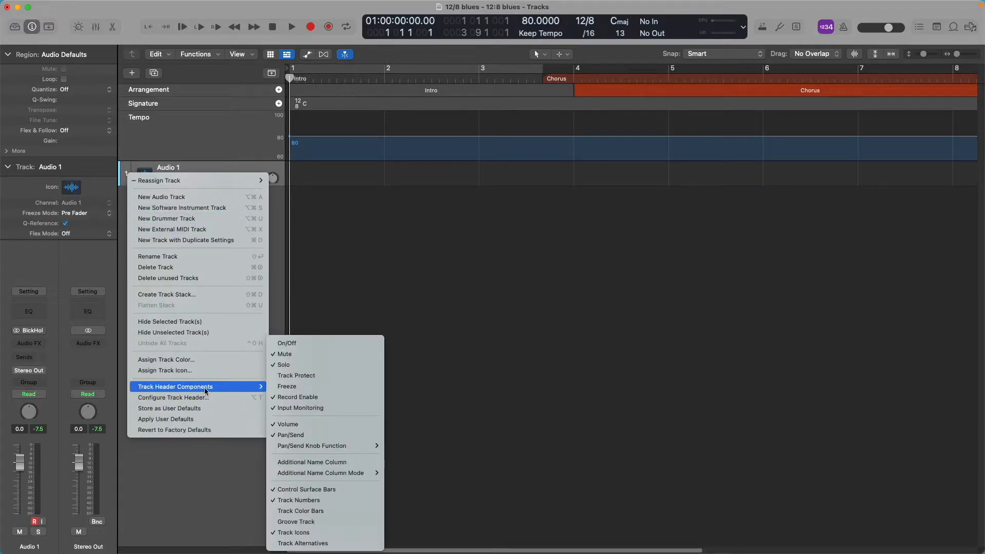
left_click(325, 522)
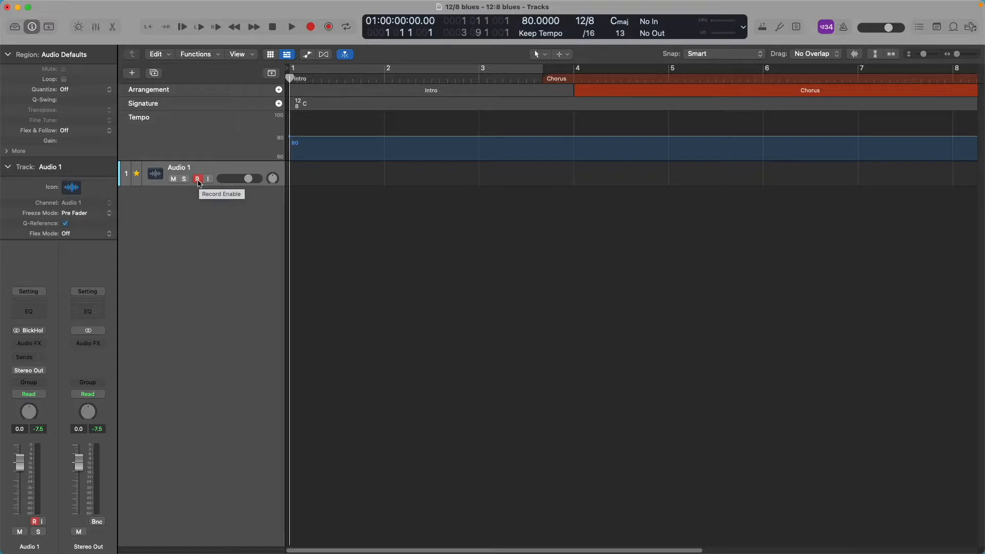
- Record the drum lesson's audio onto Audio 1 while playing the video in Safari, and return to Logic Pro to stop with the playhead at the start
left_click(312, 29)
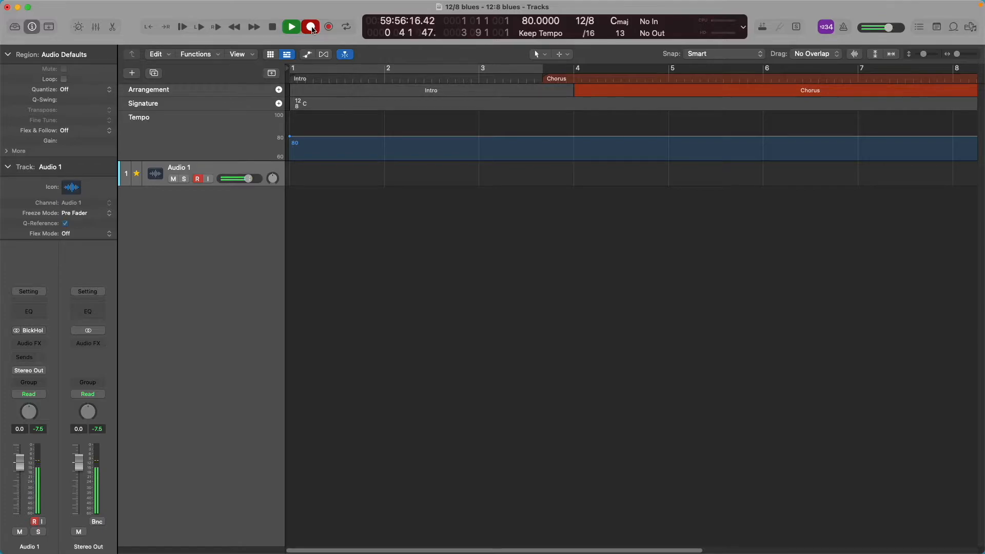
key("super+Tab")
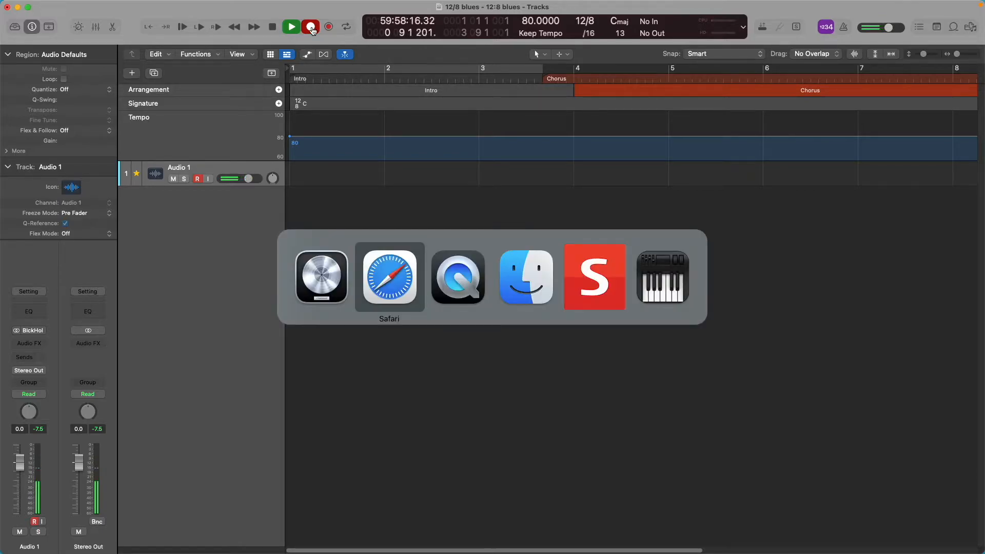
left_click(224, 324)
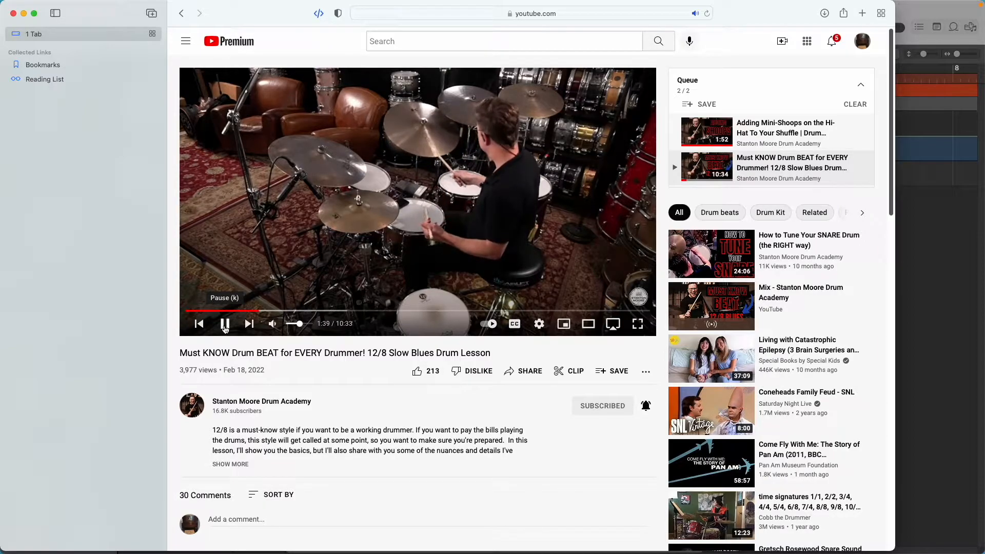
left_click(225, 323)
key("super+Tab")
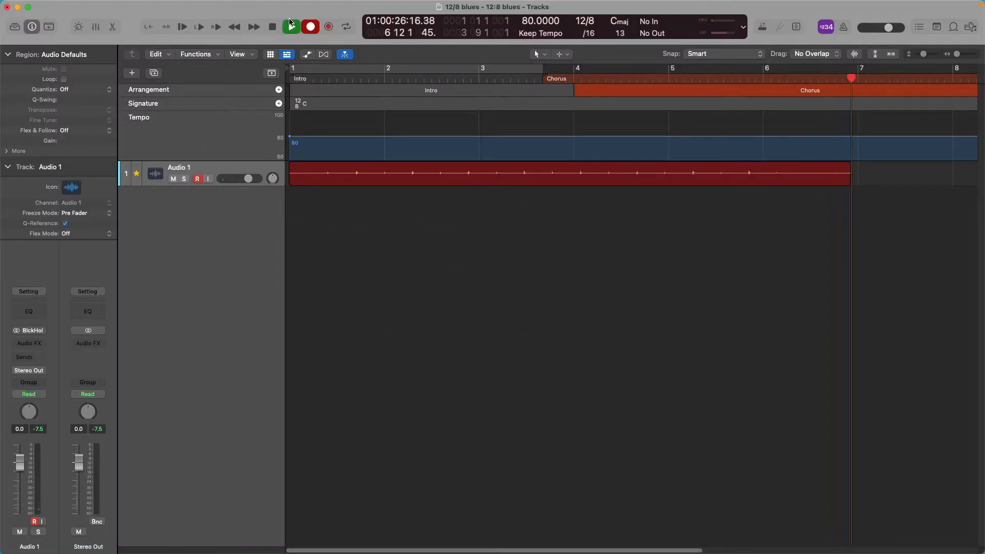
left_click(274, 29)
left_click(274, 29)
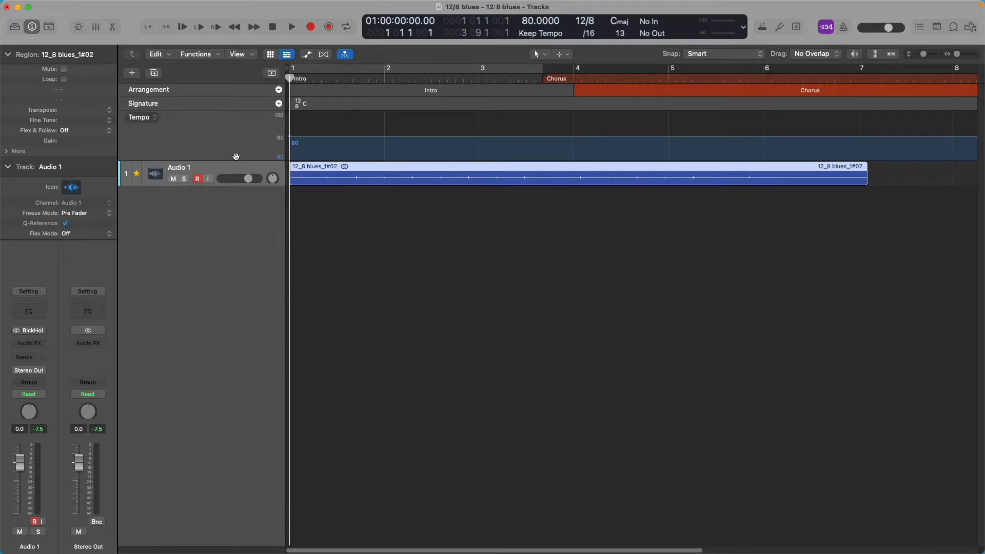
- Play back the recorded region on Audio 1 and stop in bar 6
key("space")
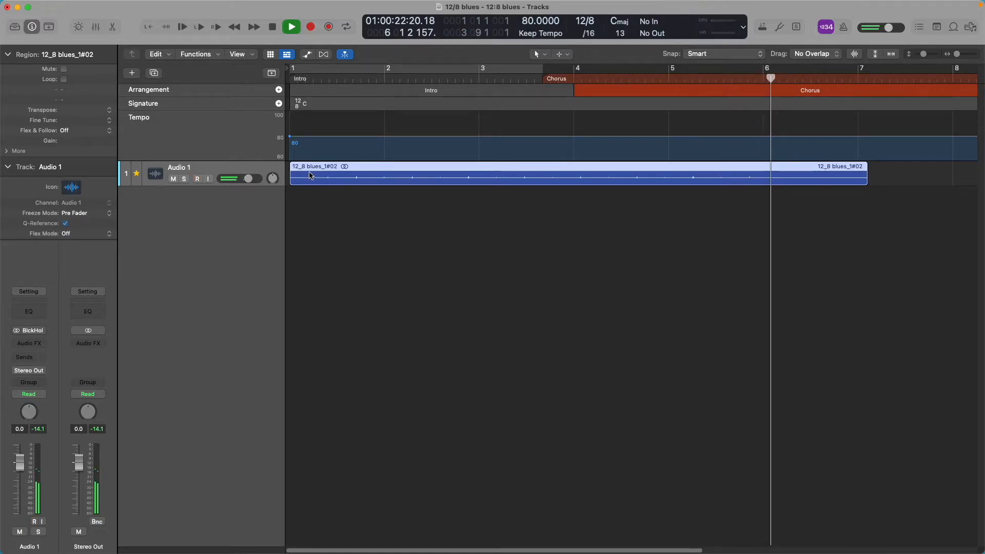
key("space")
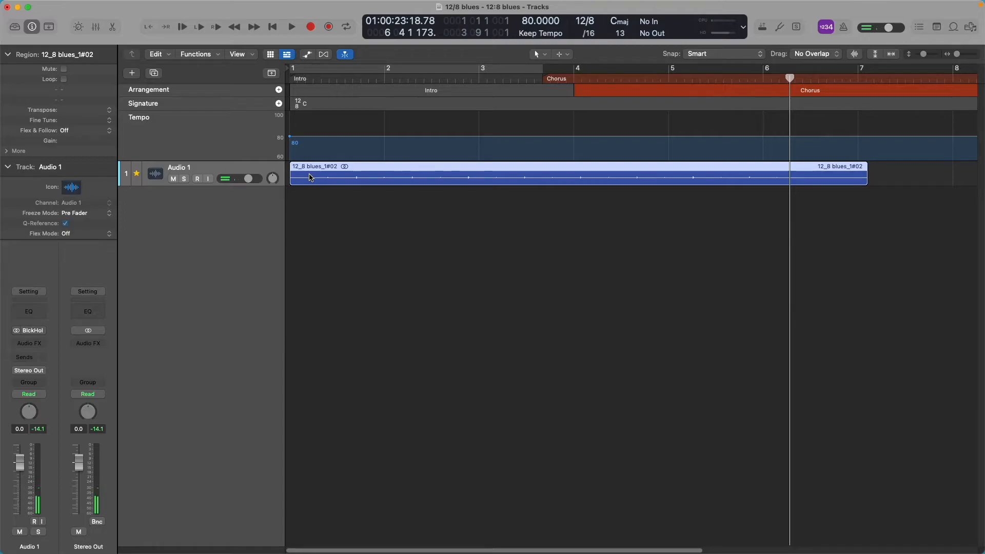
- Split the recorded region in the audio editor just after the last drum hit in bar 6 and delete the remainder
double_click(354, 171)
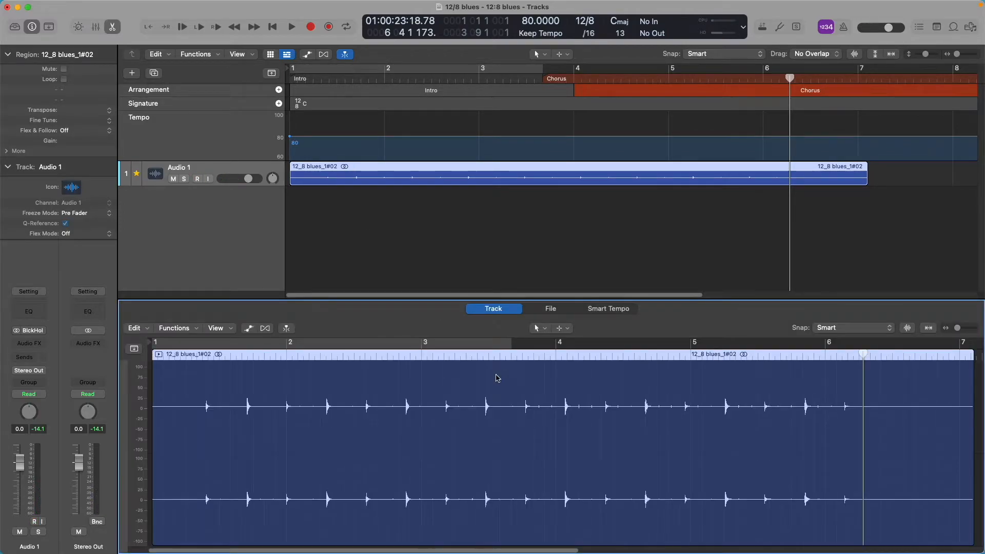
left_click_drag(863, 355, 854, 356)
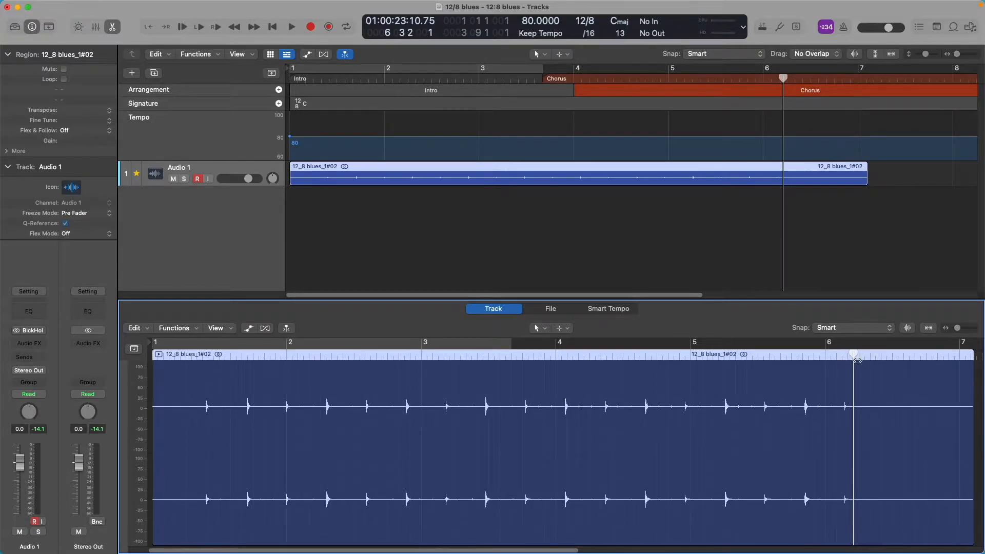
right_click(852, 353)
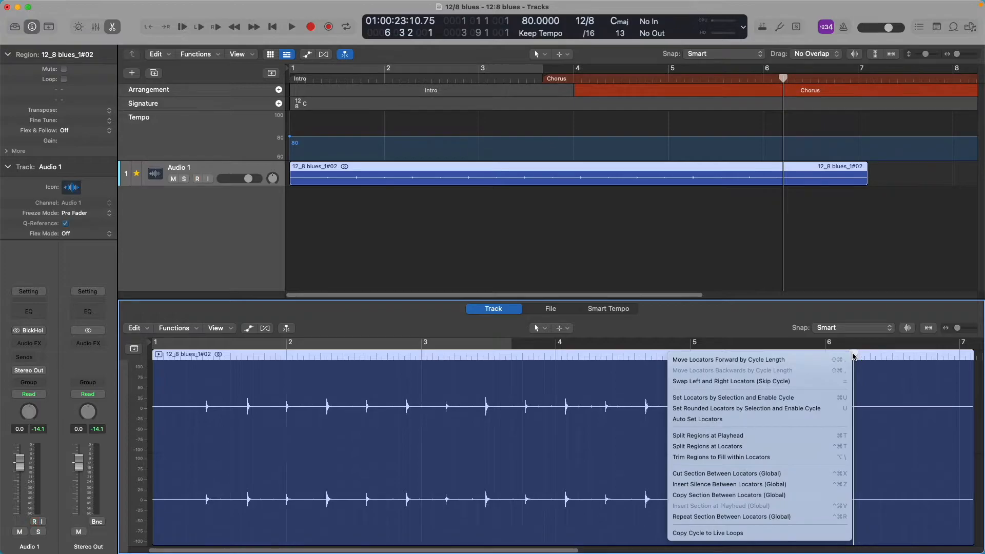
left_click(810, 436)
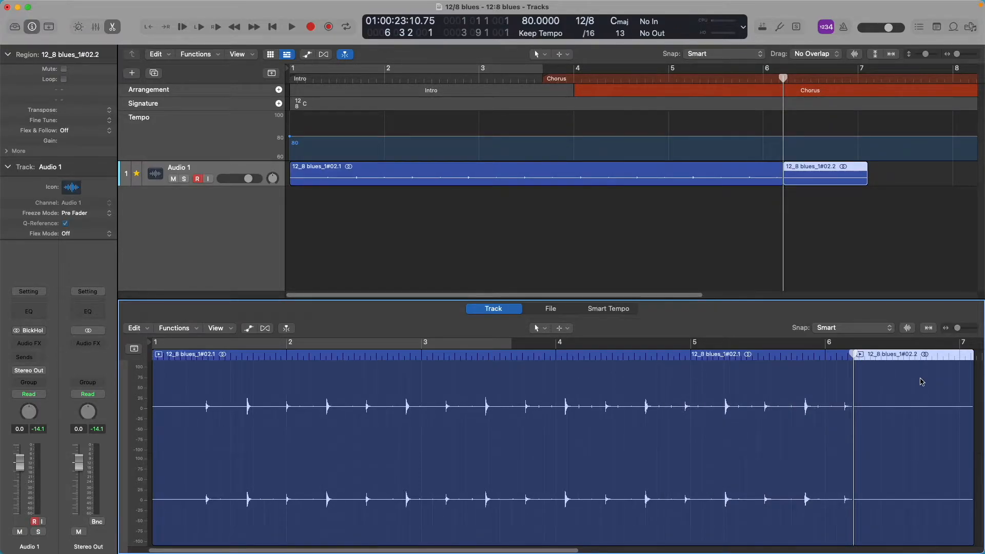
key("Delete")
left_click_drag(800, 379, 760, 378)
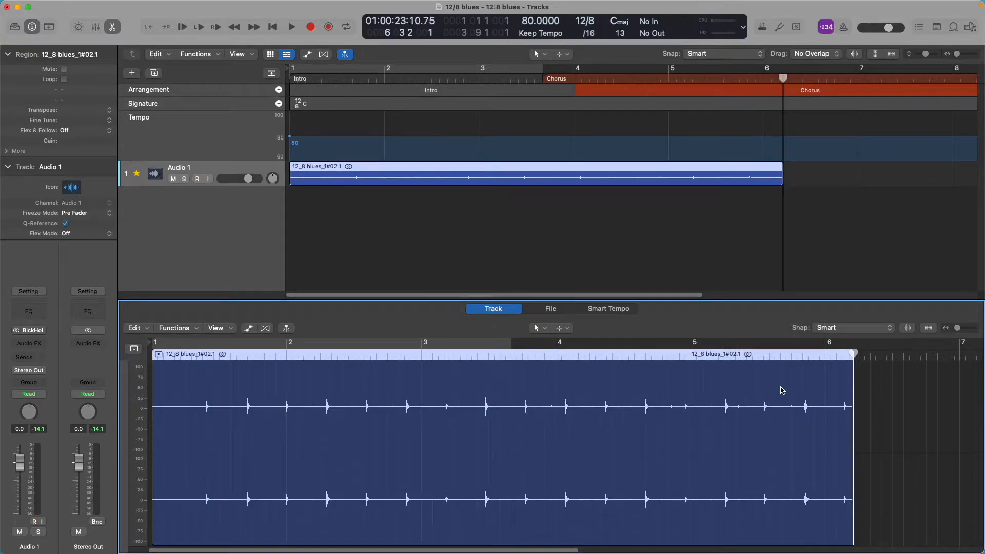
- Move the playhead from the project start to just before the first drum hit in bar 1
key("Return")
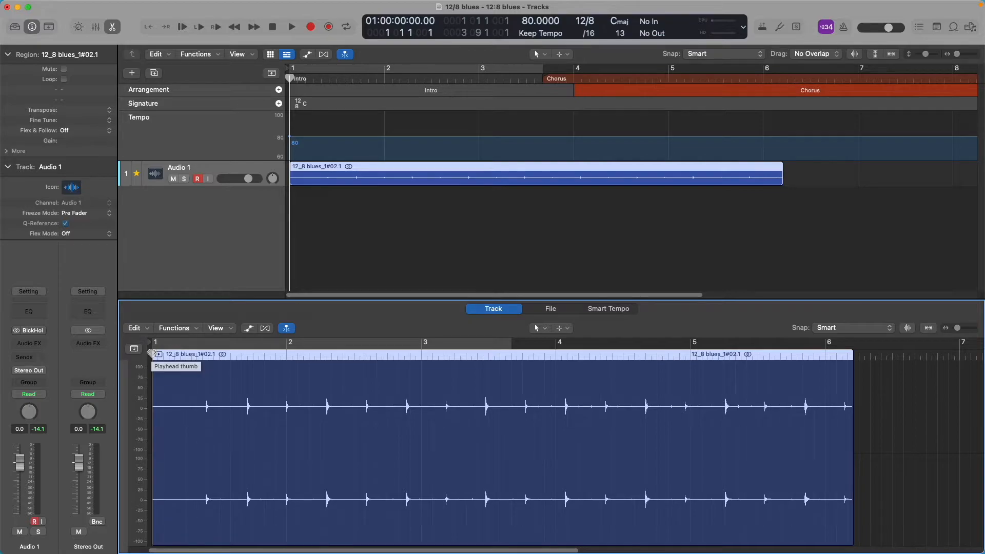
left_click_drag(149, 352, 203, 358)
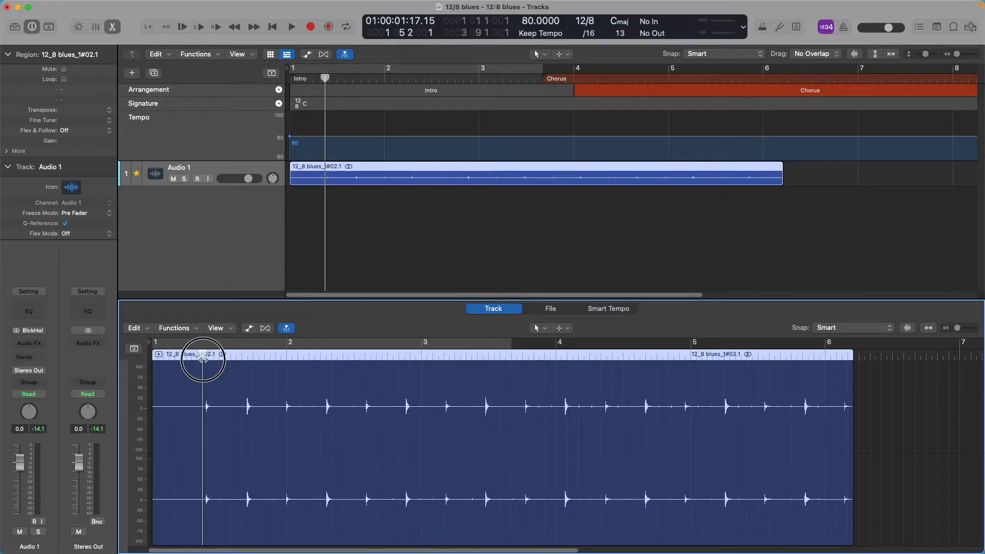
key("ctrl+r")
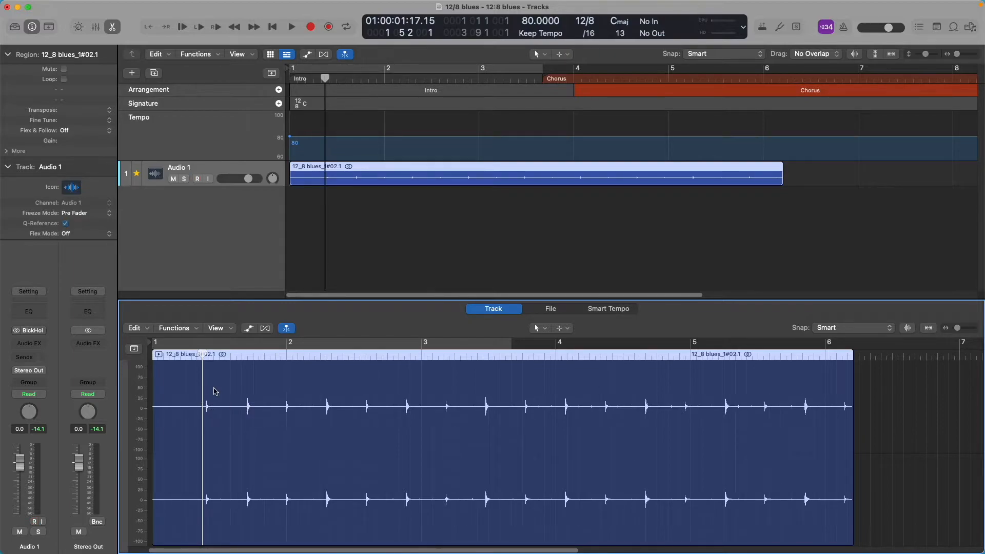
- Play the trimmed region from the project start and stop in bar 2
key("Return")
key("space")
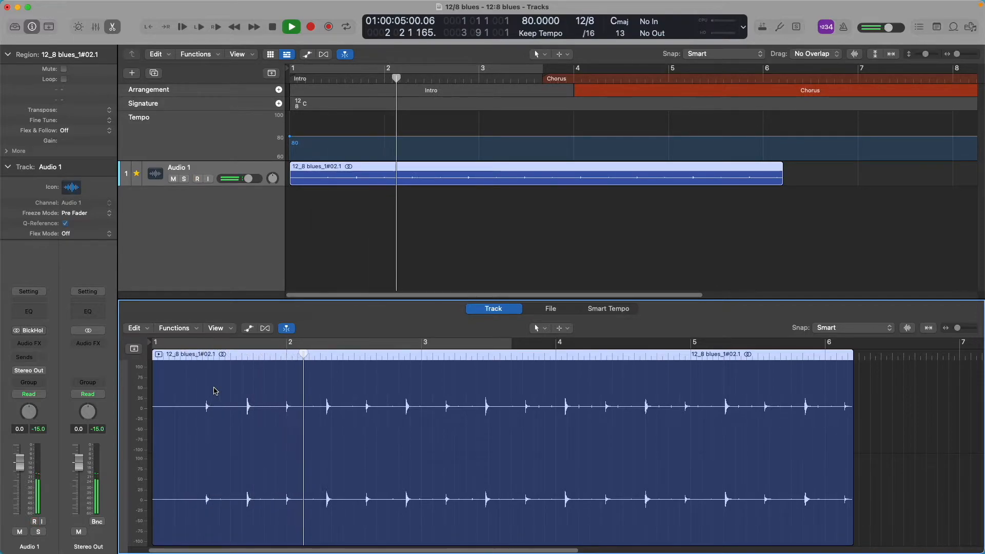
key("space")
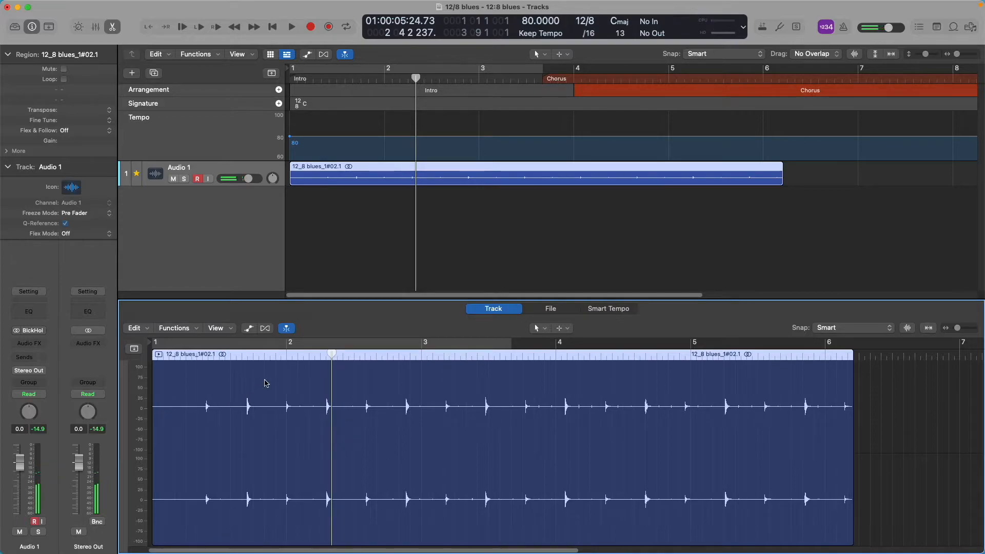
- Split the audio region in bar 1 just before the first drum hit and delete the silent part in front of it
left_click_drag(332, 354, 201, 363)
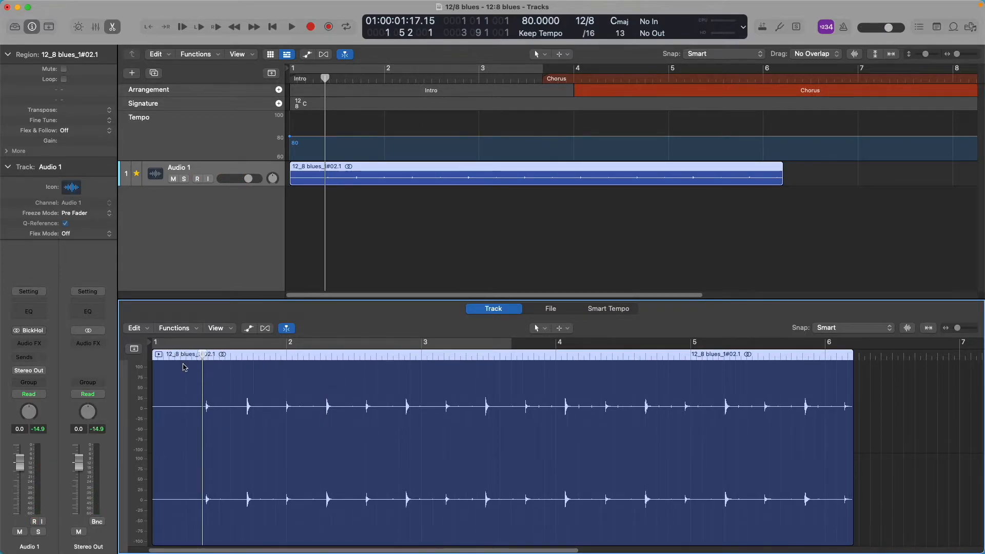
right_click(200, 355)
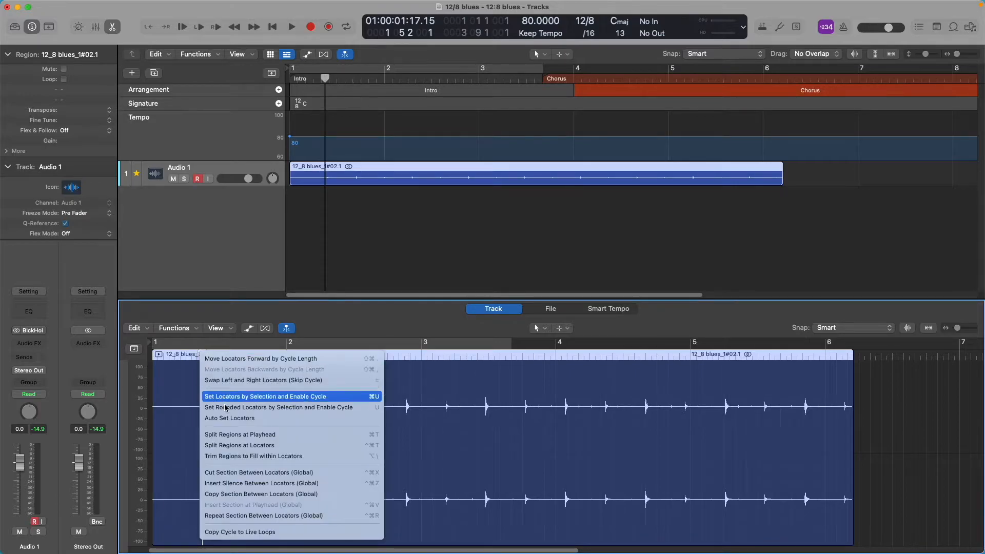
left_click(236, 435)
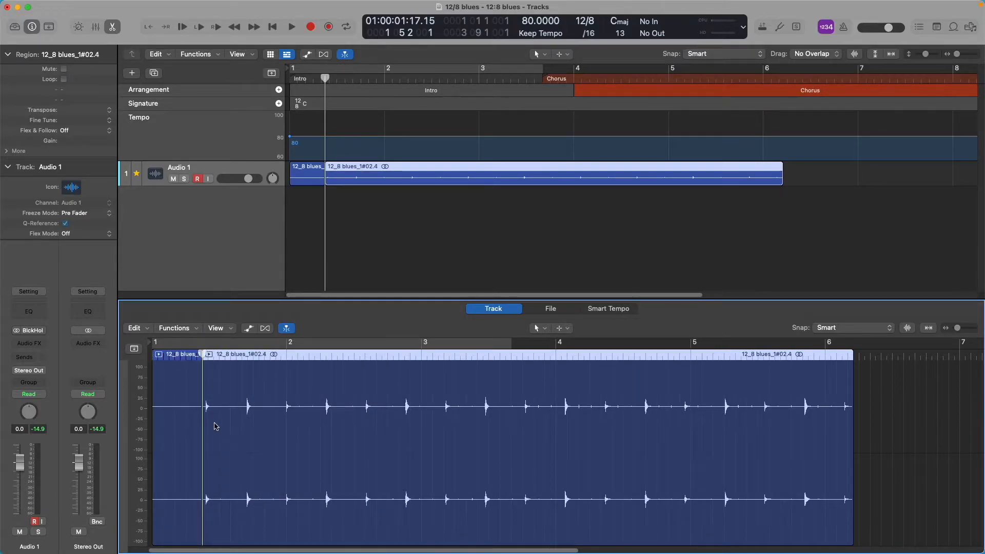
left_click(174, 378)
key("Delete")
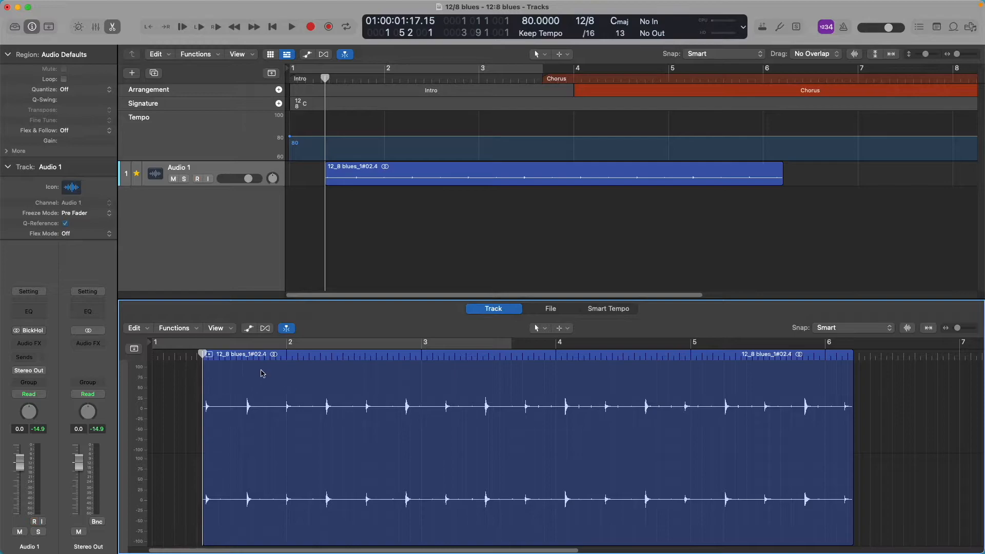
- Move the trimmed region to the start of bar 1 and play it back from the project start
left_click(265, 355)
left_click_drag(299, 370, 252, 381)
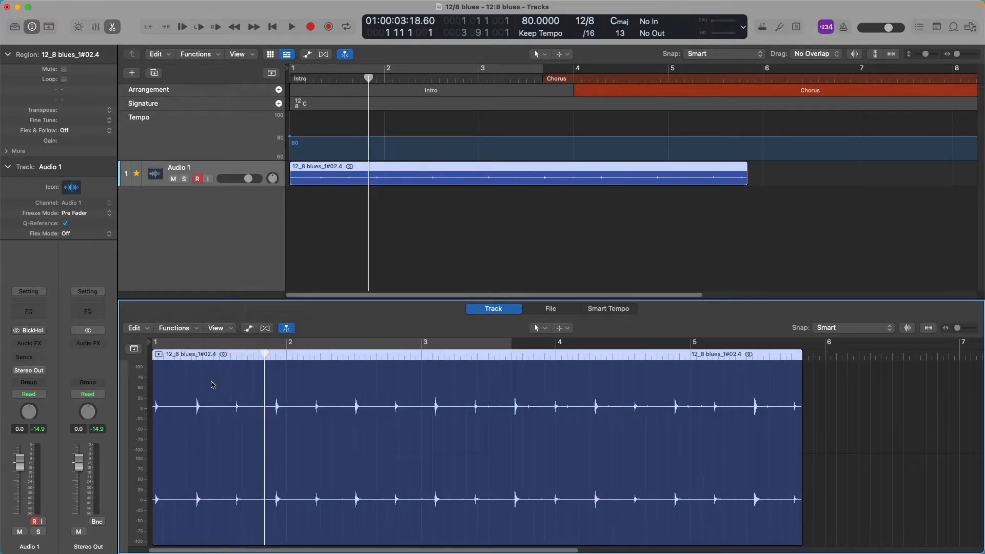
key("Return")
key("space")
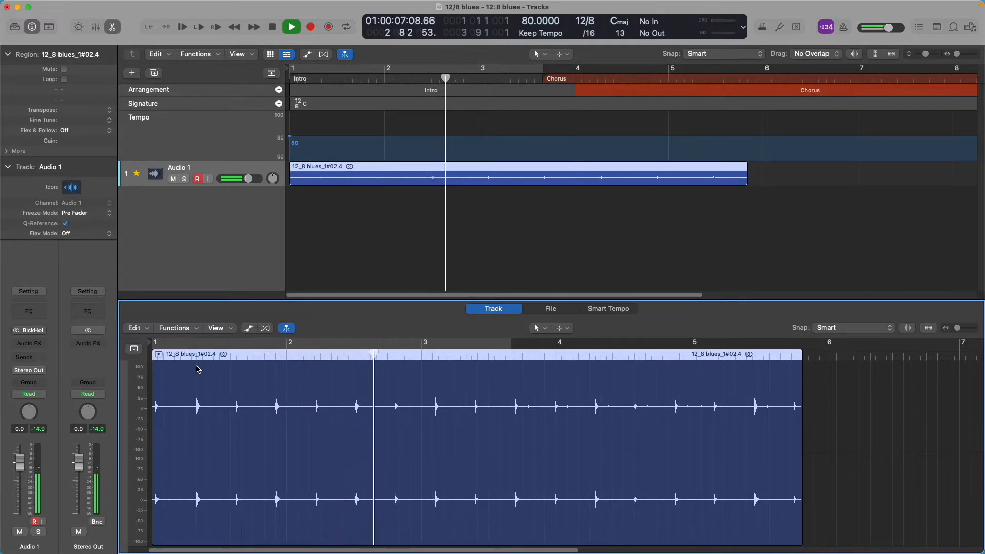
key("space")
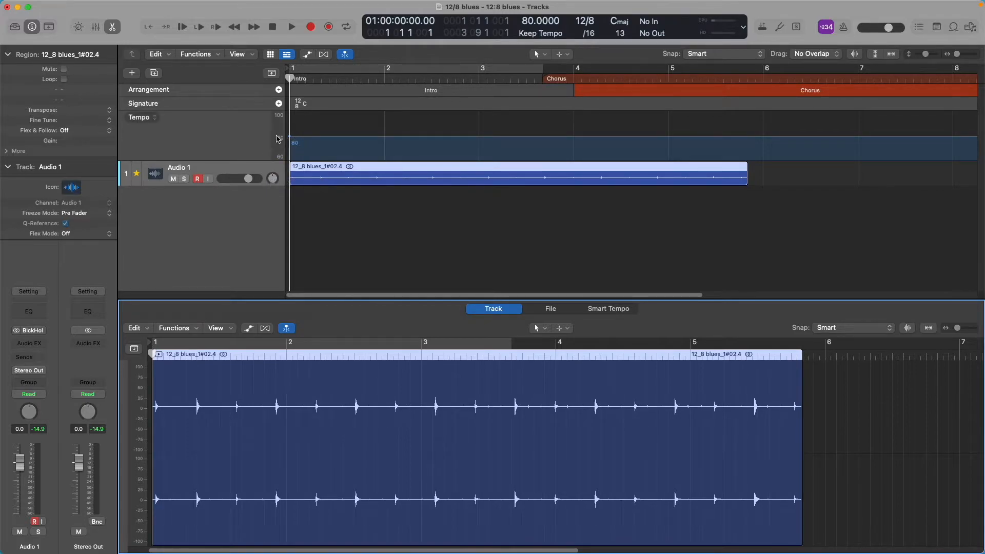
- Save the 12/8 blues project
mouse_move(109, 2)
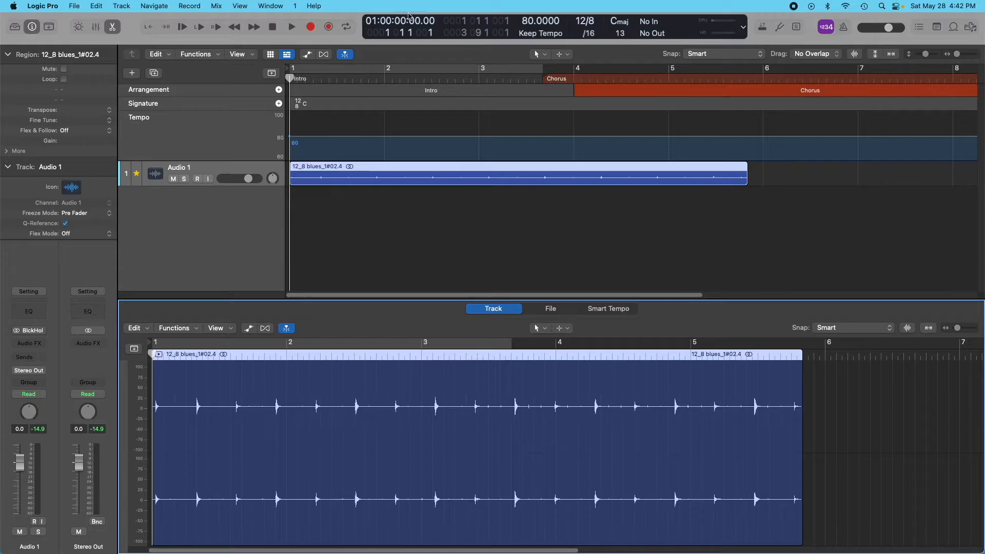
left_click(74, 6)
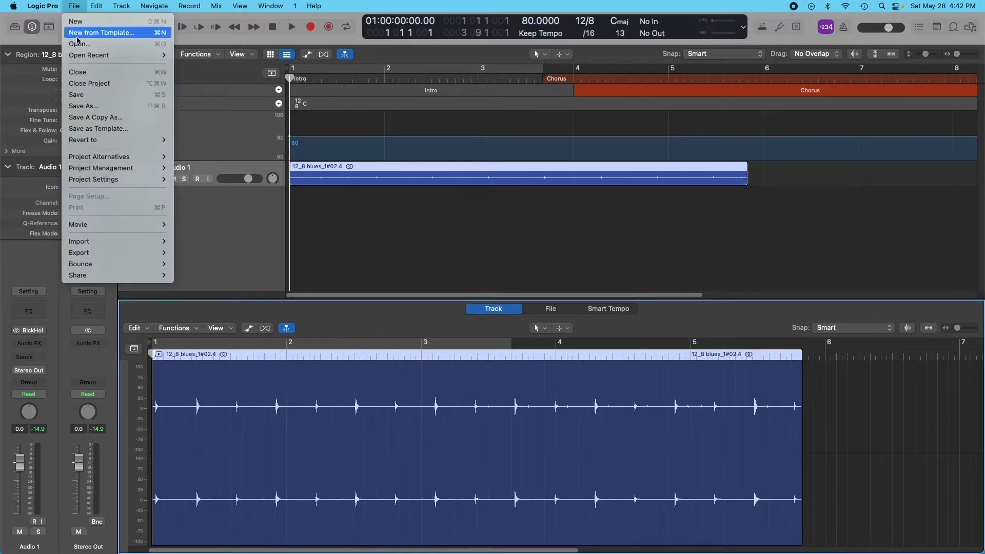
left_click(90, 97)
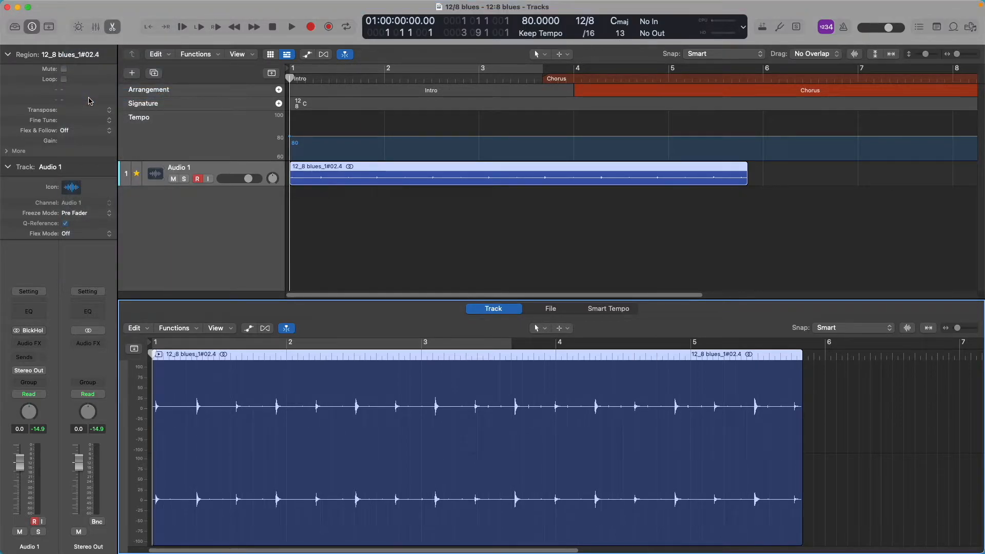
- Play the Audio 1 region from the project start, stop, and return the playhead to bar 1
mouse_move(807, 2)
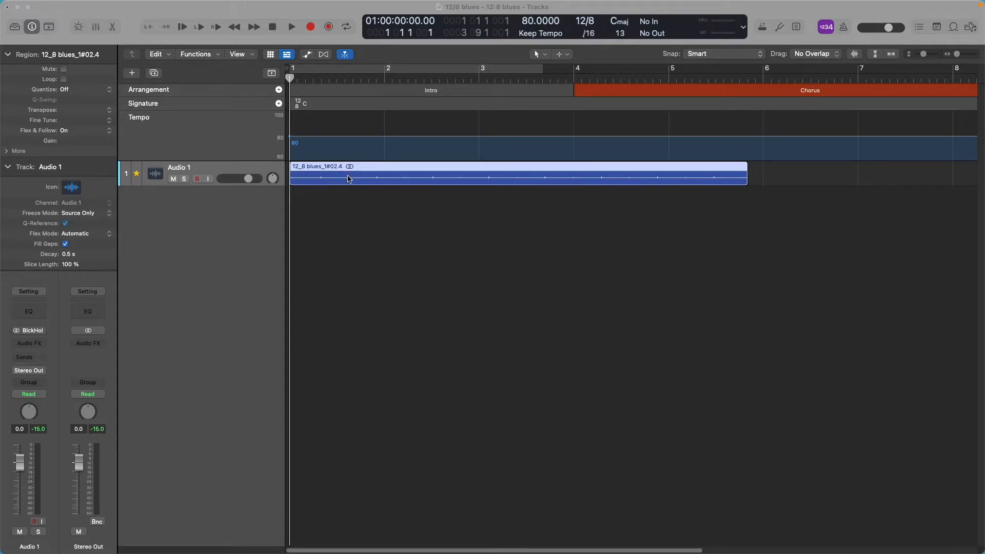
left_click(260, 176)
key("space")
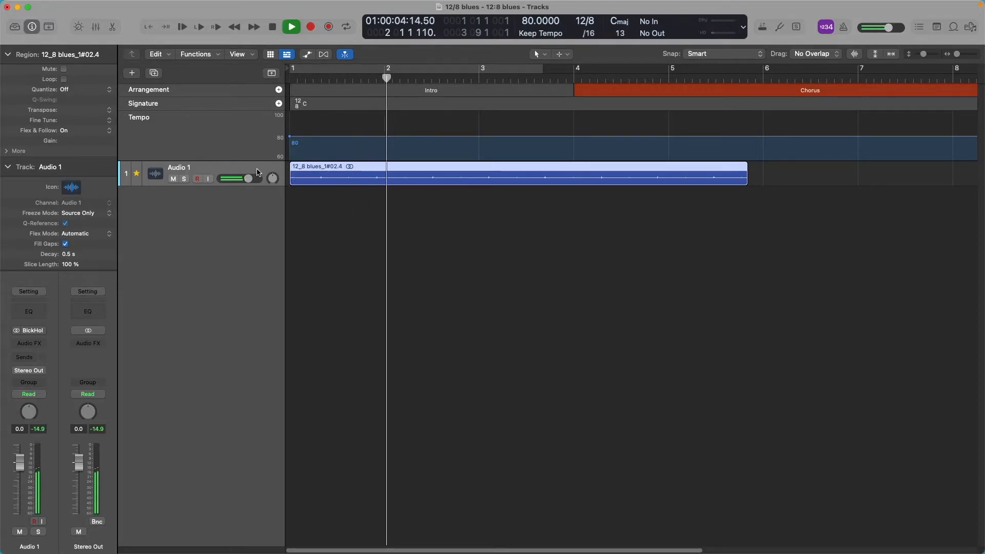
key("space")
key("Return")
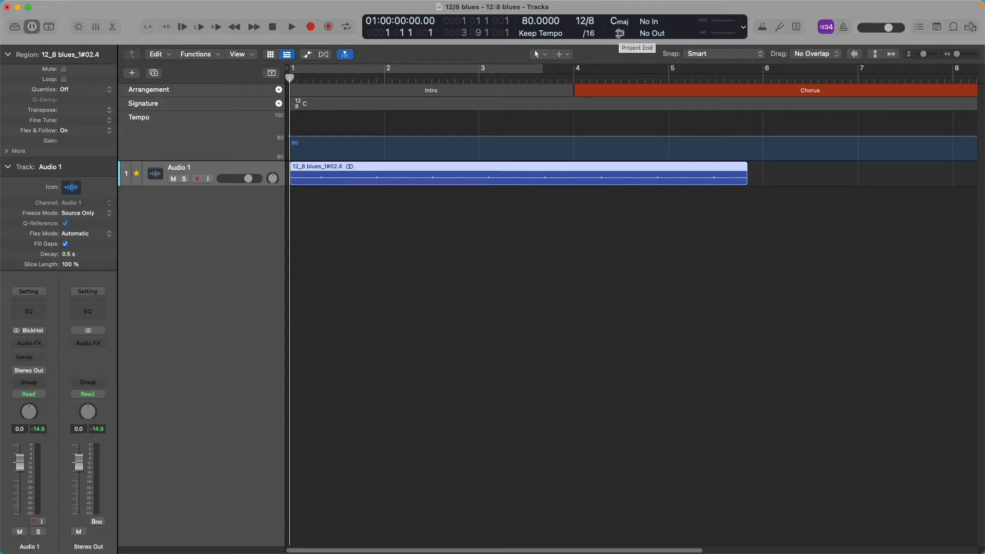
- Select the Chorus arrangement section and create one Drummer track with the Songwriter genre and Output 1 + 2
left_click(327, 95)
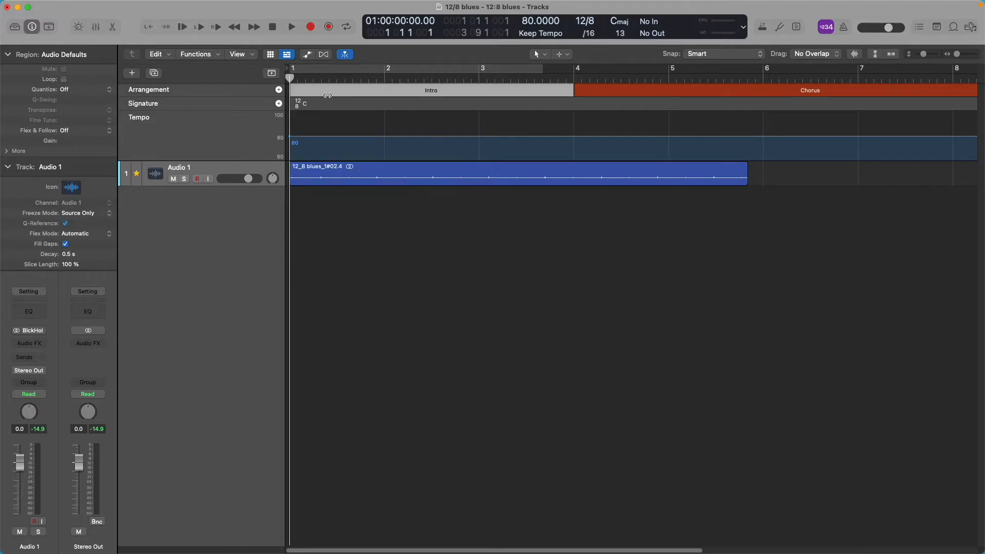
left_click(612, 93)
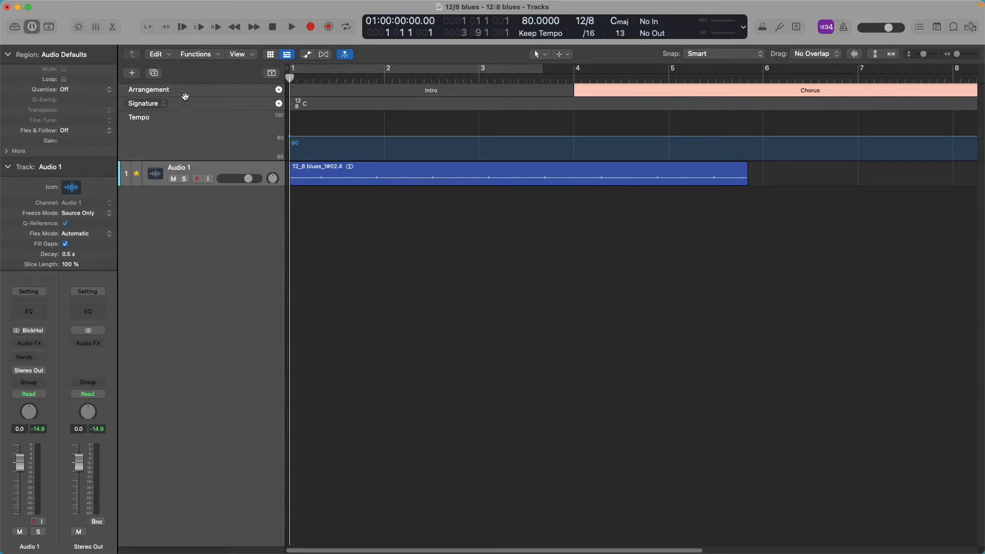
left_click(132, 73)
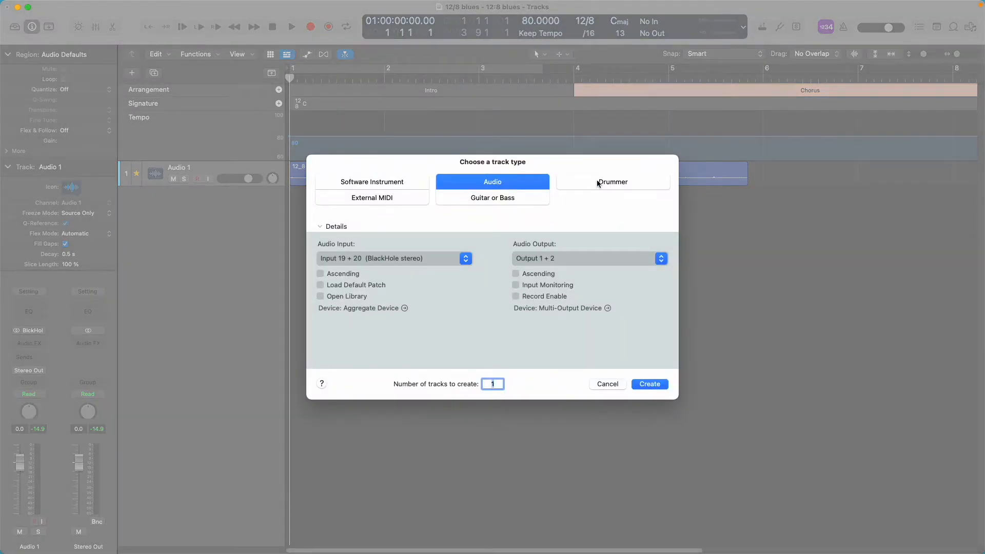
left_click(600, 183)
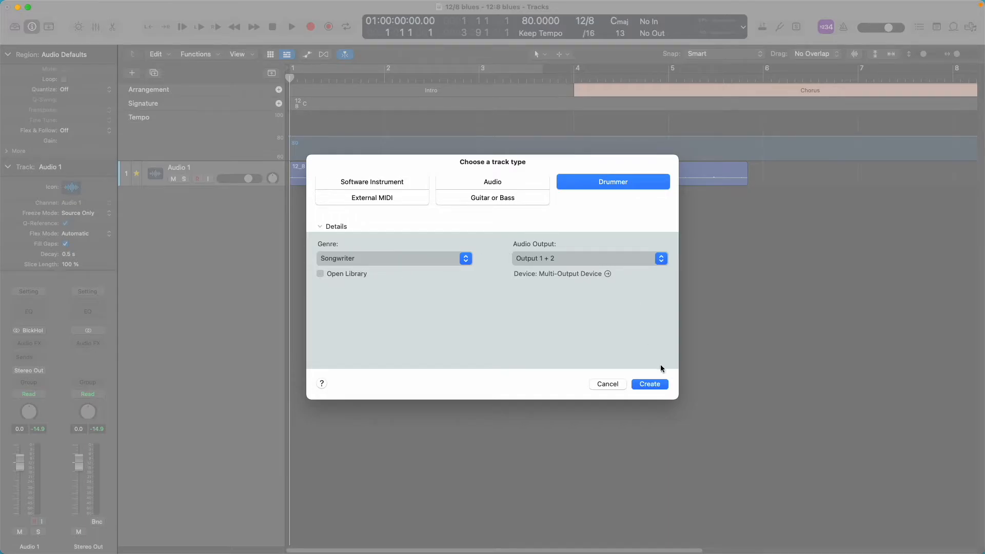
left_click(650, 385)
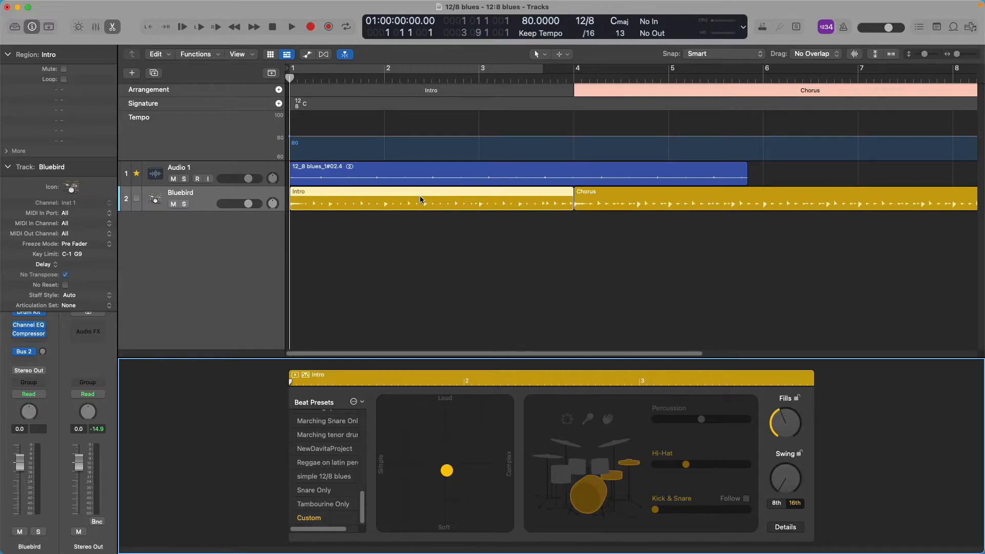
- Delete the Chorus and Intro drummer regions from the Bluebird track
left_click(611, 193, "shift")
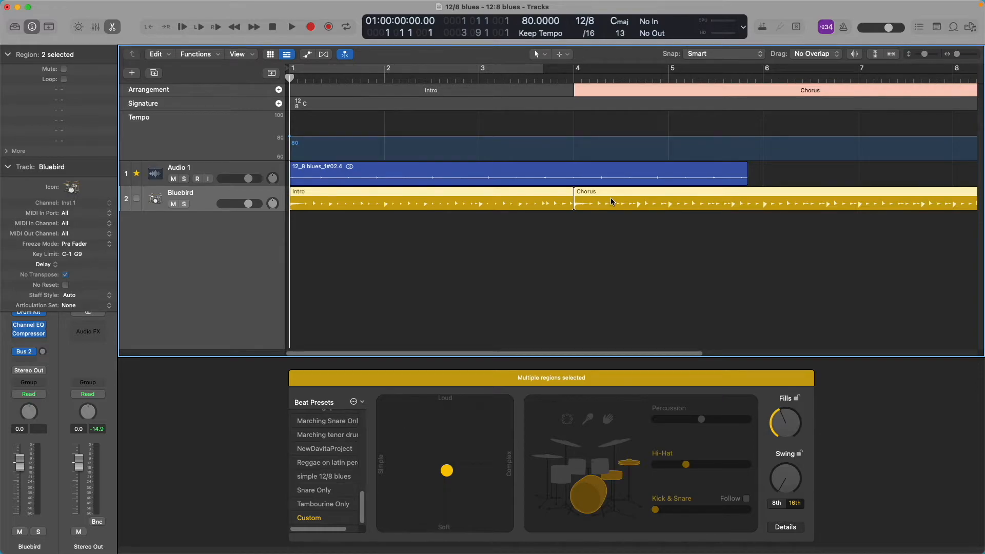
key("Delete")
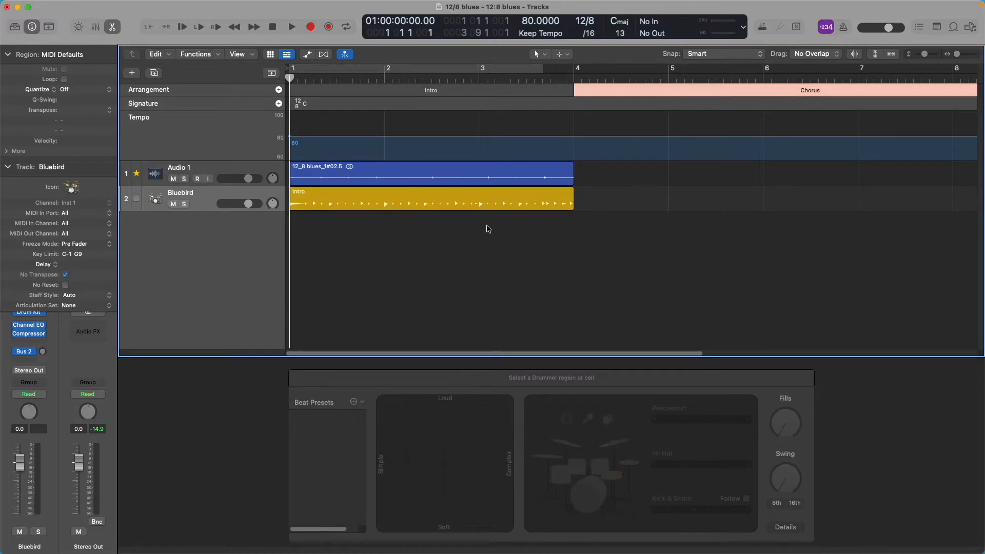
left_click(477, 199)
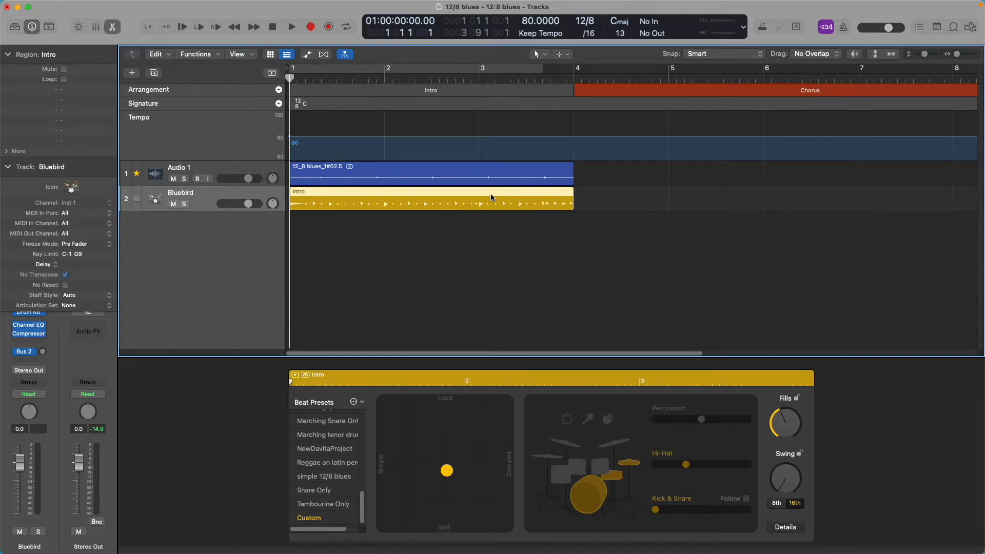
key("Delete")
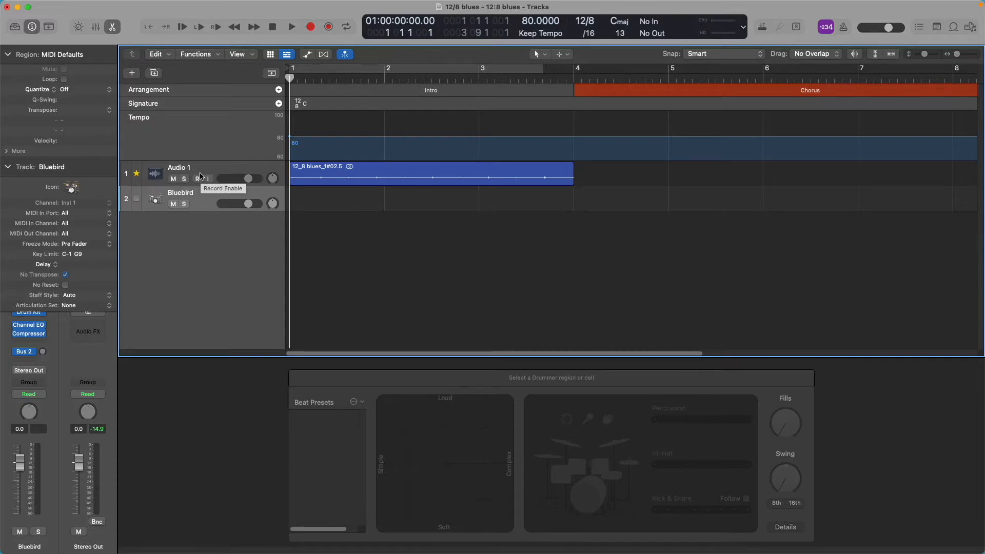
- Make the Bluebird drummer track match the groove track, Audio 1
left_click(157, 175)
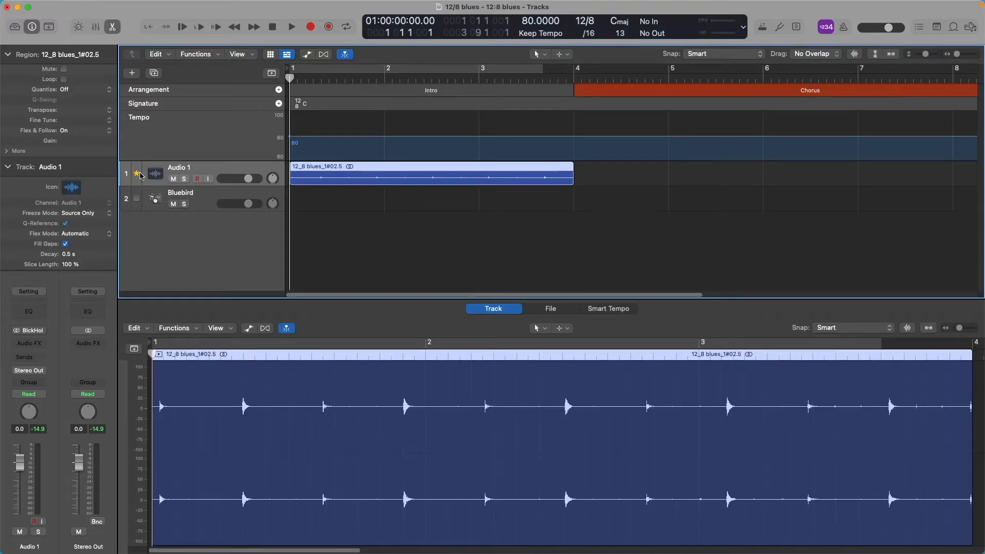
left_click(166, 194)
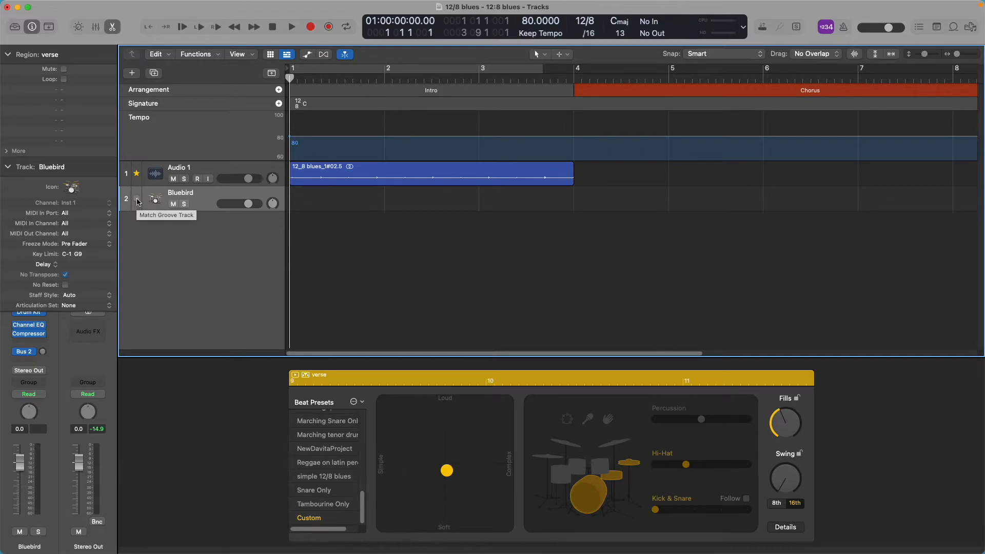
left_click(138, 200)
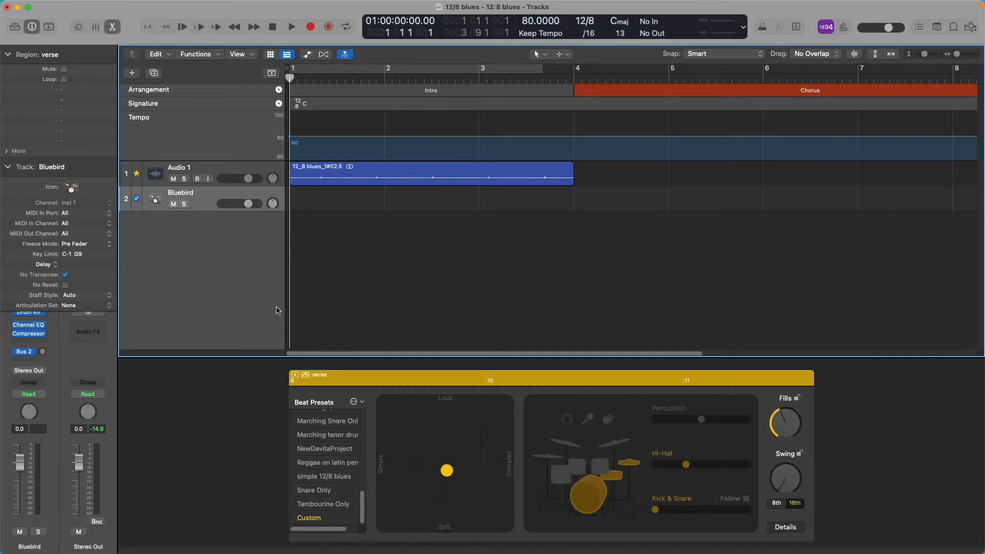
- Close the Drummer editor, collapse Bluebird's track parameters, and switch its Drum Kit Designer instrument to Multi-Output
key("e")
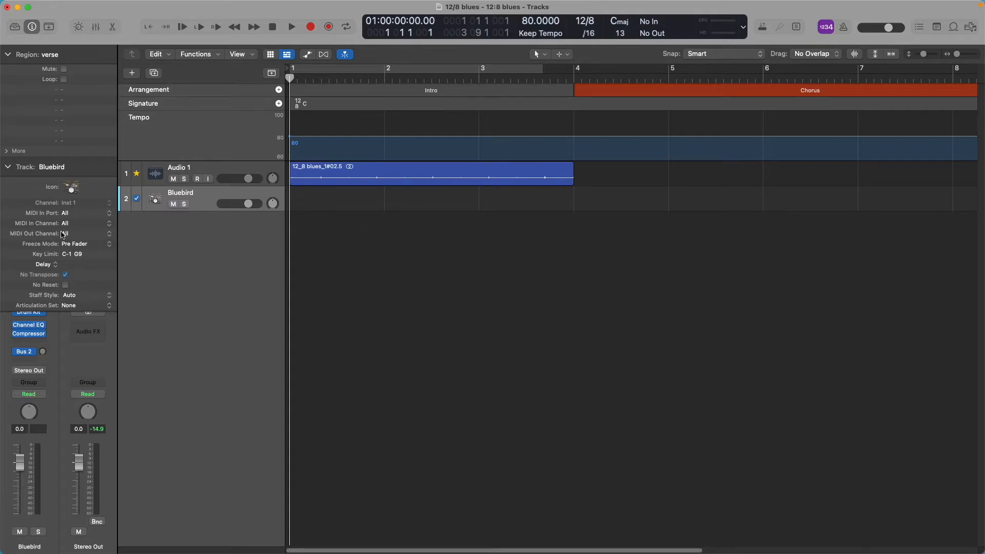
left_click(8, 168)
mouse_move(31, 313)
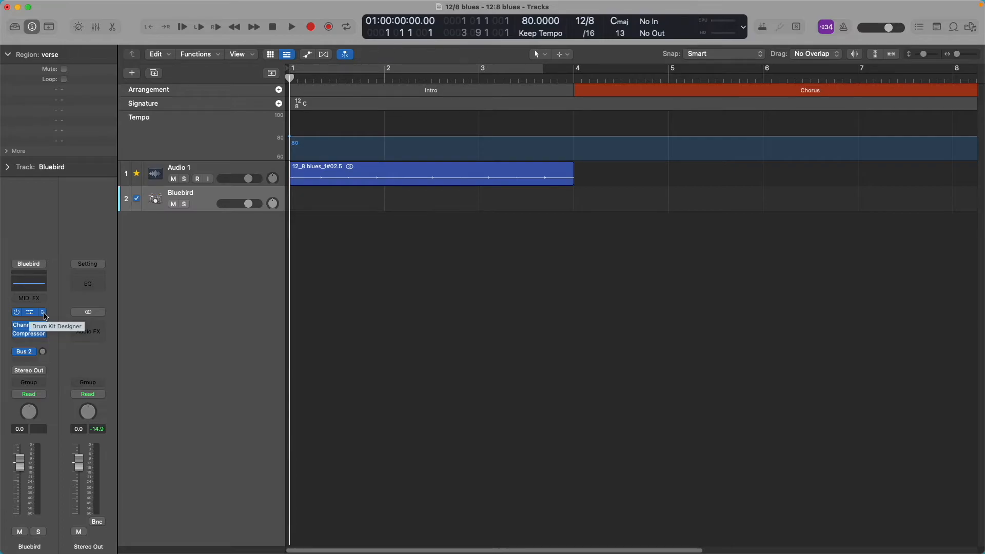
left_click(44, 316)
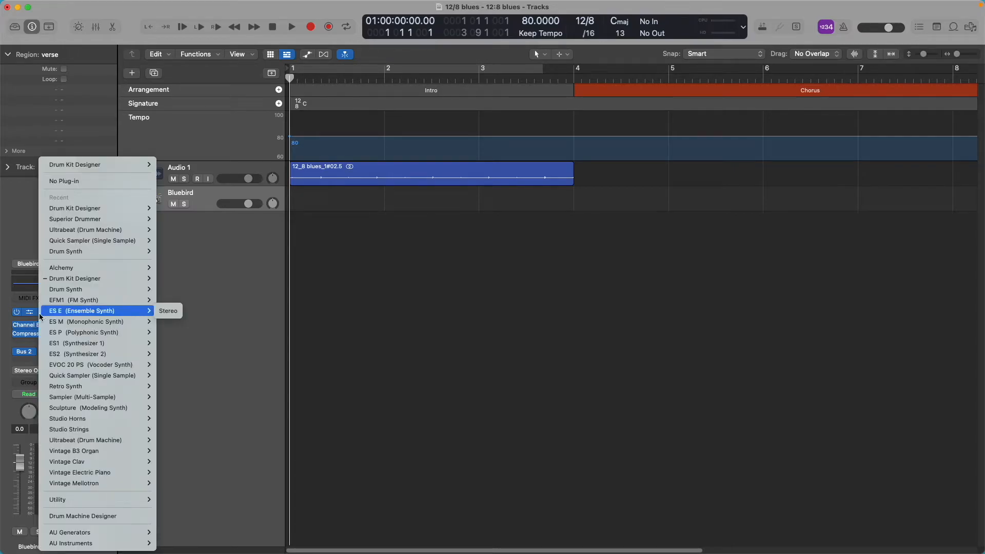
mouse_move(109, 171)
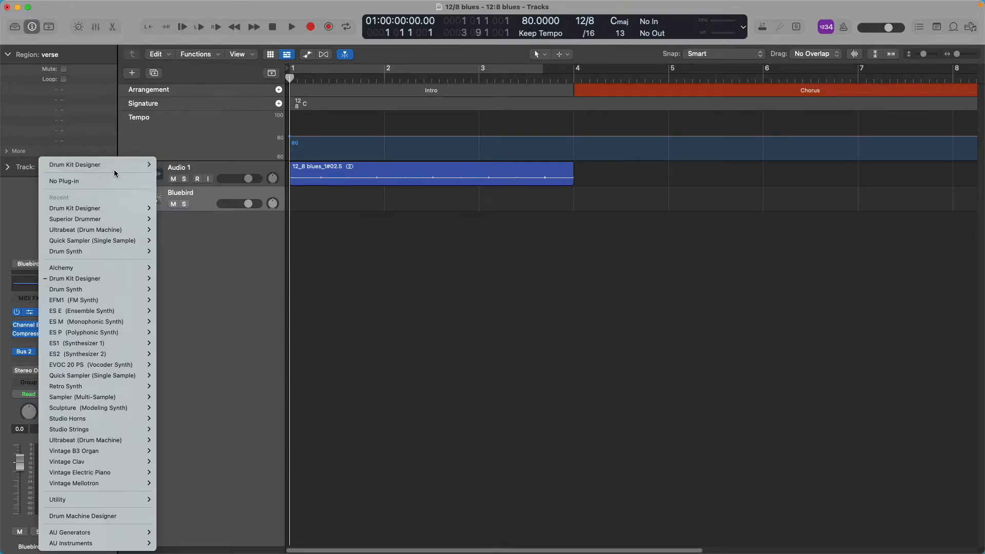
mouse_move(88, 211)
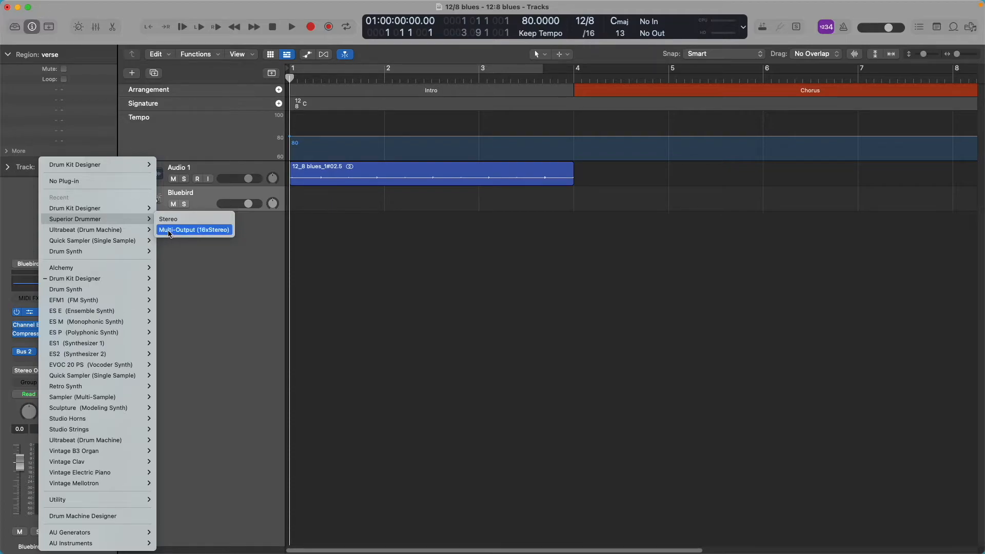
mouse_move(137, 234)
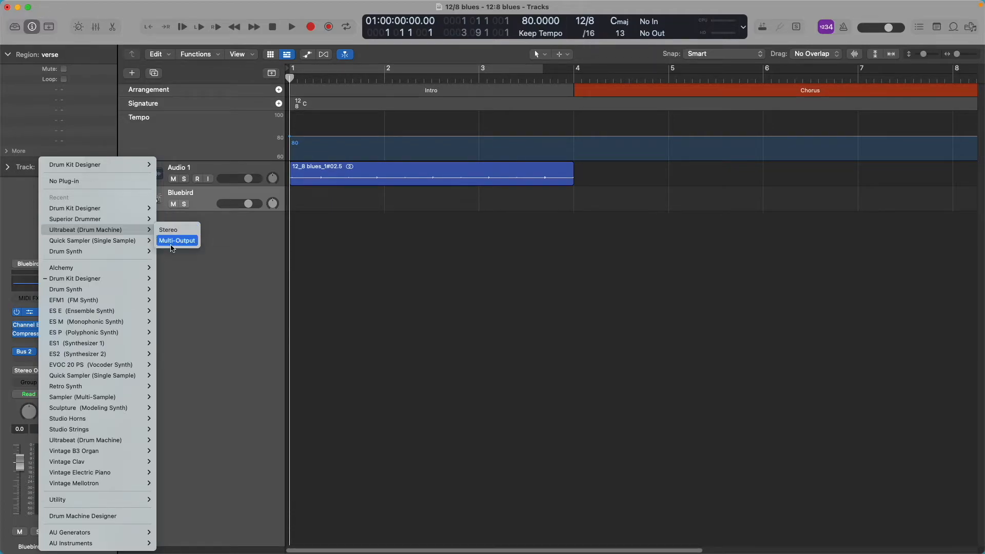
mouse_move(116, 253)
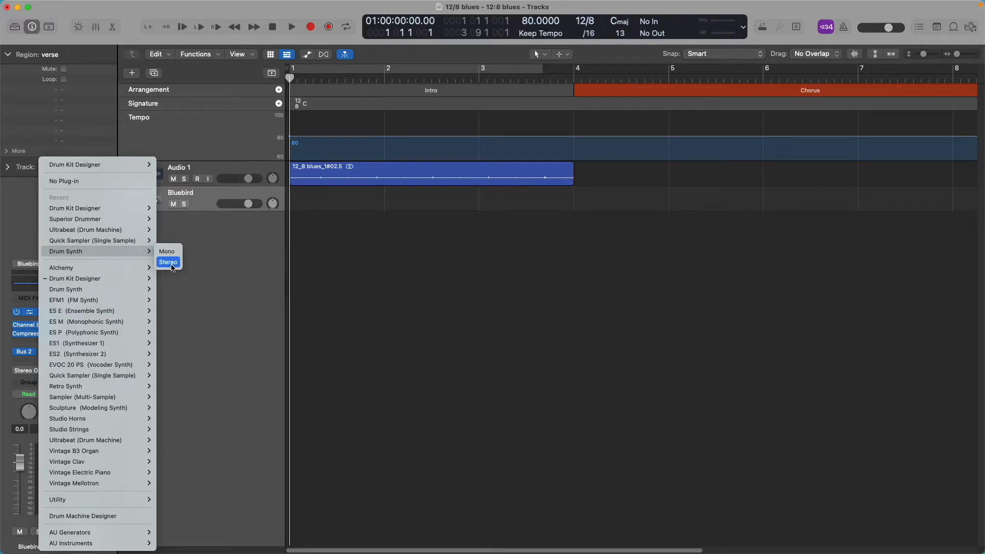
mouse_move(80, 280)
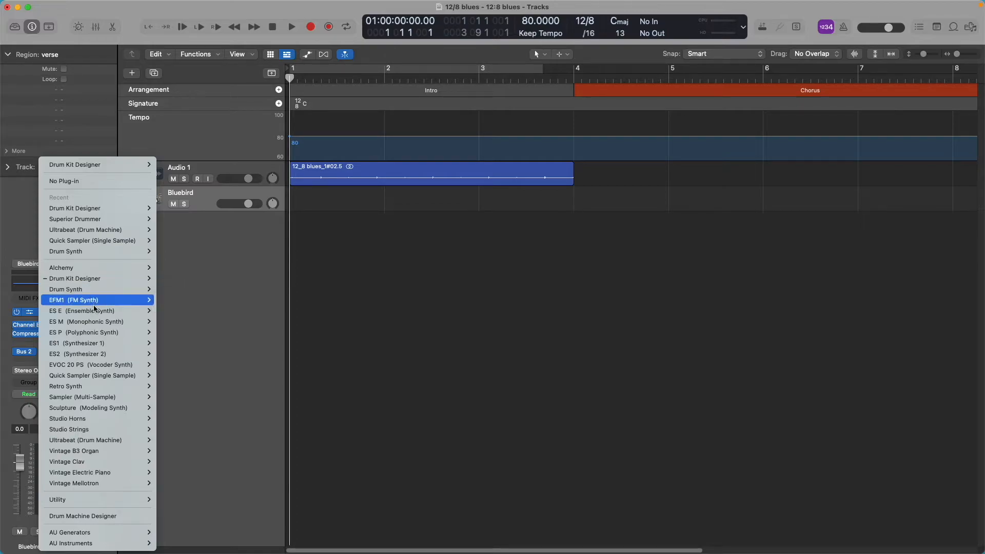
mouse_move(105, 326)
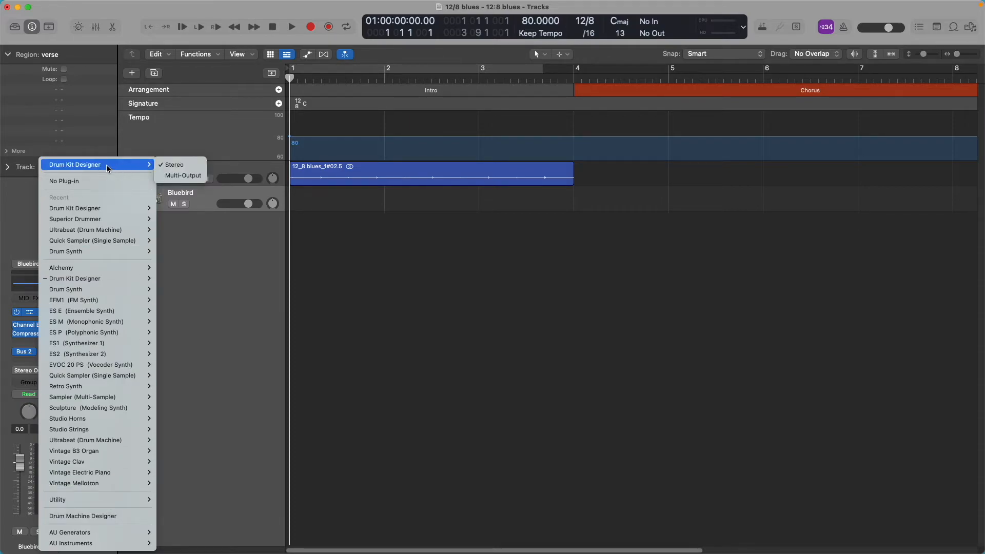
left_click(189, 178)
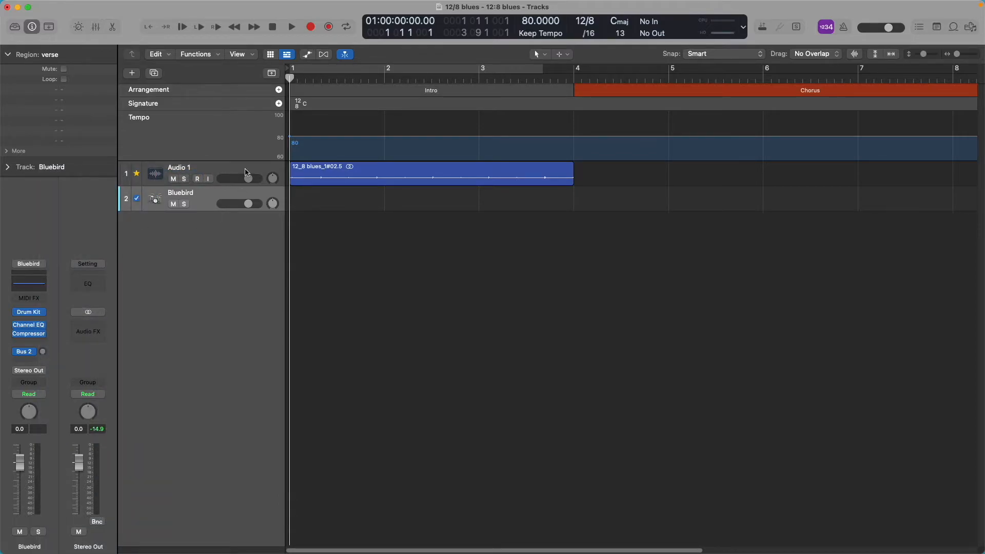
- Play back the drum reference on Audio 1 from the start and stop playback
left_click(291, 26)
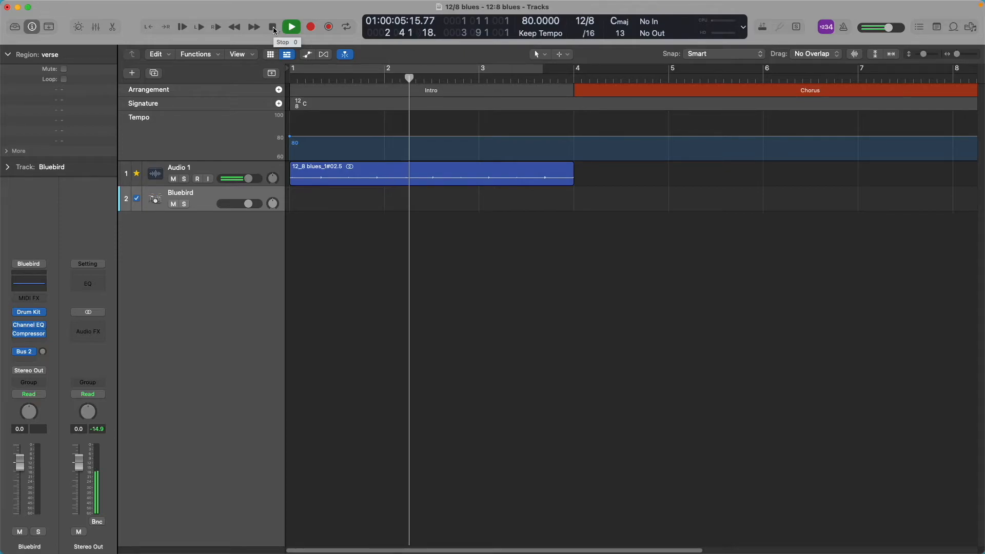
left_click(274, 27)
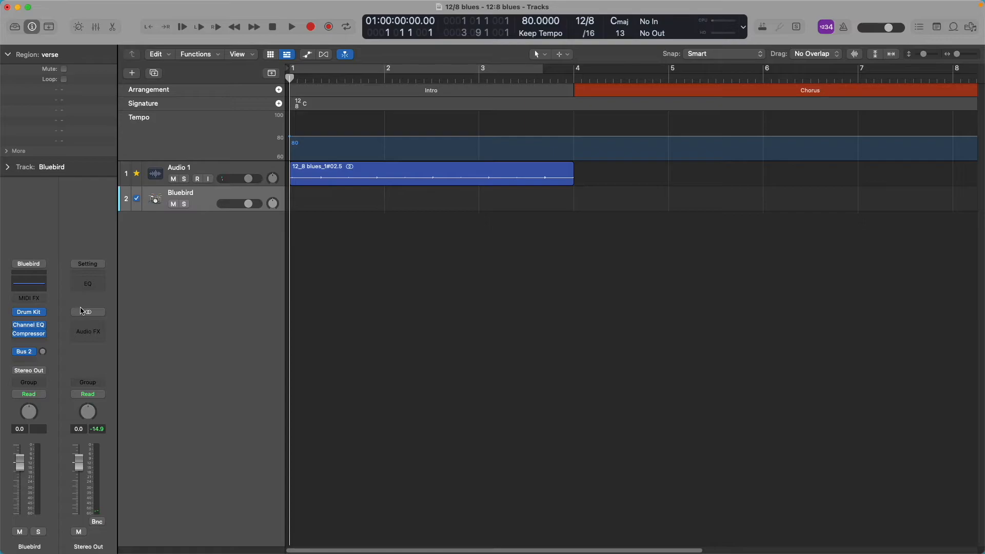
- Open Drum Kit Designer on the Bluebird track and load the Vintage Kit Brushes setting from Producer Kits
mouse_move(21, 315)
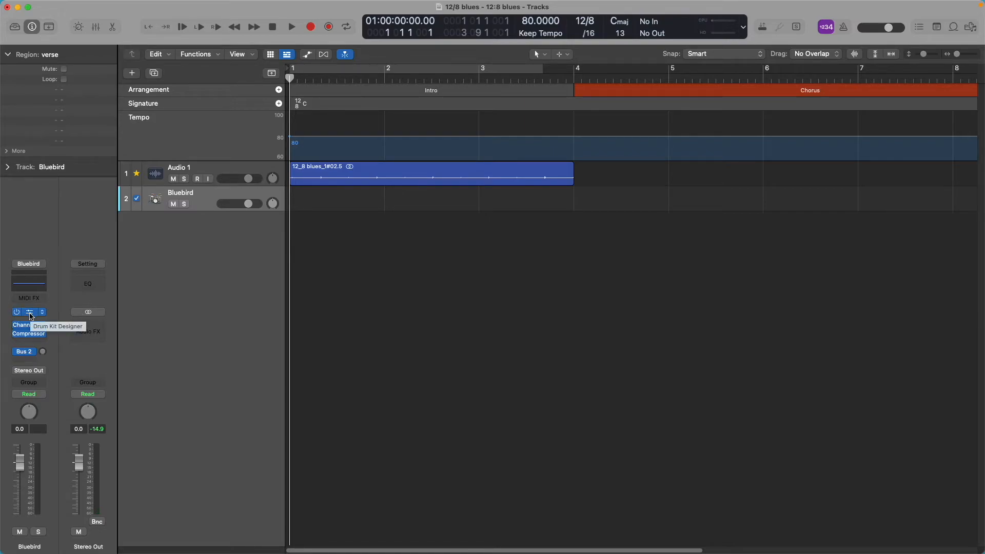
left_click(30, 314)
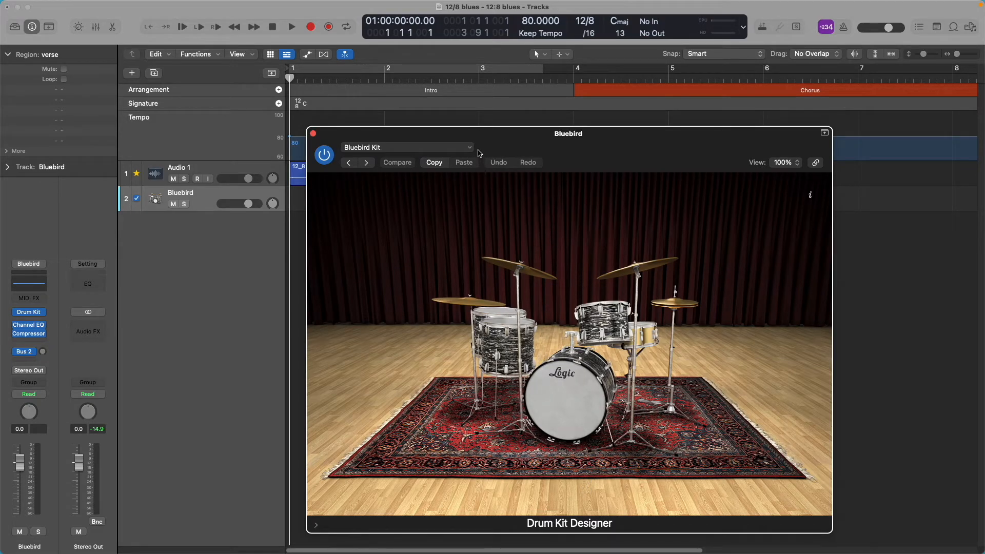
left_click(472, 150)
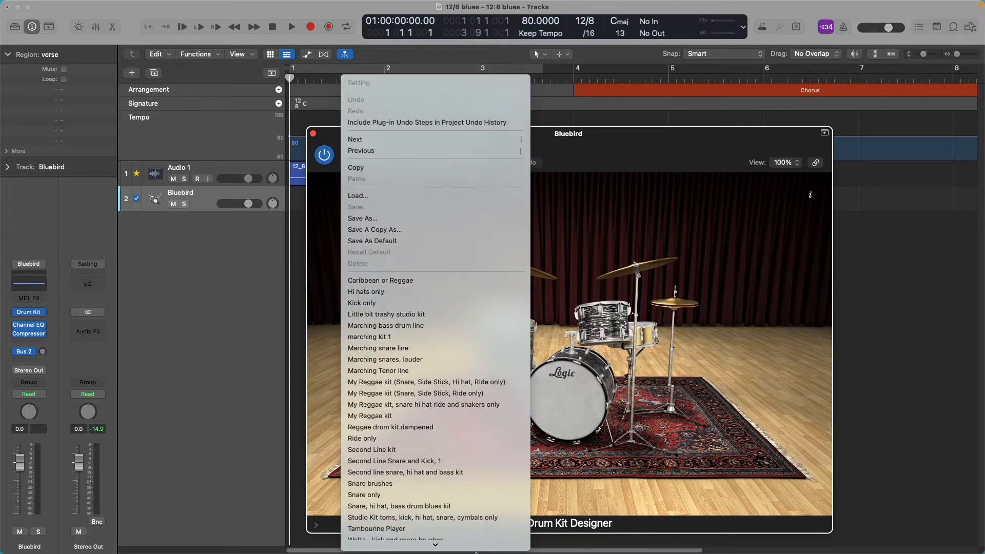
mouse_move(463, 545)
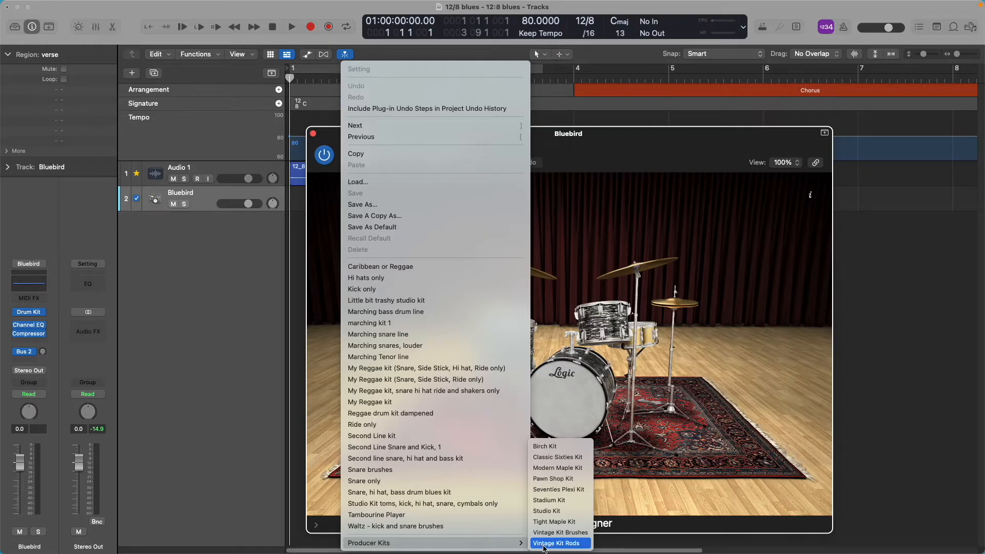
left_click(563, 532)
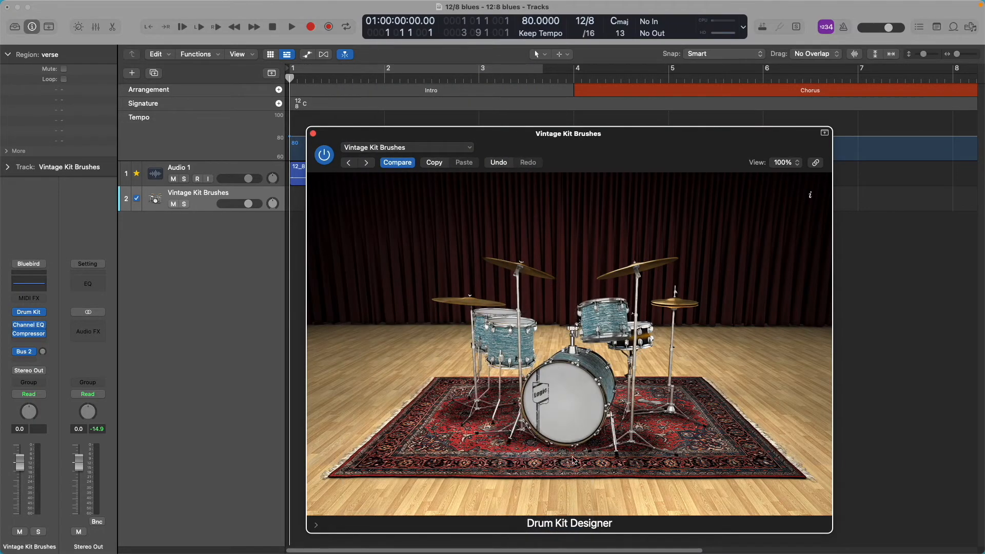
- Audition the kick, toms and crash of the Vintage Kit Brushes kit in Drum Kit Designer
left_click(575, 413)
left_click(598, 318)
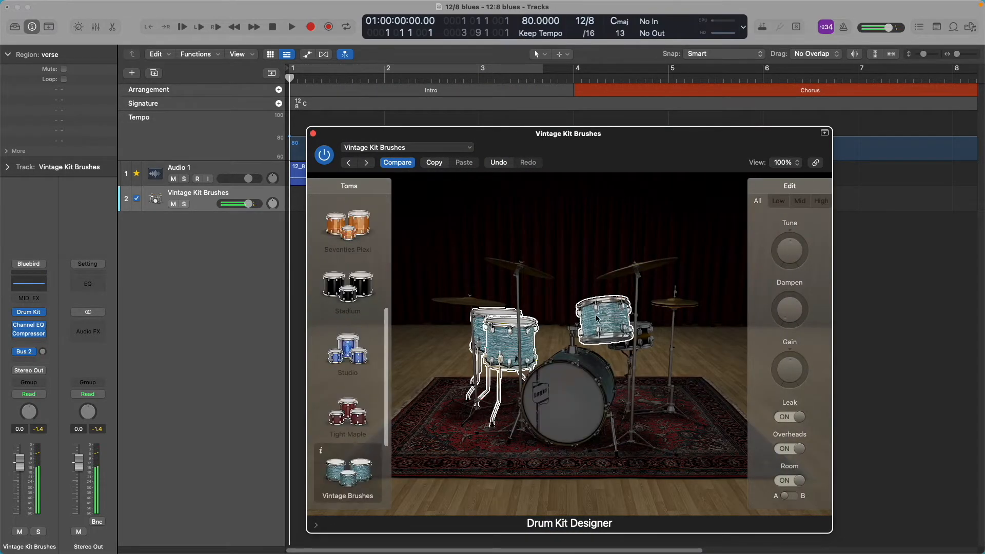
left_click(513, 272)
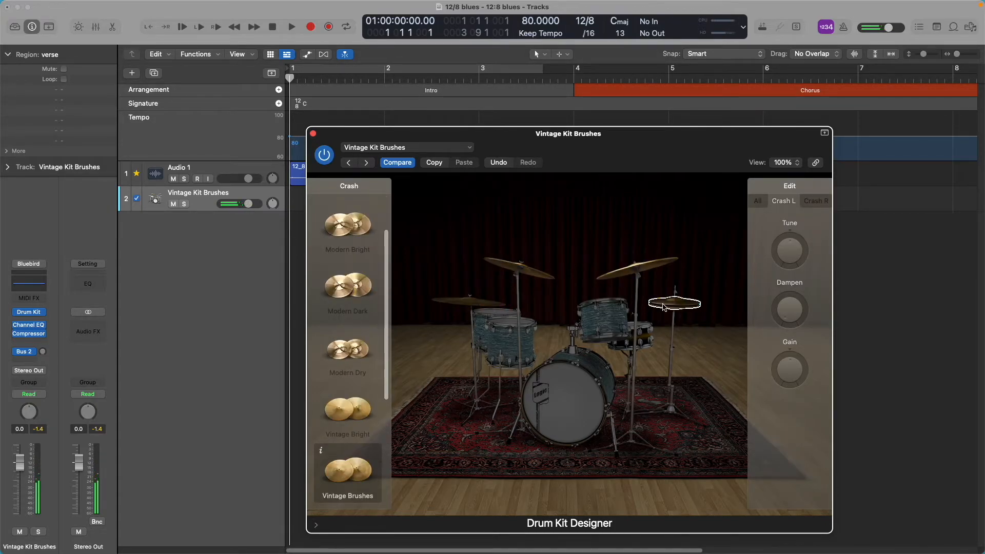
left_click(592, 399)
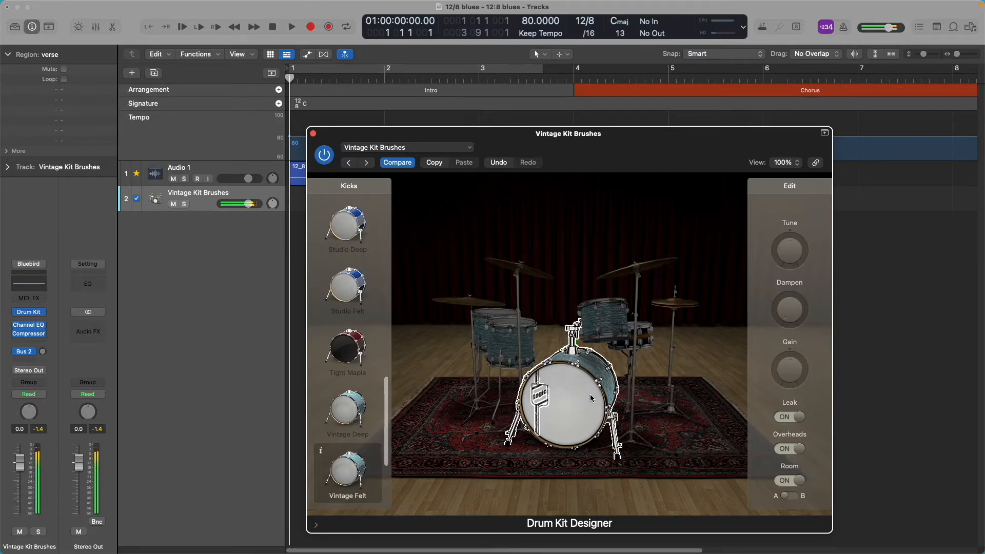
- Switch Drum Kit Designer to Controls view, widen its window to two columns and move it up
left_click(799, 165)
left_click(795, 176)
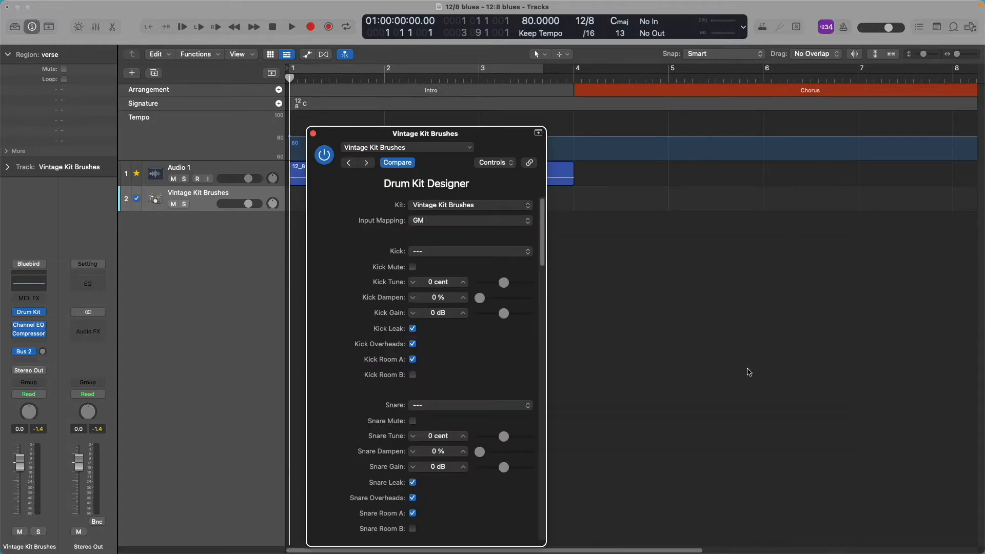
left_click_drag(546, 373, 932, 402)
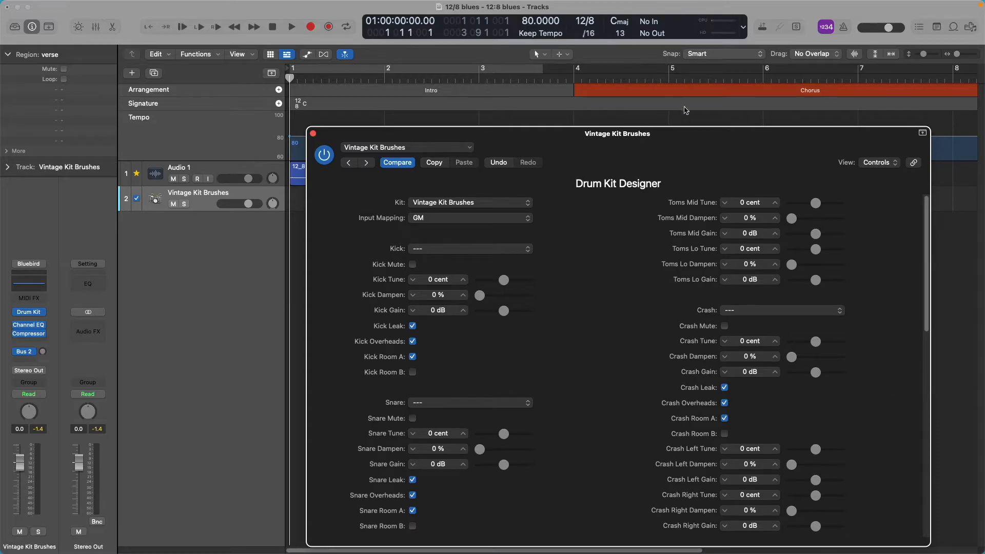
left_click_drag(688, 135, 653, 57)
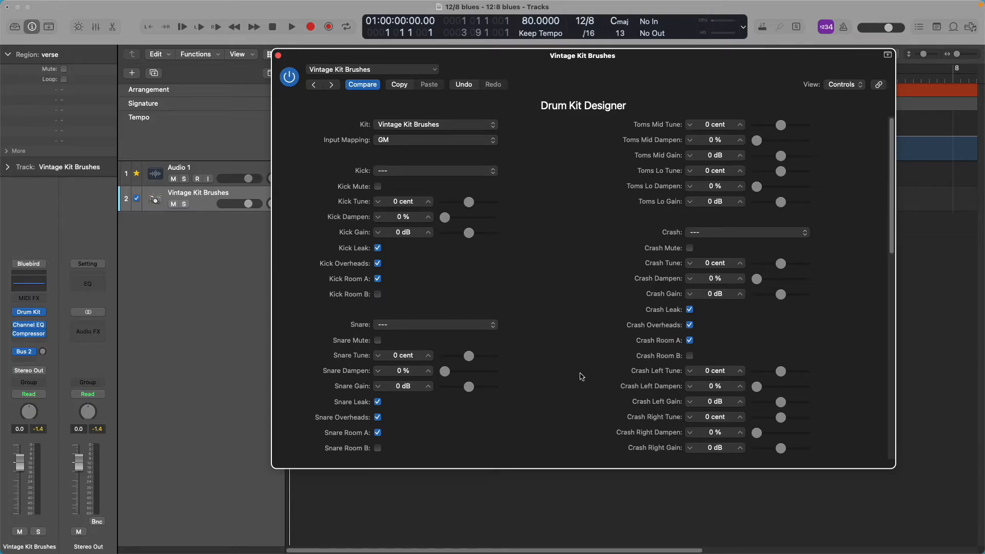
- Mute the cowbell, claps and shaker in the Vintage Kit Brushes kit
left_click_drag(893, 180, 873, 403)
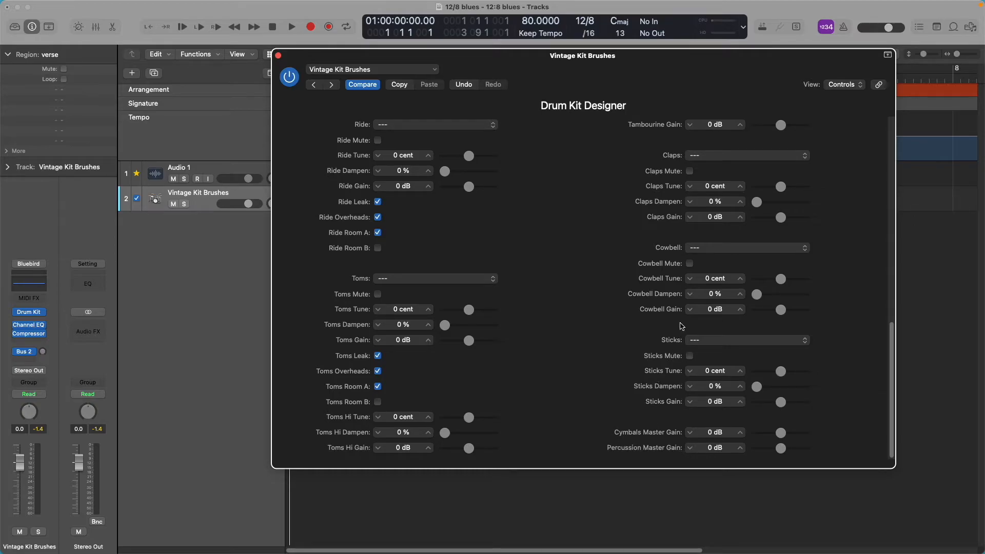
left_click(689, 264)
left_click_drag(891, 358, 890, 285)
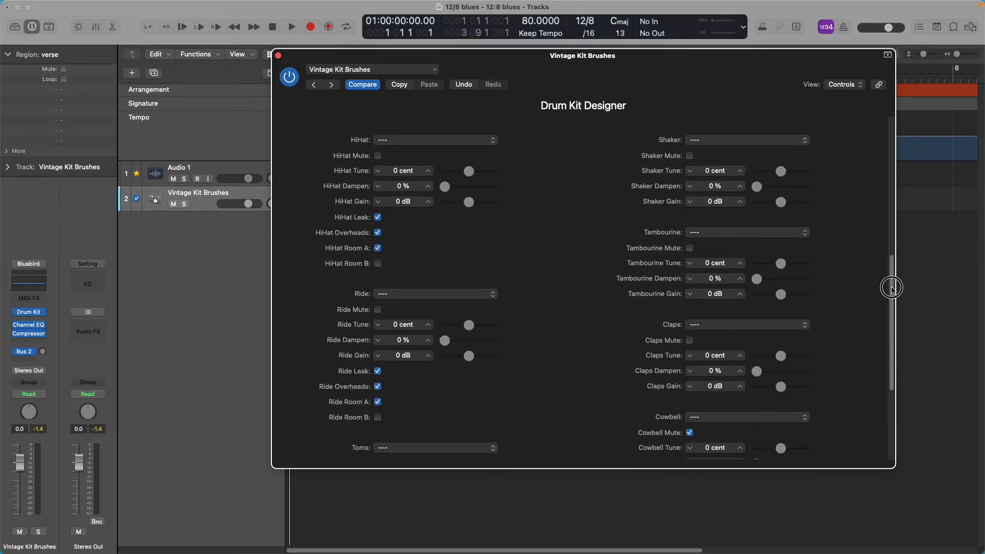
left_click(692, 341)
left_click_drag(894, 333, 890, 282)
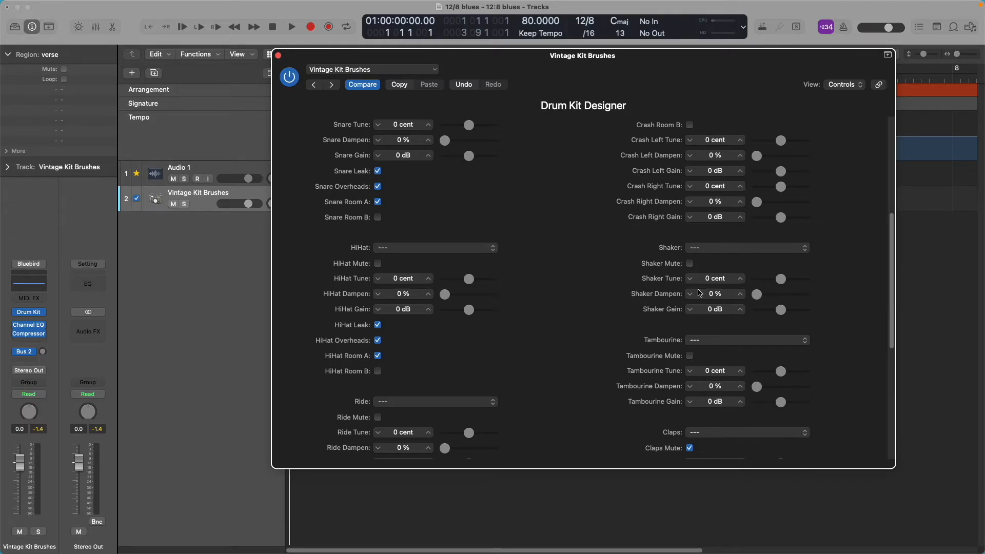
left_click(690, 264)
- Return Drum Kit Designer to the graphical kit view and audition the kick, toms and hi-hats
left_click_drag(892, 259, 881, 199)
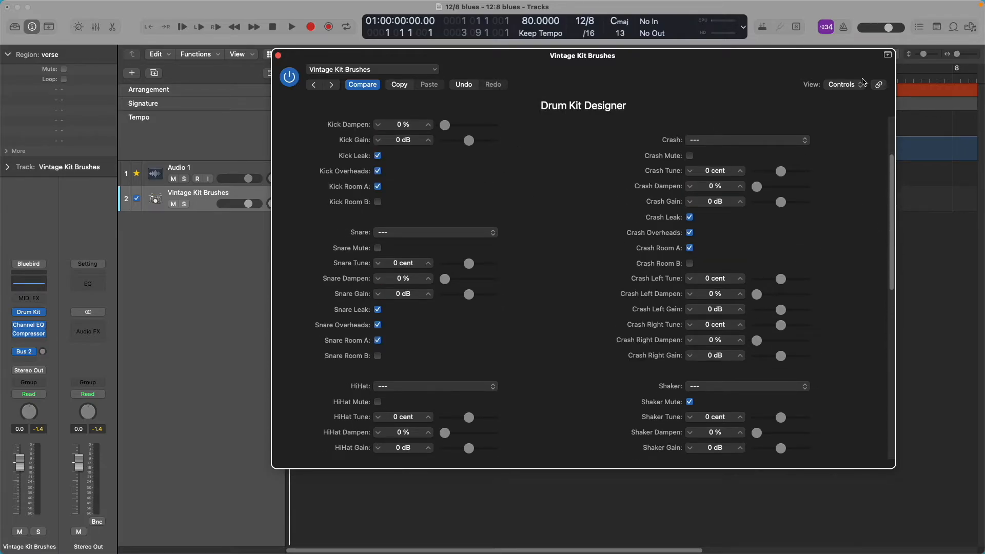
left_click(862, 85)
left_click(856, 110)
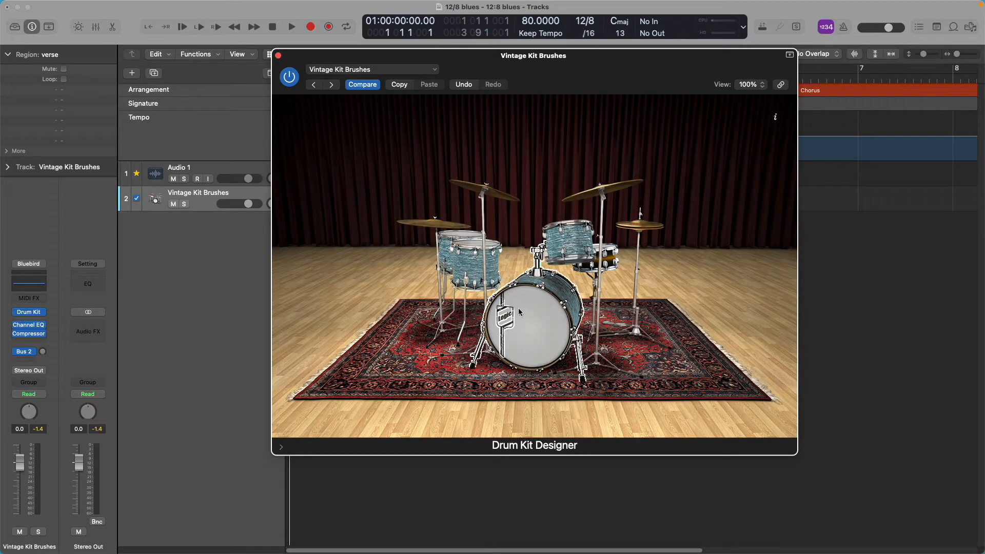
left_click(518, 309)
left_click(475, 254)
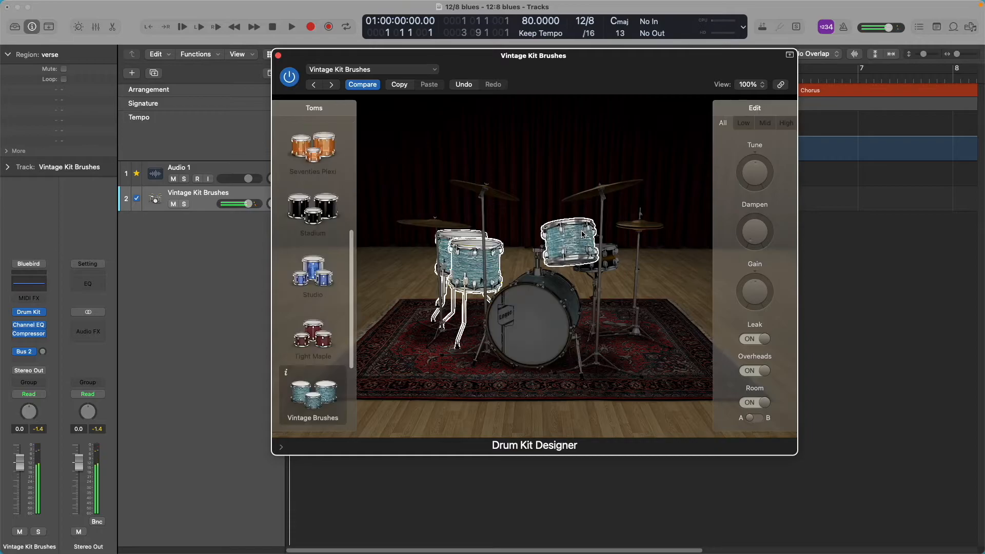
left_click(488, 222)
left_click(639, 225)
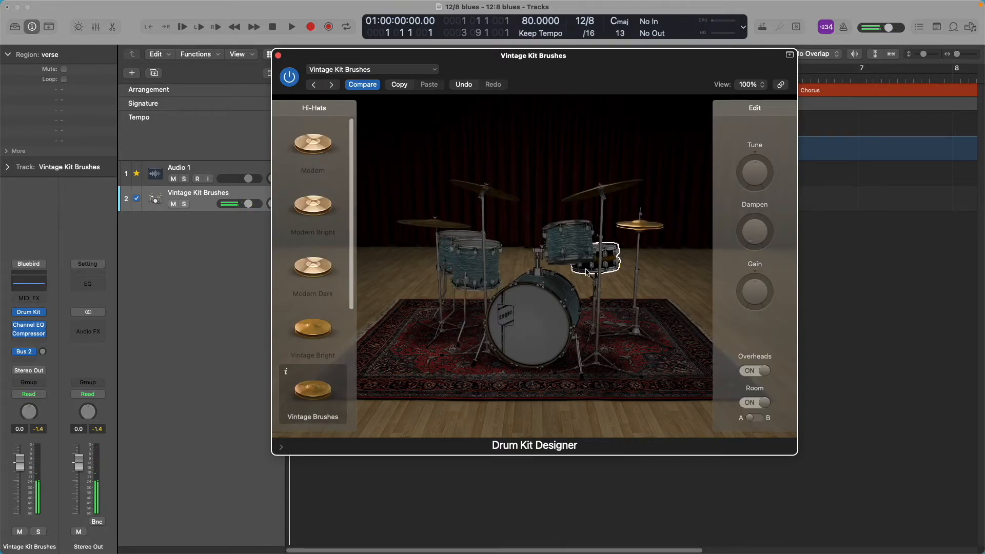
left_click(538, 309)
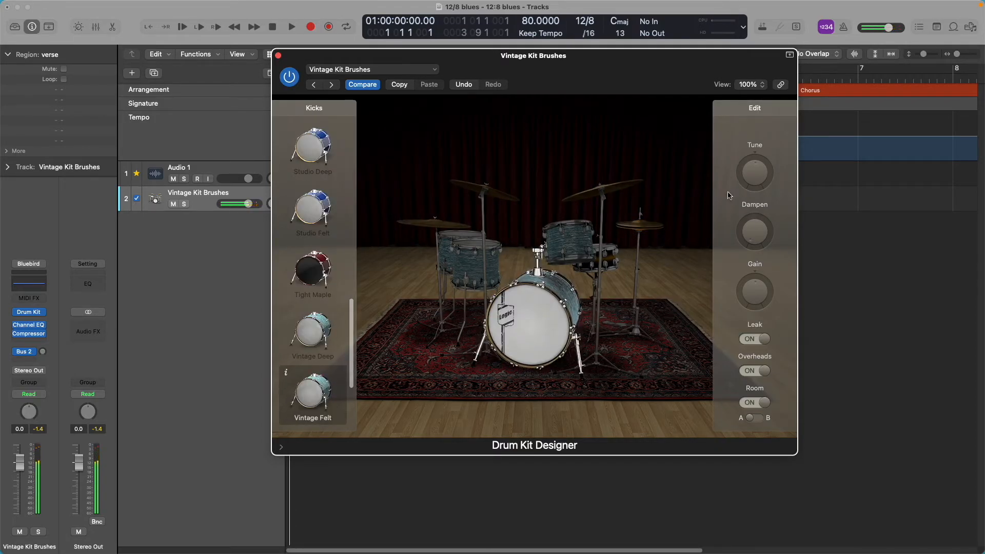
- Adjust the Vintage Felt kick's Dampen to a moderate amount, auditioning the kick between changes
mouse_move(760, 245)
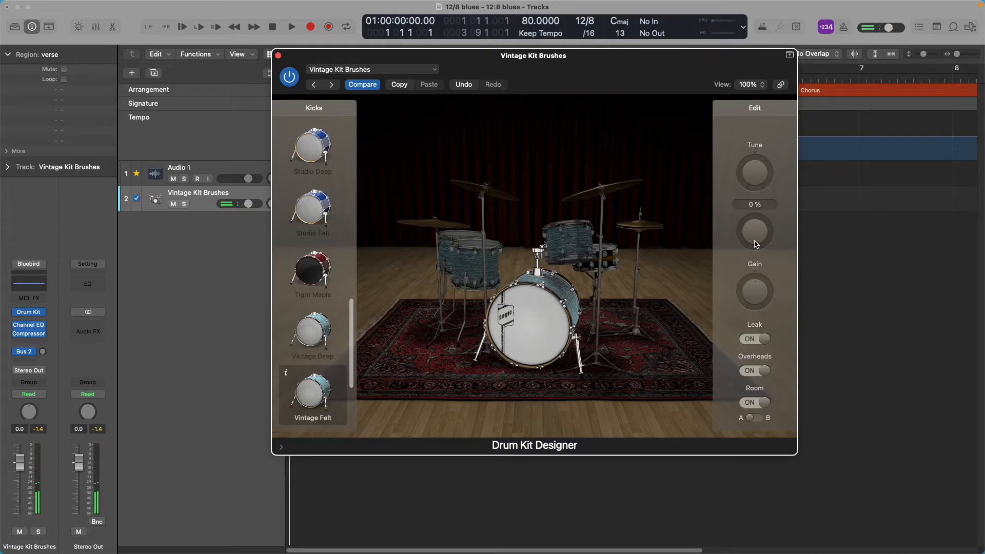
left_click(552, 324)
left_click_drag(754, 231, 755, 185)
left_click(537, 313)
left_click_drag(760, 229, 760, 268)
left_click(542, 320)
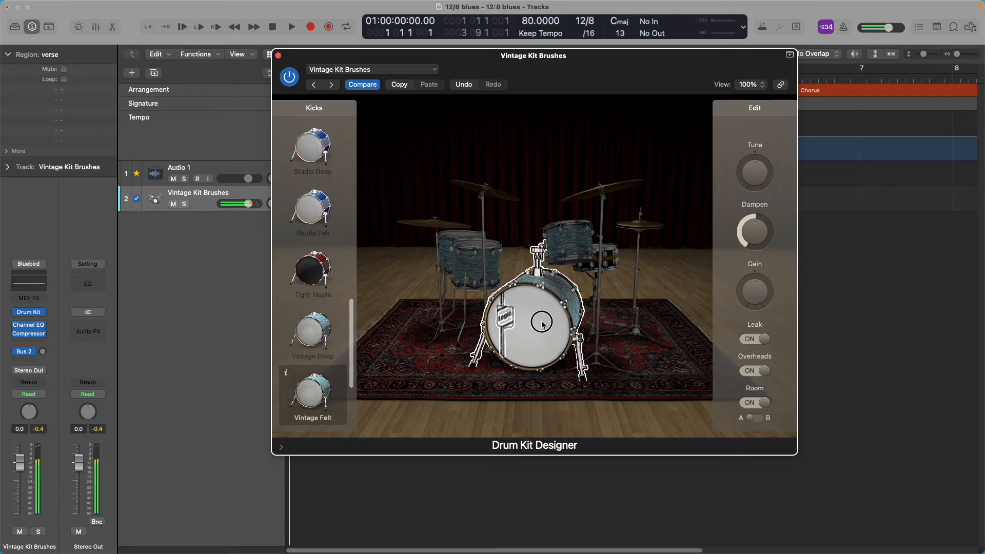
- Examine the toms' separate Low, Mid and High edit controls and return to the All settings
left_click(575, 251)
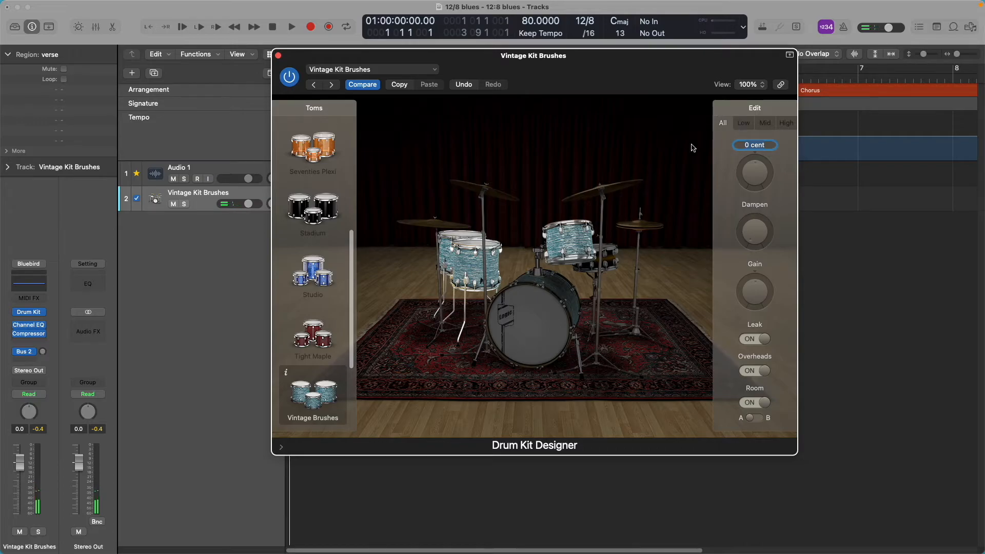
left_click(746, 127)
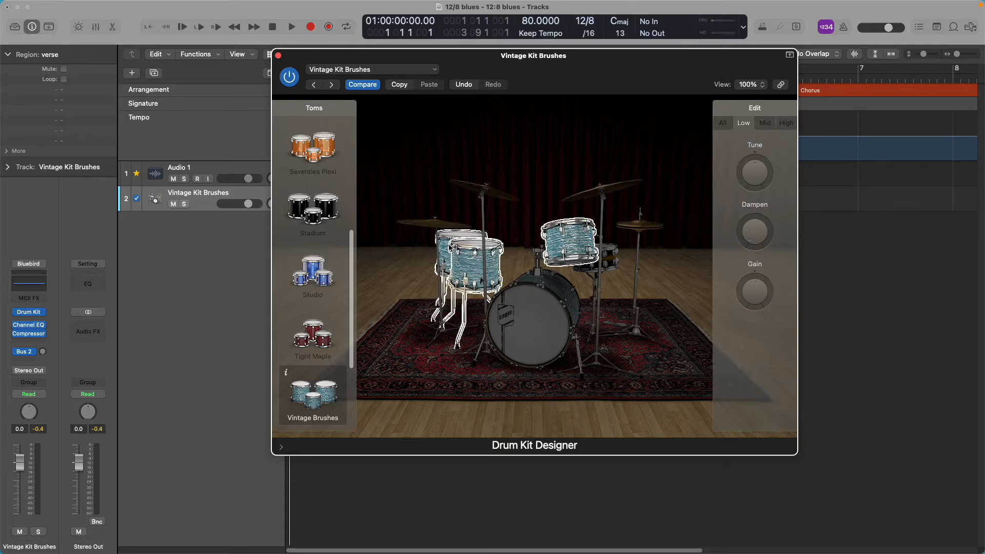
left_click(450, 254)
left_click(770, 129)
left_click(785, 127)
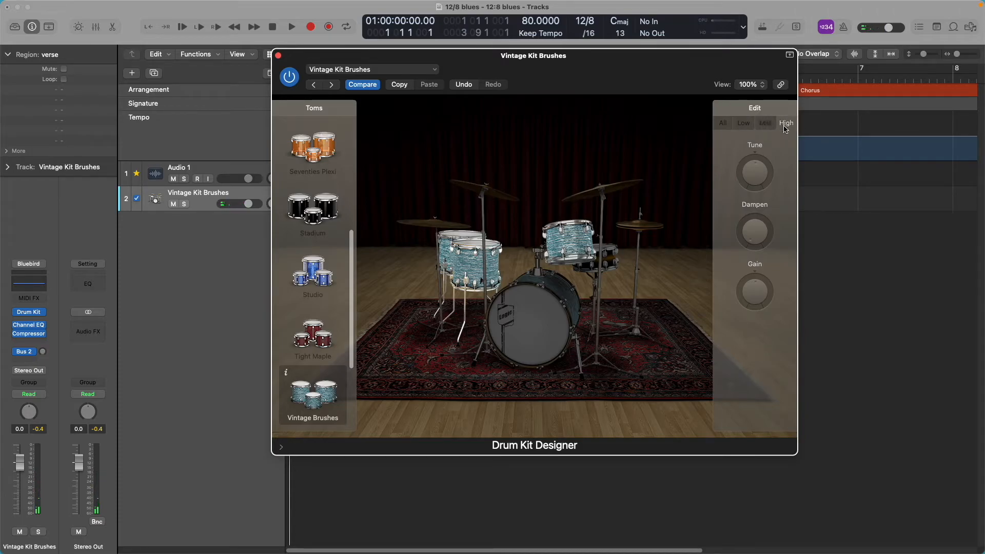
left_click(720, 124)
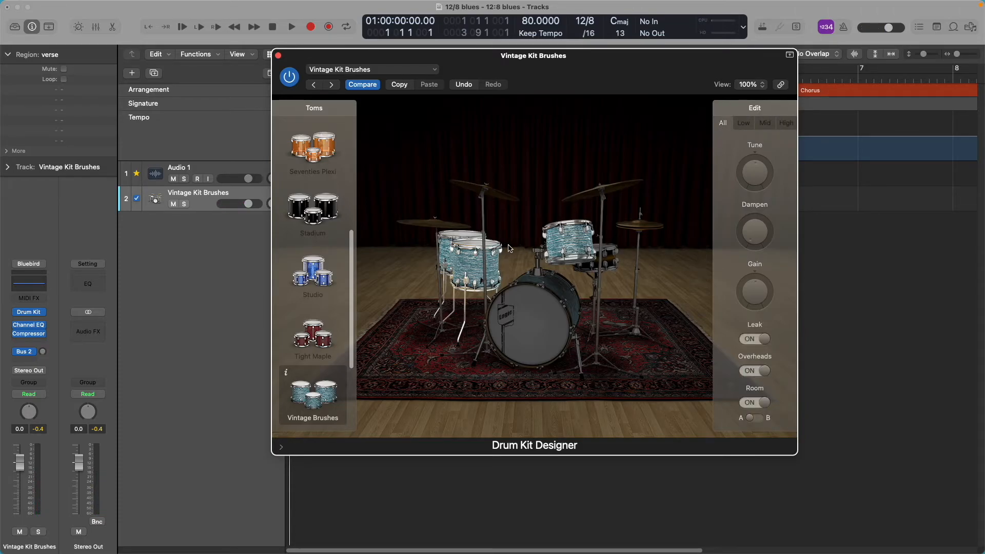
- Save the edited kit as the setting Vintage Kit Brushes 1 and close Drum Kit Designer
left_click(436, 71)
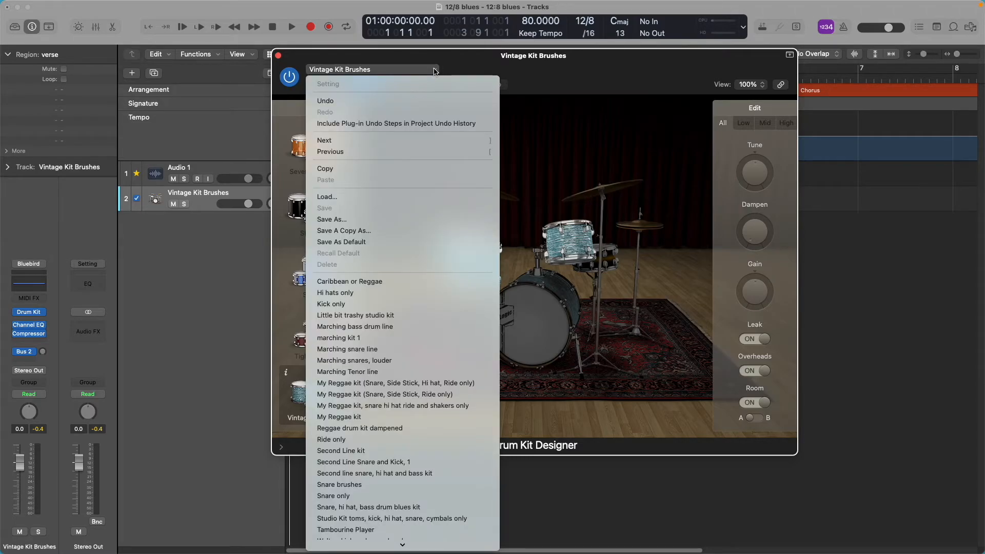
left_click(389, 219)
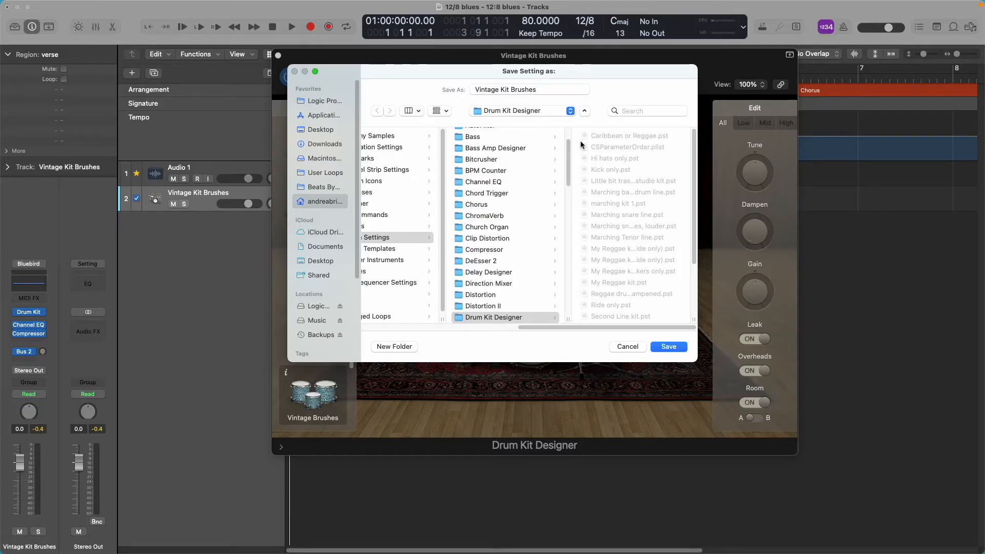
left_click(543, 90)
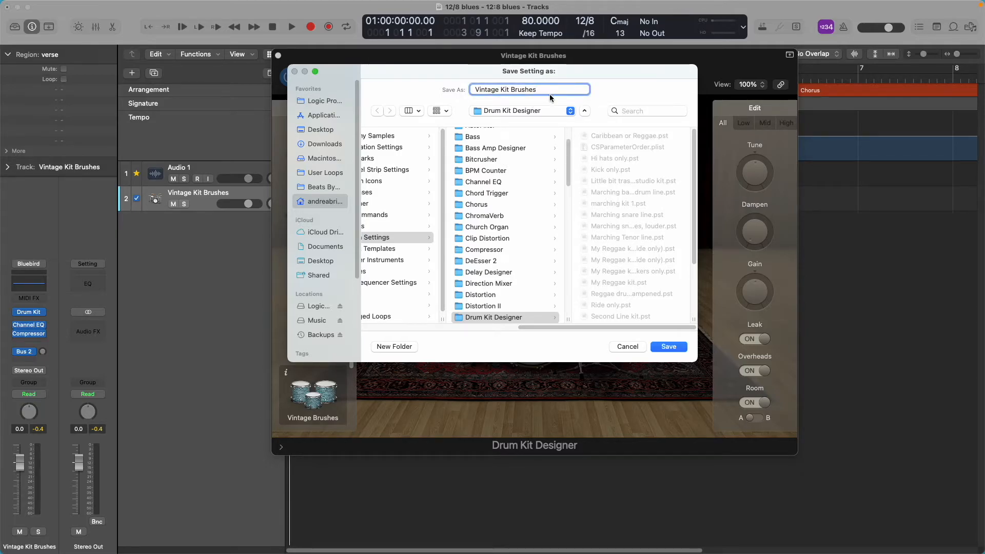
left_click(669, 346)
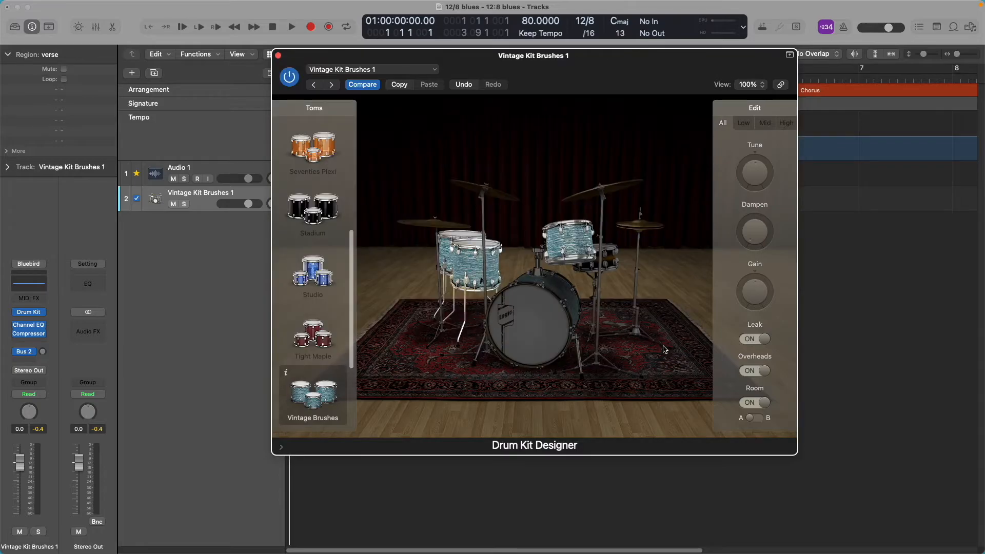
left_click(278, 56)
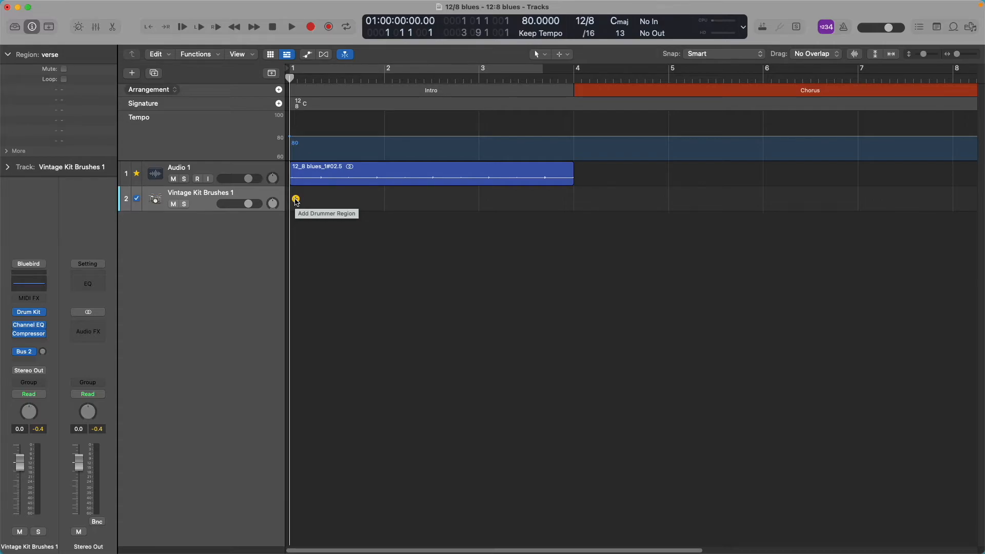
- Add a drummer region under the Intro section on the Vintage Kit Brushes 1 track and select it
left_click(296, 200)
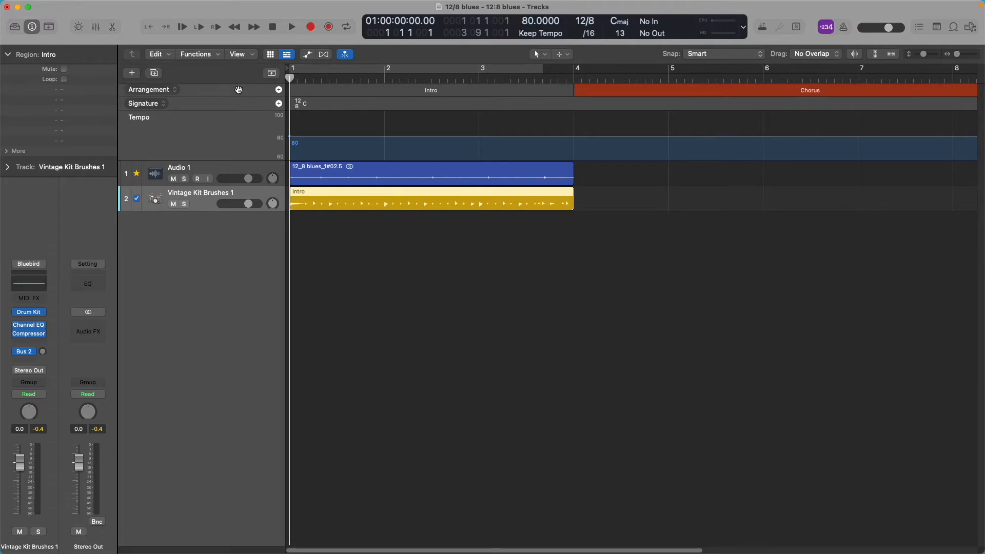
left_click(384, 100)
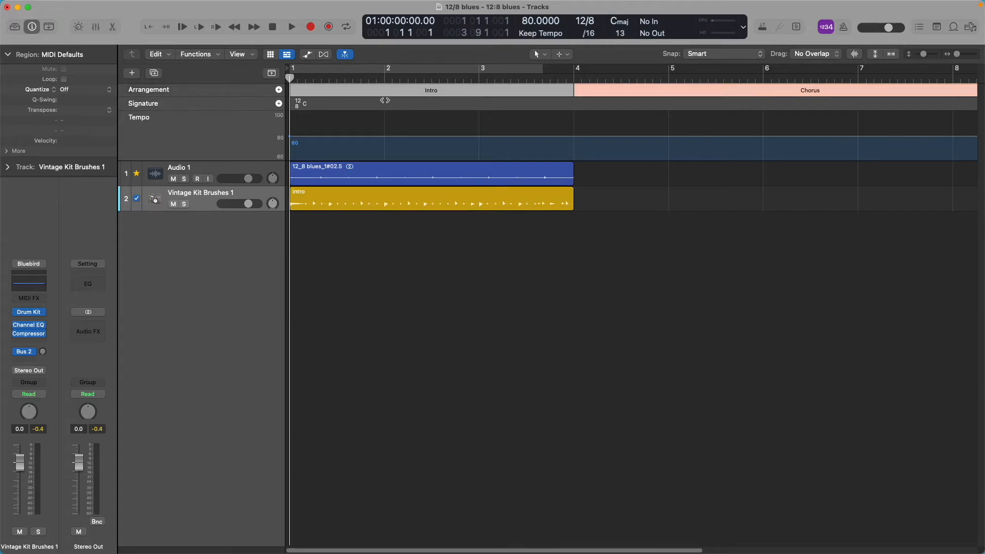
left_click(434, 92)
left_click(479, 254)
left_click(448, 195)
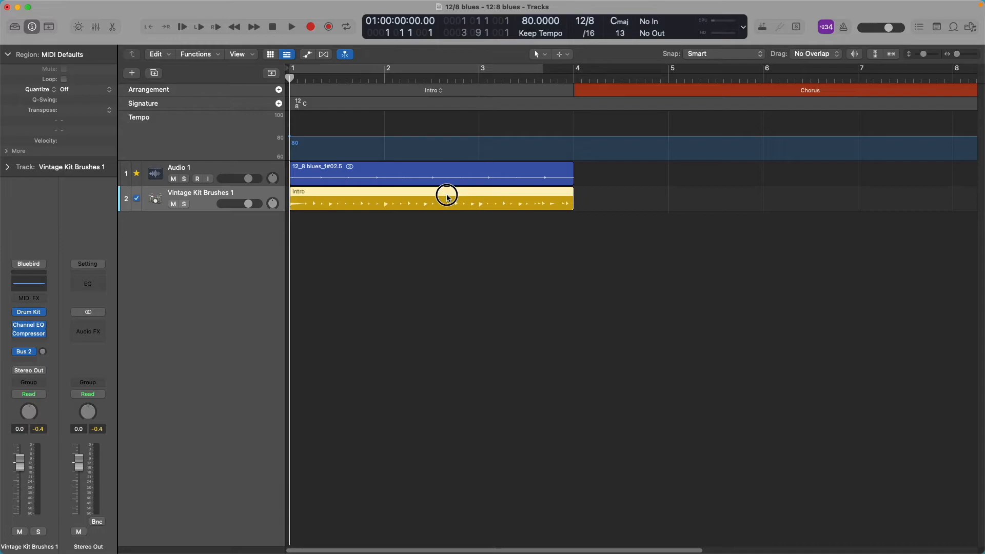
- Select the Intro drummer region and play it together with the audio reference
left_click(434, 92)
left_click(501, 92)
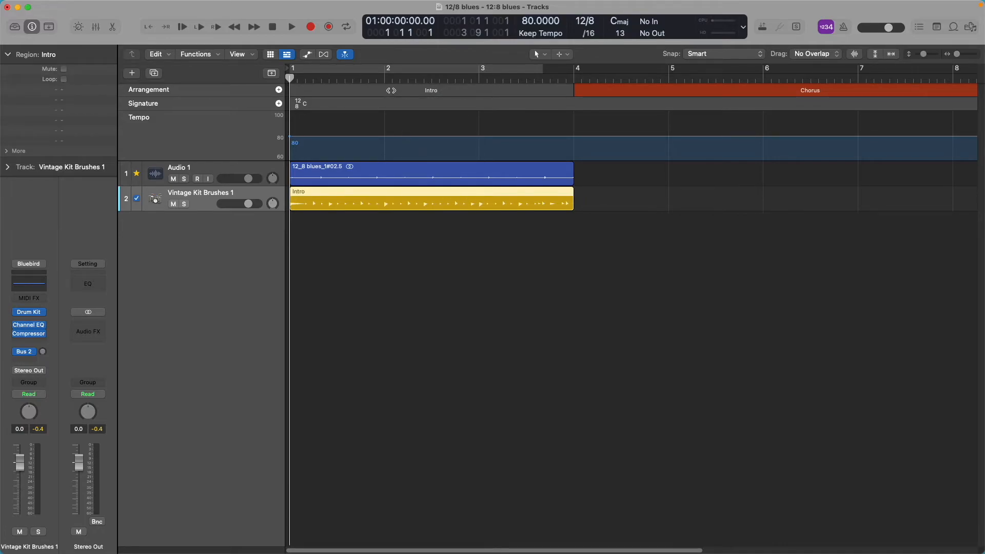
left_click(391, 90)
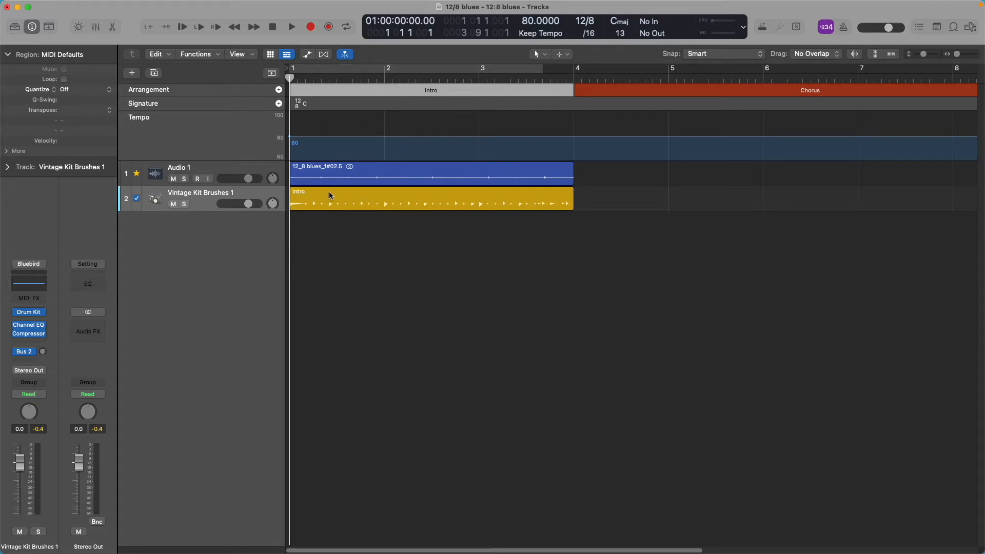
left_click(329, 198)
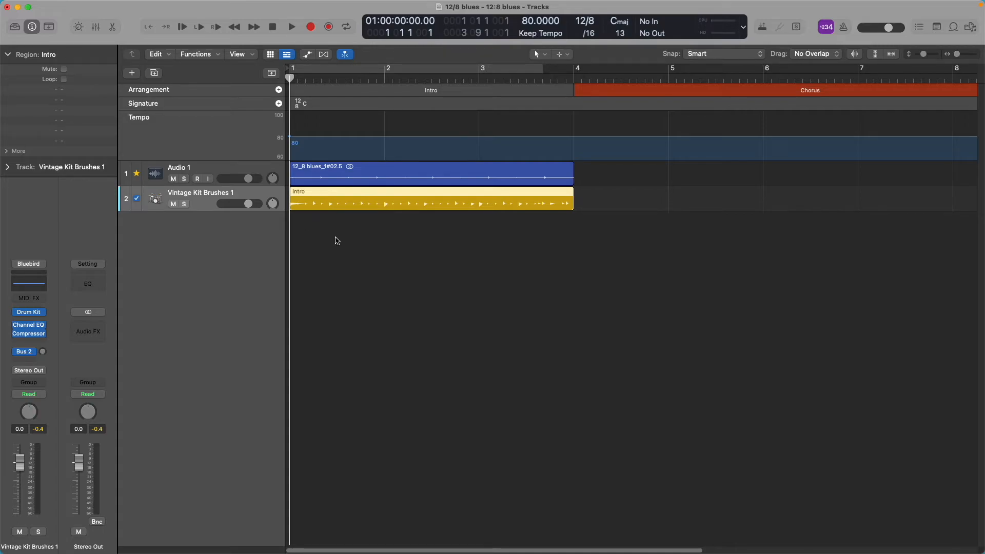
key("space")
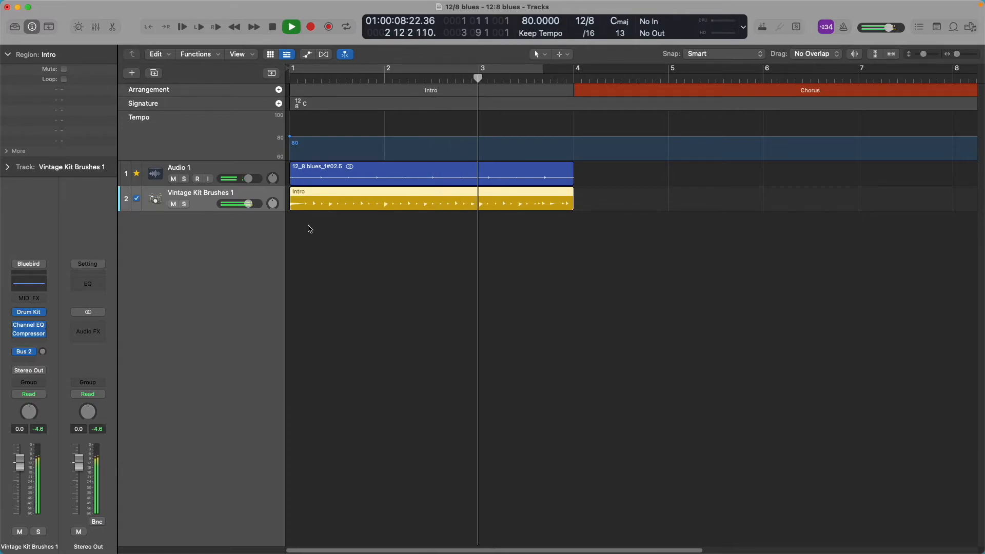
key("space")
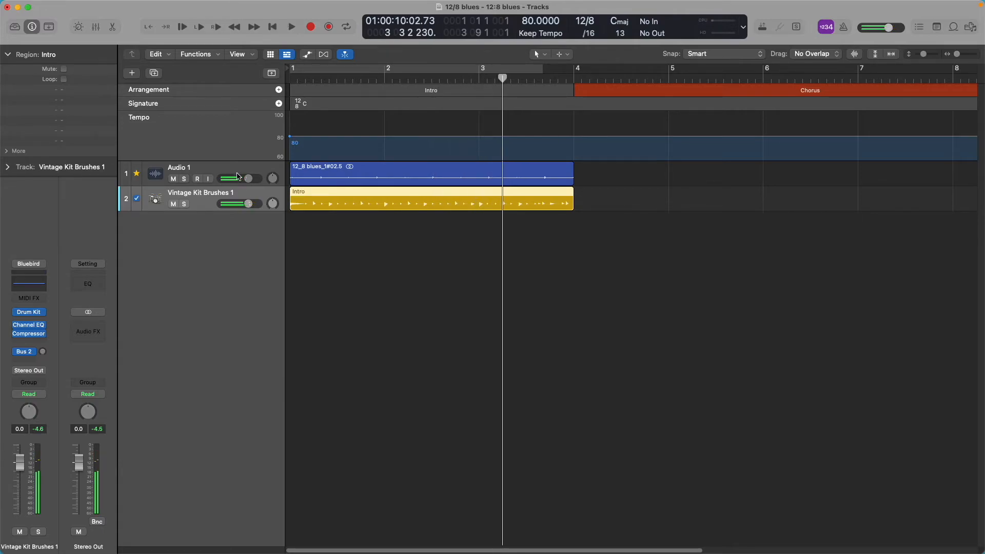
- Solo the Vintage Kit Brushes 1 track, audition it from the start of the project and remove the solo
left_click(184, 204)
key("Return")
key("space")
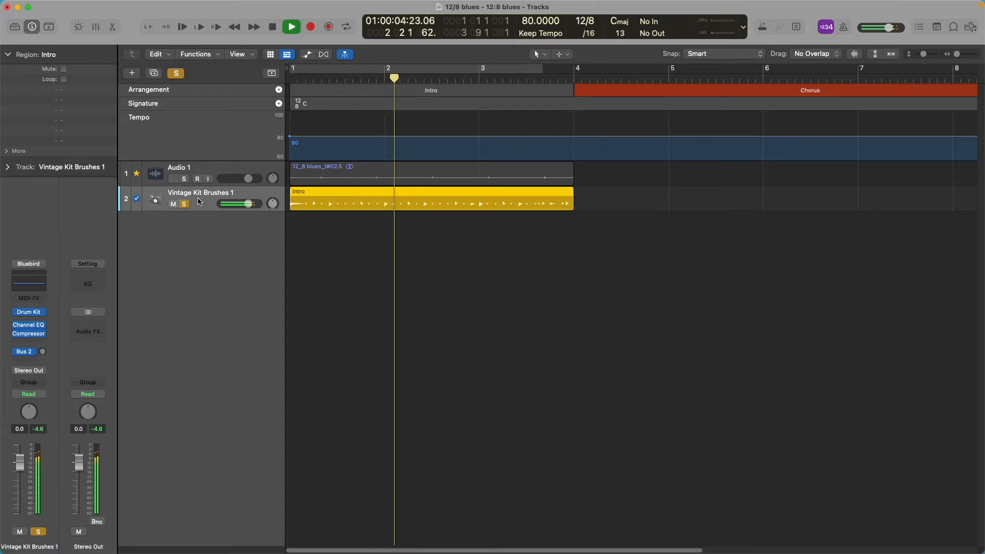
key("space")
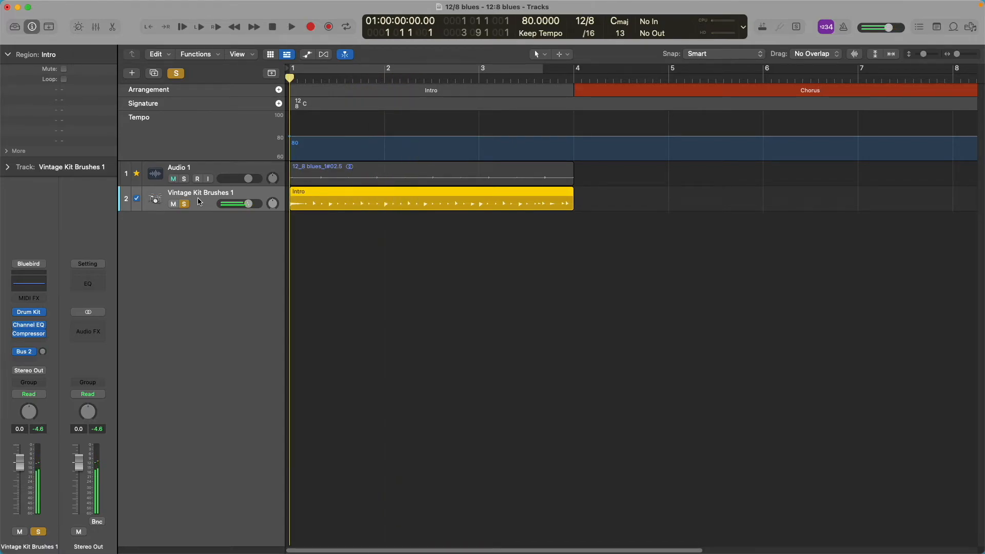
left_click(185, 204)
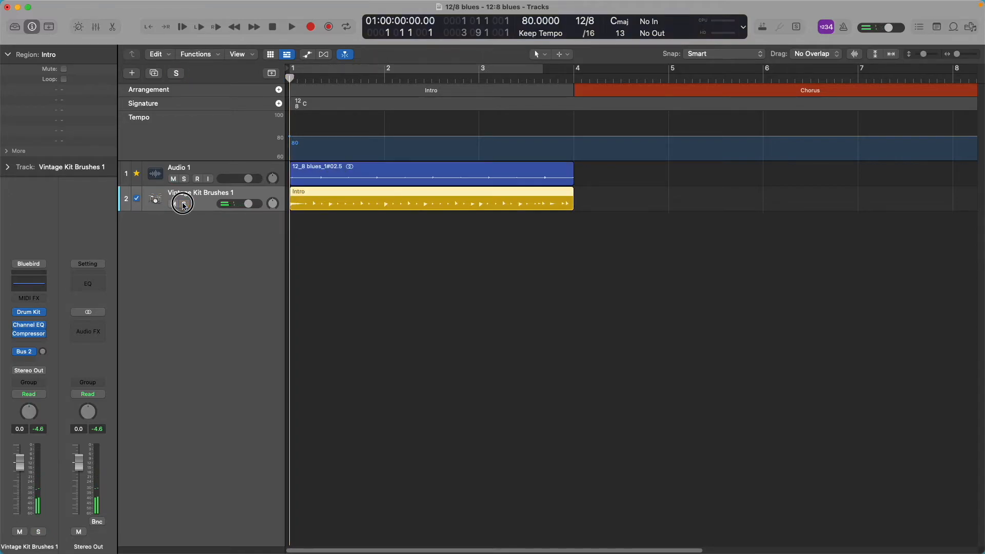
- Select all regions, show the Drummer Editor and briefly play both tracks
key("super+a")
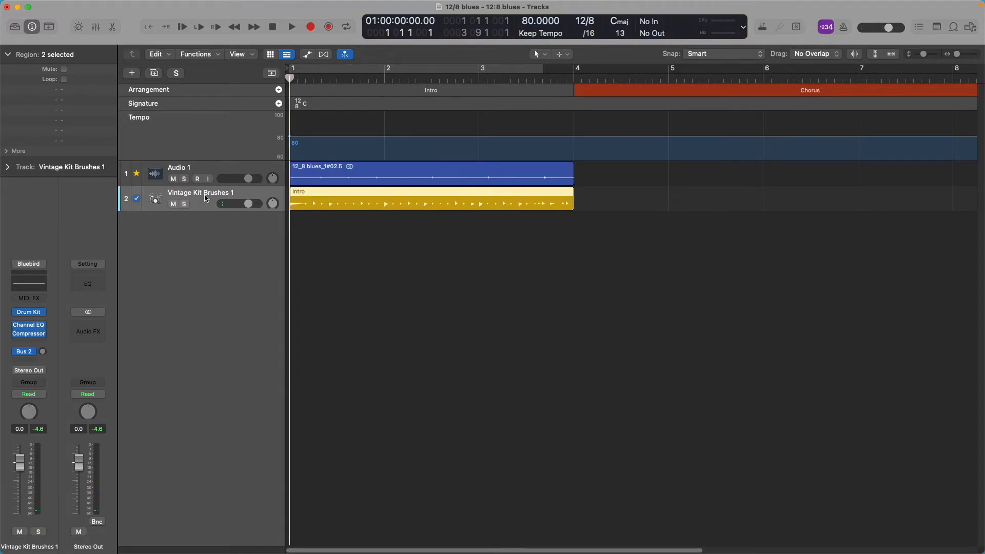
key("e")
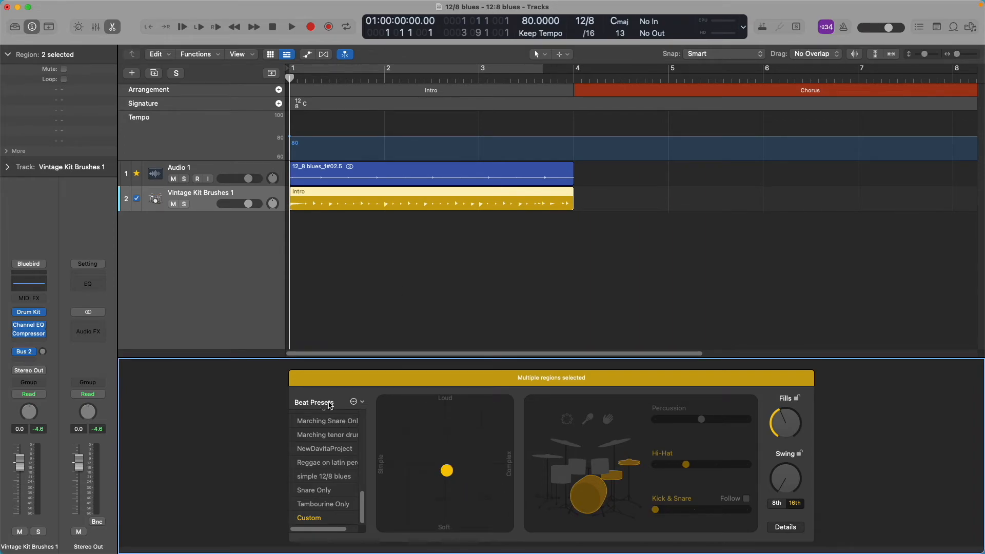
key("space")
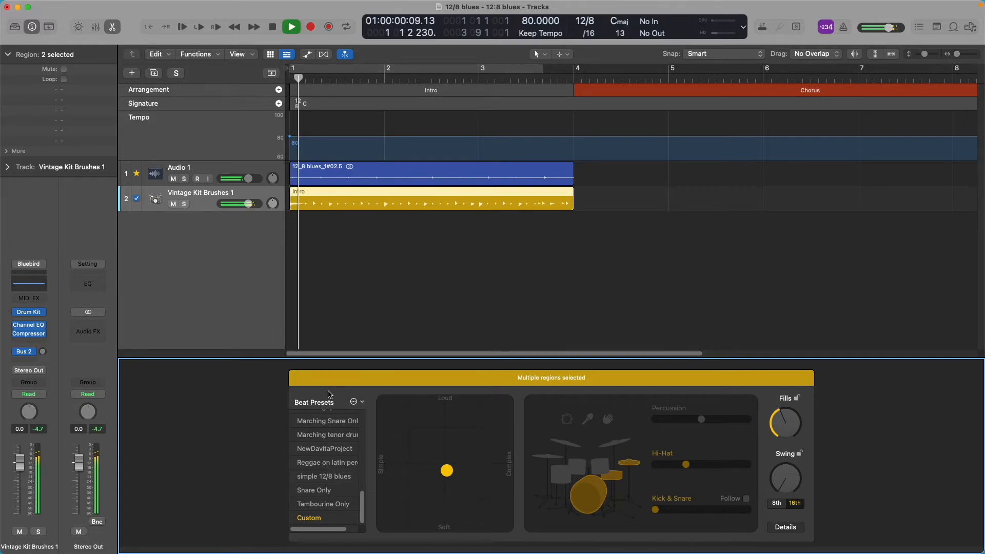
key("space")
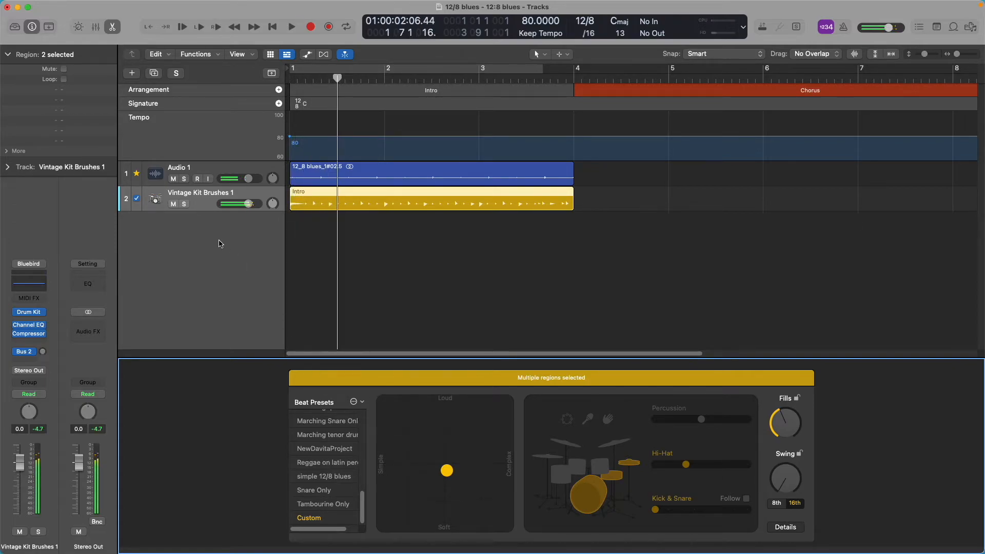
- Solo the Vintage Kit Brushes 1 track and audition its Intro pattern alone
left_click(184, 205)
key("space")
left_click(328, 193)
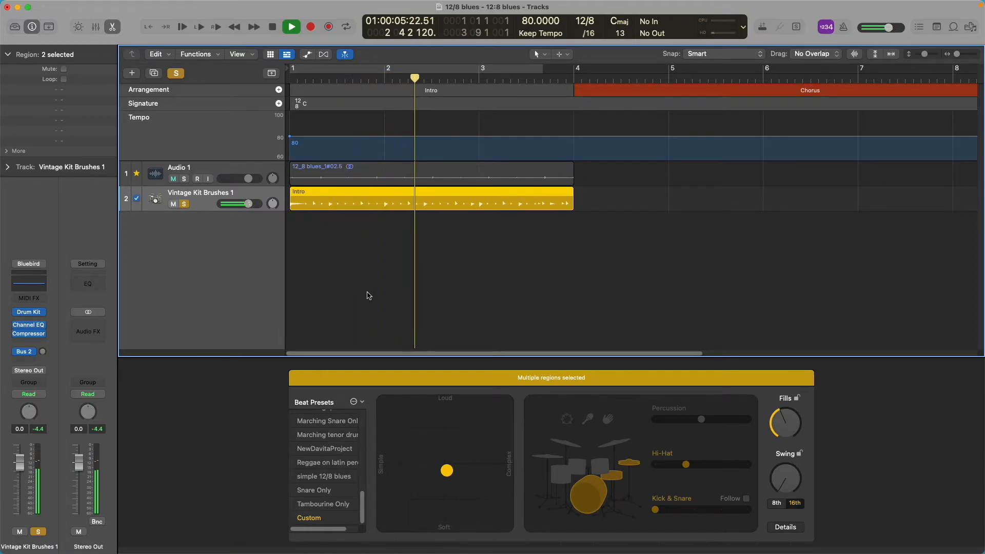
key("space")
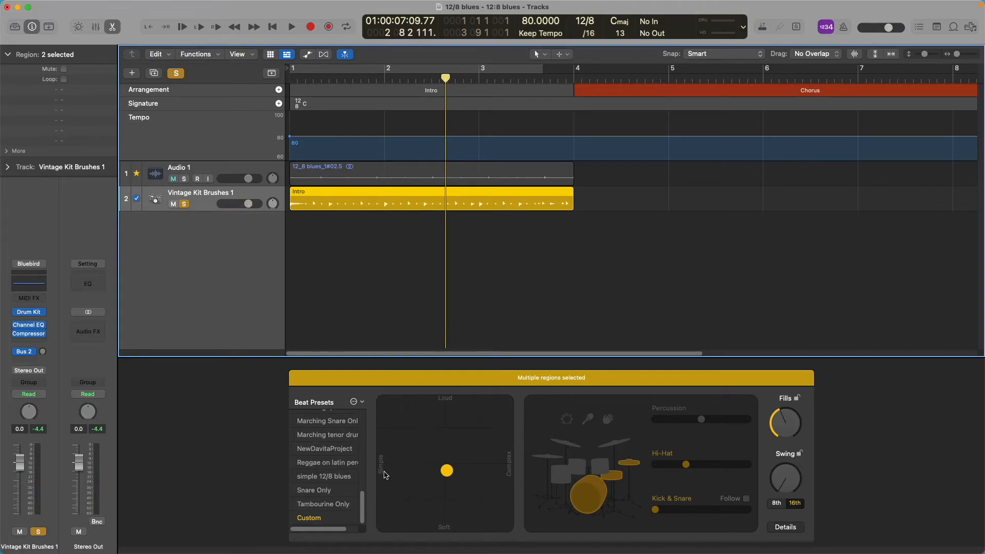
- Mute and re-enable the kick drum in the Drummer Editor, and set the Hi-Hat to variation 1 during playback
left_click(363, 508)
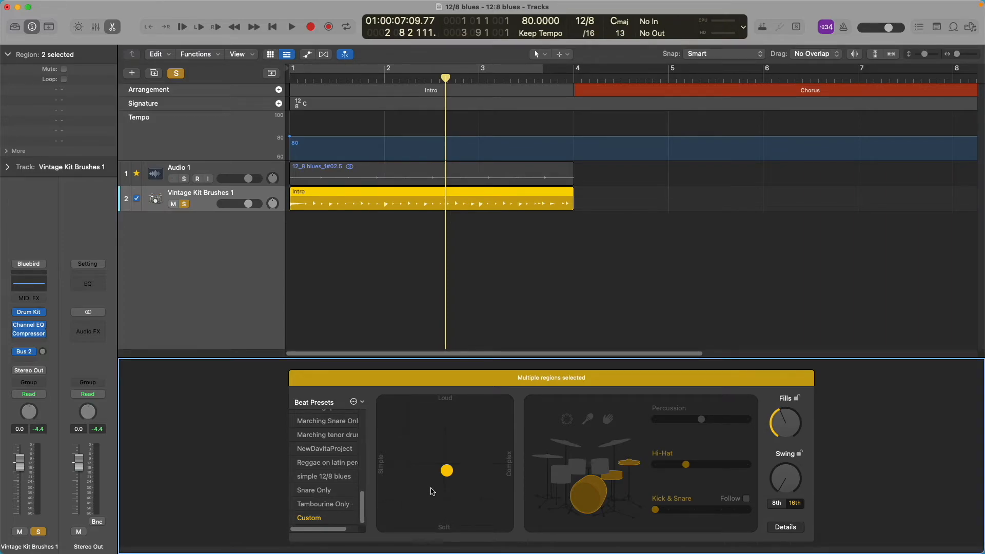
left_click(597, 506)
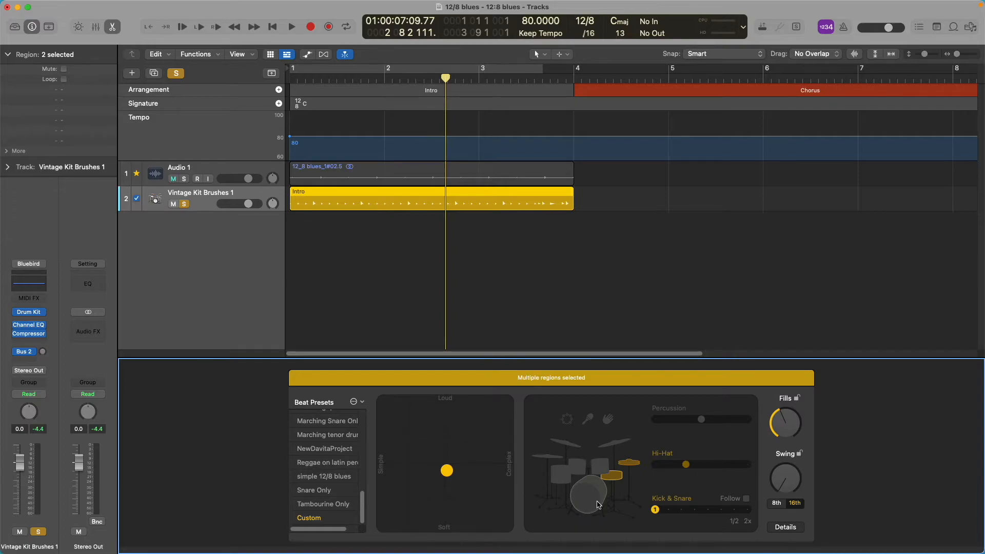
left_click(598, 505)
key("space")
left_click(653, 461)
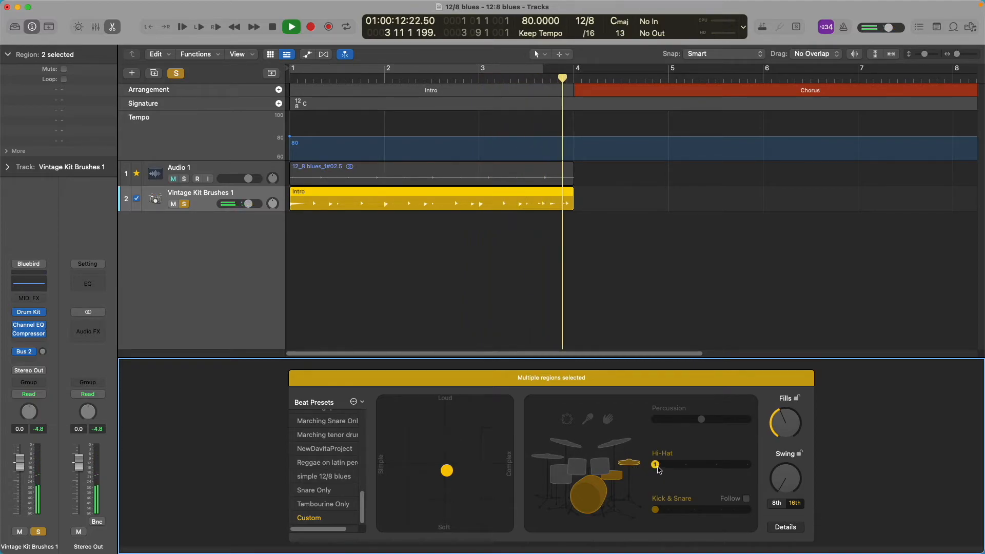
key("space")
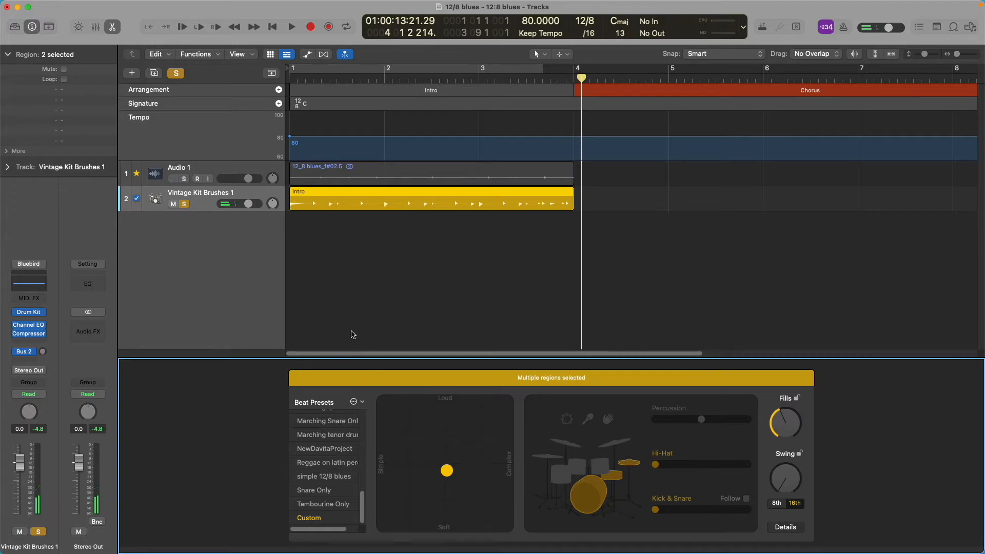
- Turn on cycle mode, extend the cycle range to bar 4 to cover the Intro, and audition the loop
left_click(347, 26)
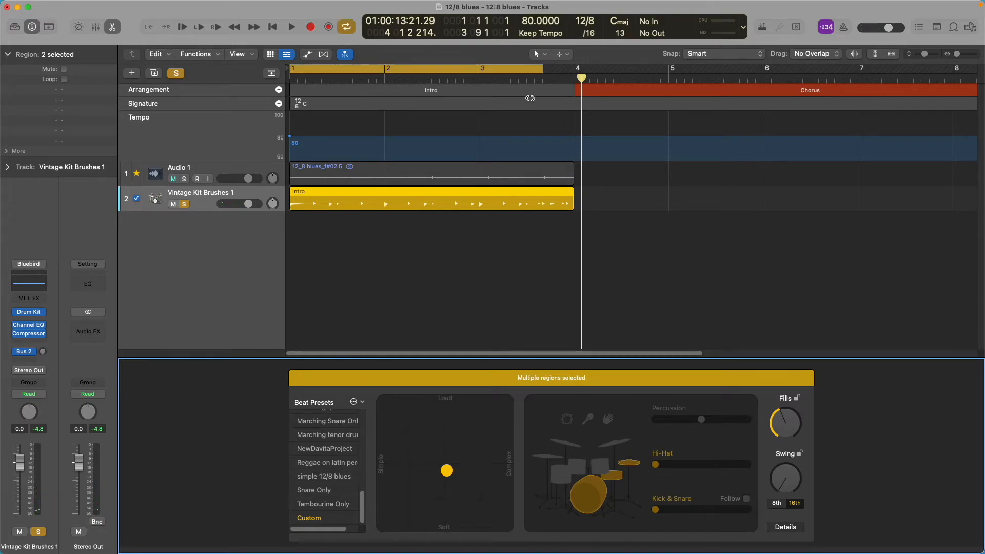
left_click_drag(543, 74, 575, 75)
key("space")
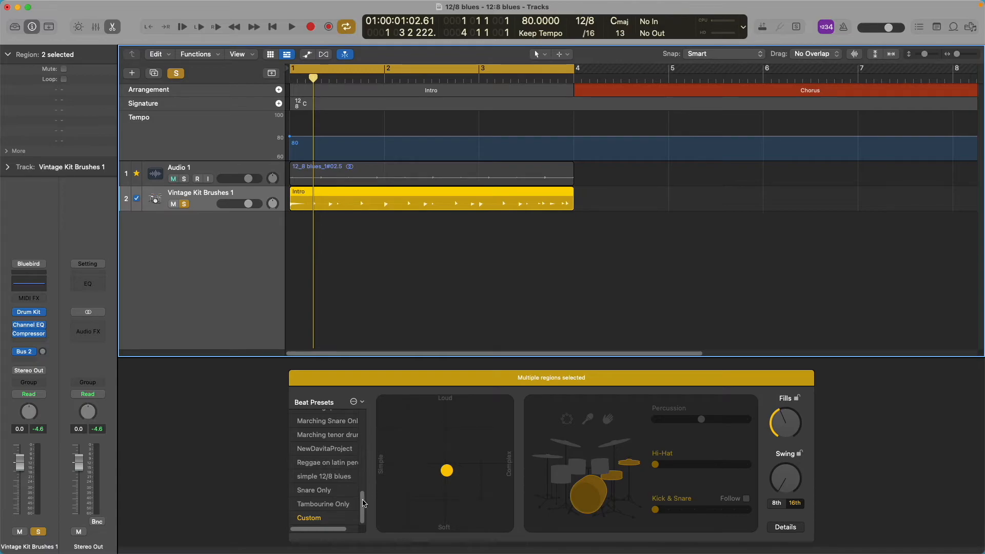
key("space")
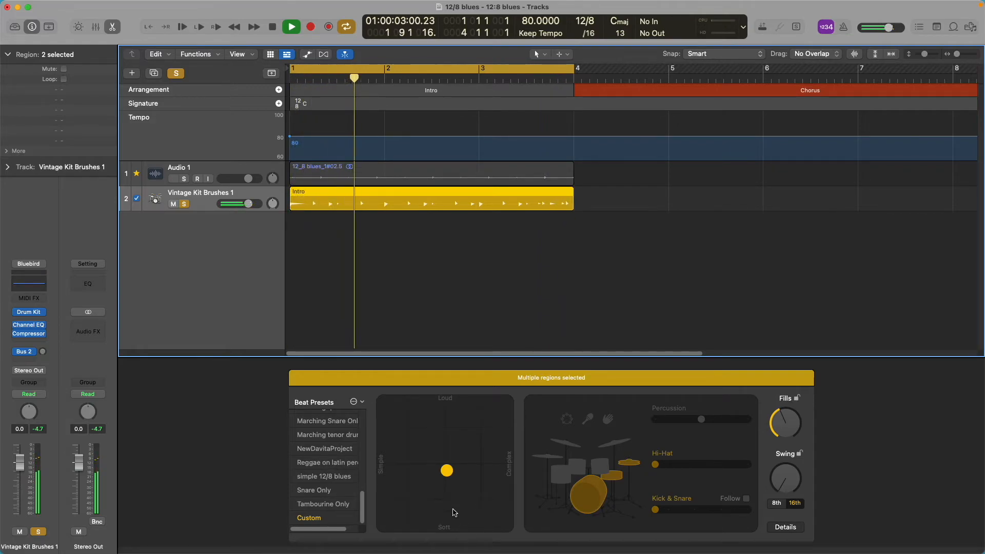
key("space")
key("Return")
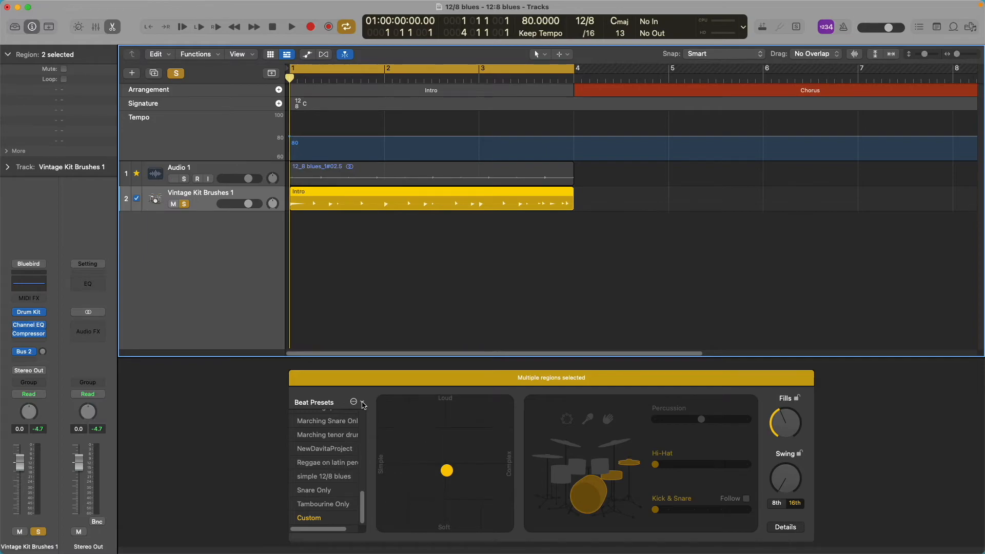
- Refresh the drummer region, apply the 12/8 blues beat preset and audition it
left_click(363, 404)
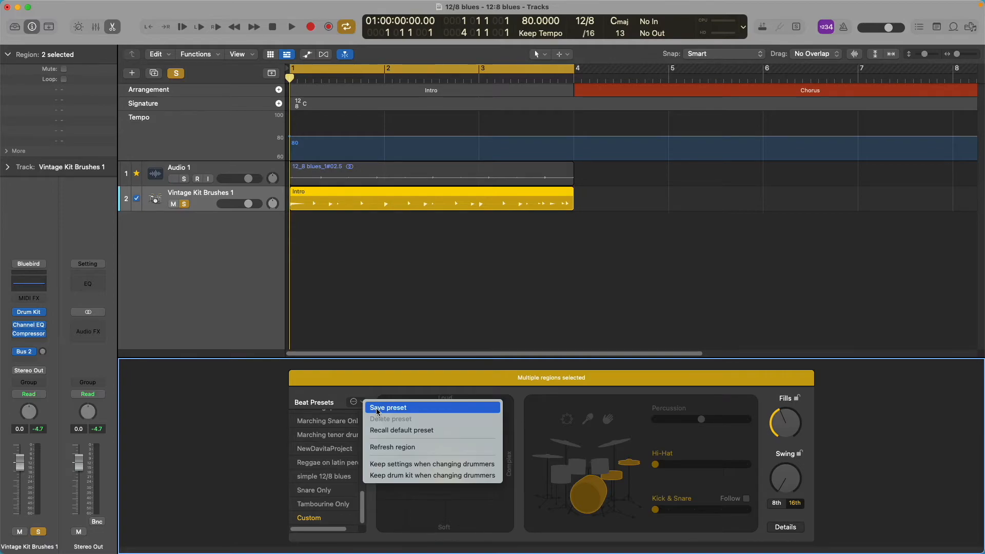
left_click(377, 447)
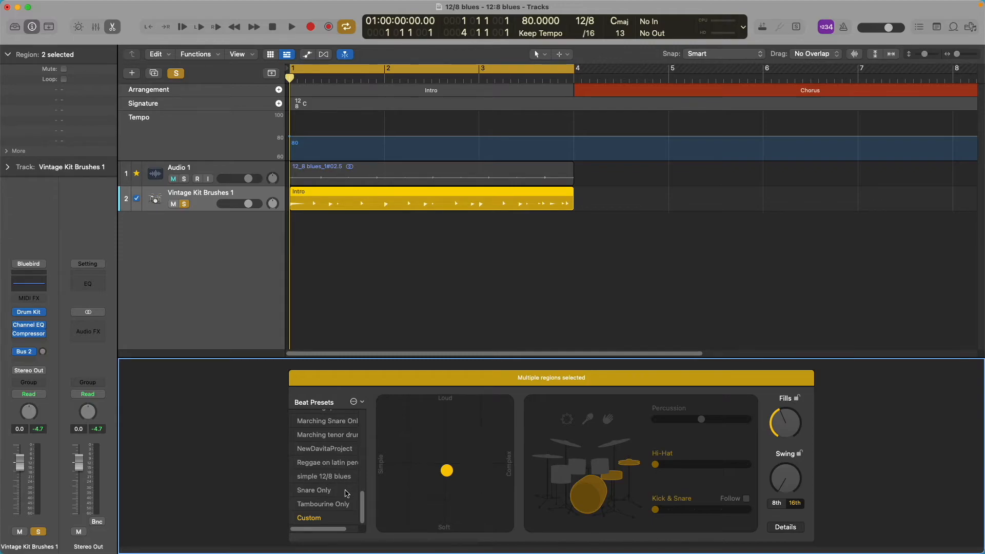
left_click_drag(362, 500, 368, 431)
left_click(336, 489)
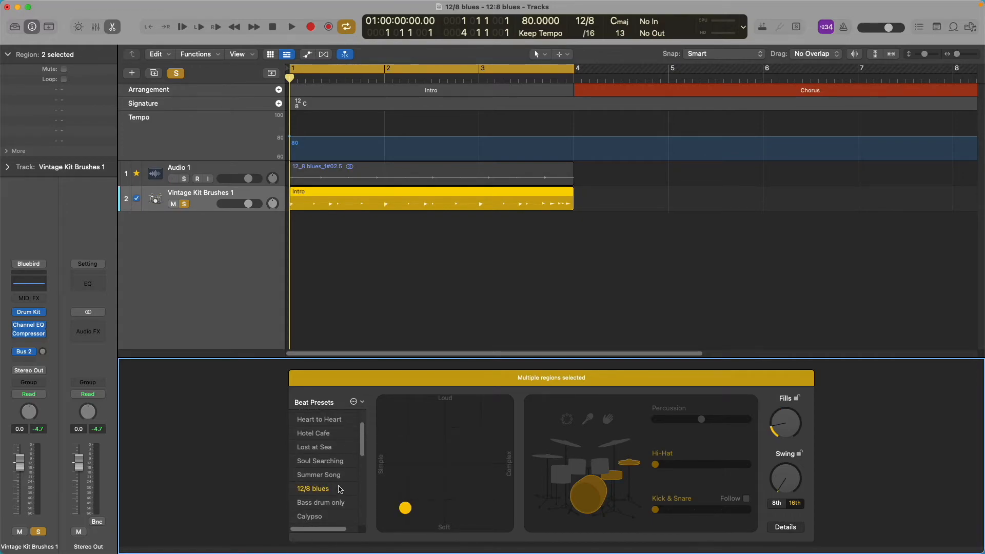
key("space")
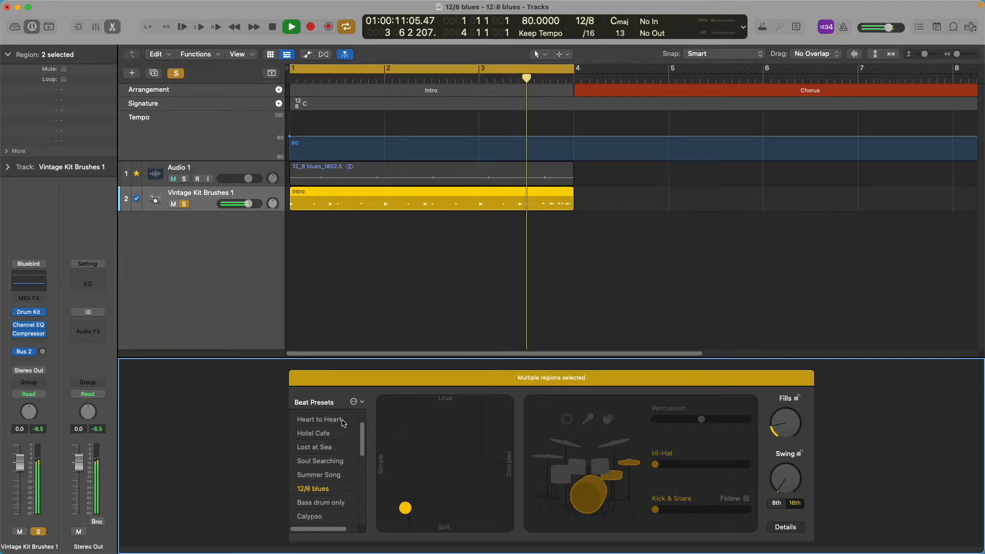
key("space")
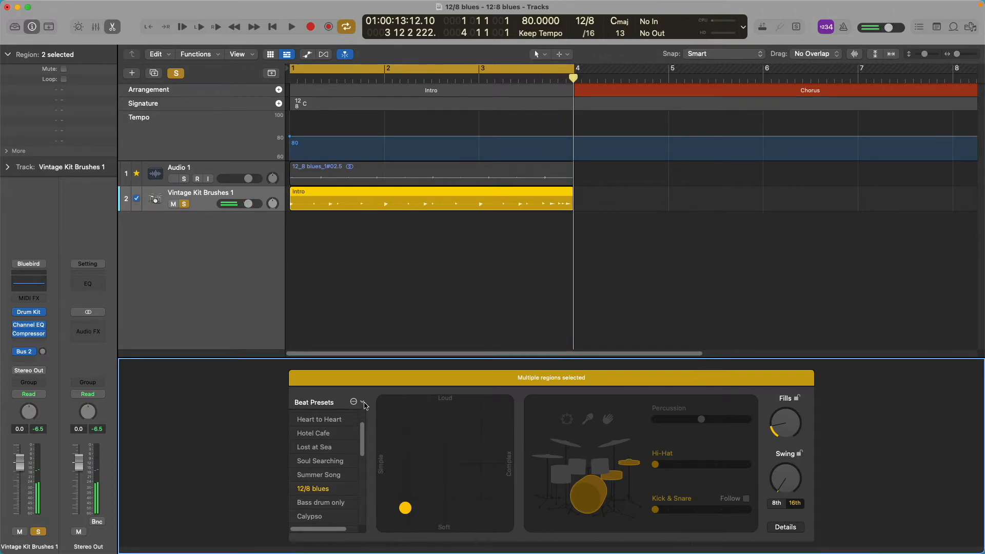
- Enable keeping both the settings and the drum kit when changing drummers
left_click(354, 403)
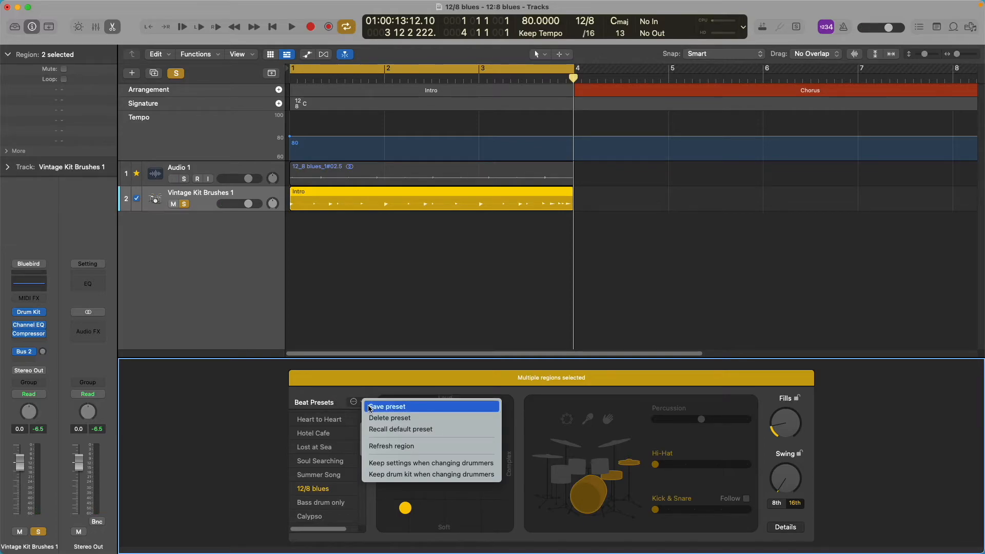
left_click(408, 464)
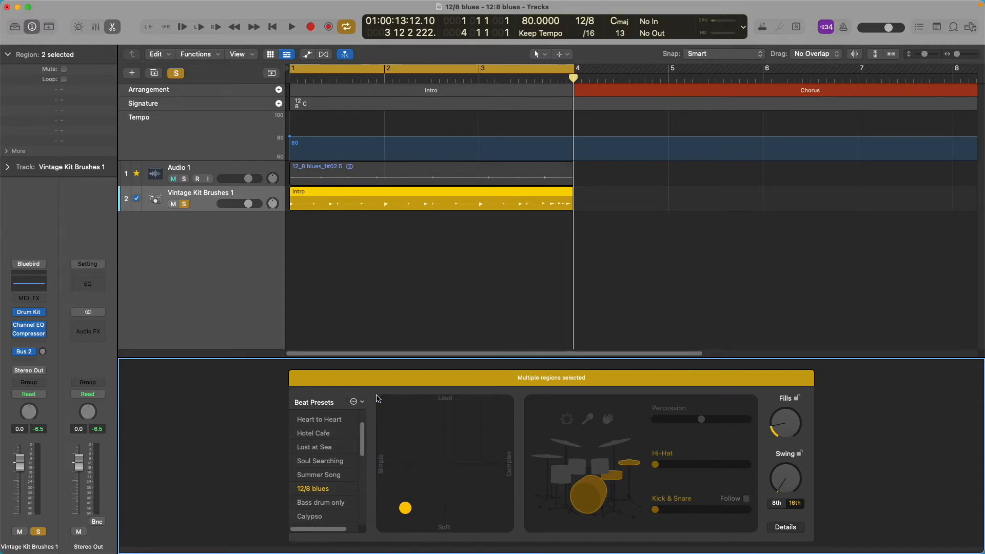
left_click(363, 404)
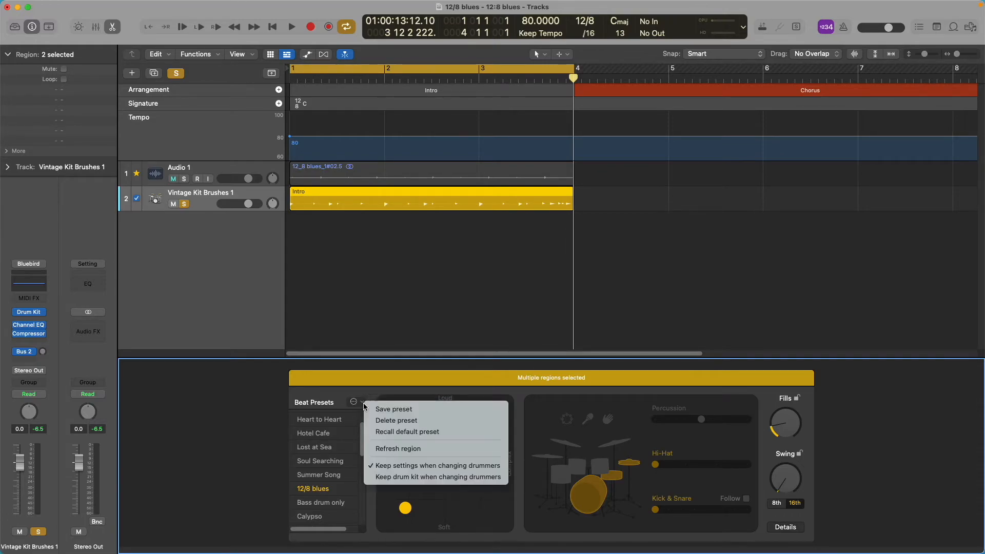
left_click(407, 477)
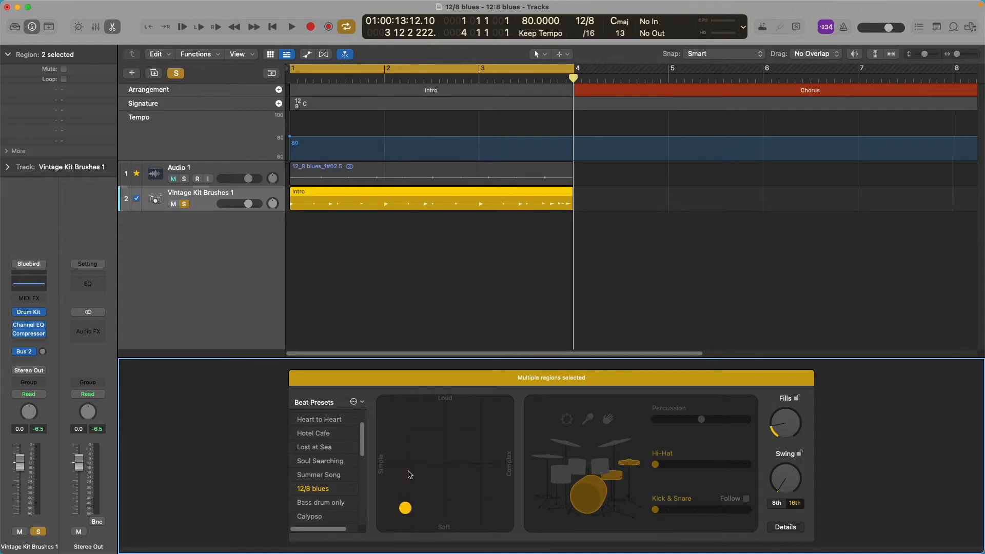
- Raise the Fills amount to about halfway and add a small amount of 16th-note Swing while the loop plays
key("space")
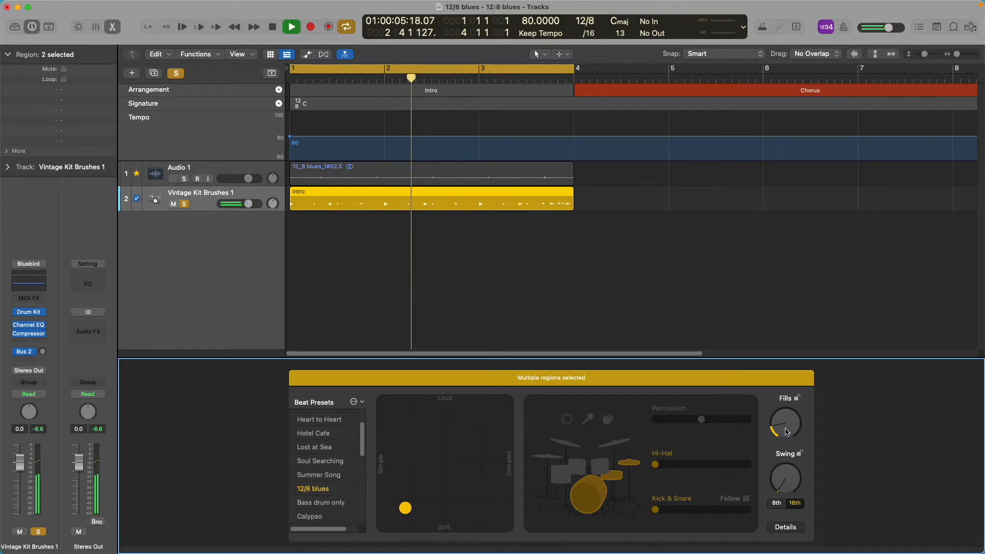
left_click_drag(787, 432, 788, 393)
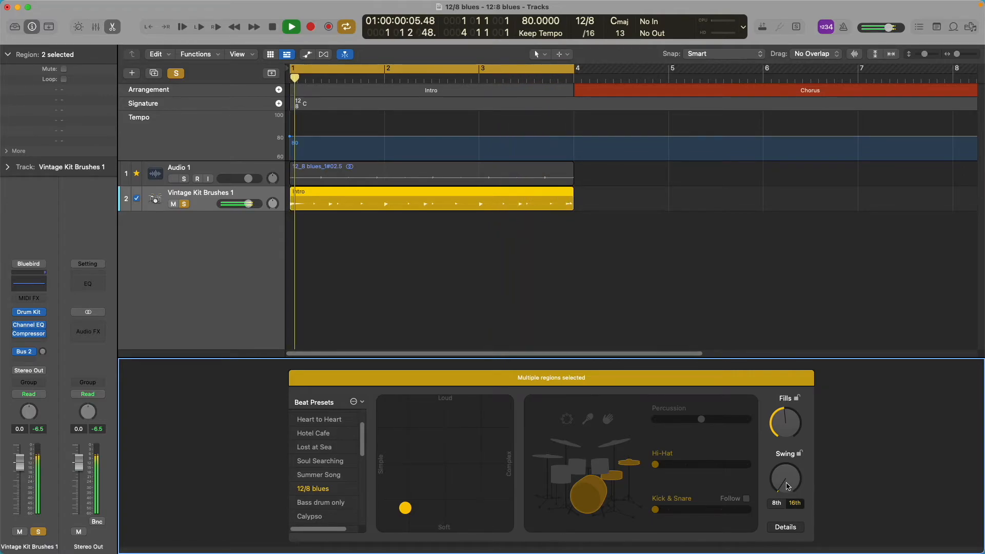
left_click_drag(788, 487, 785, 462)
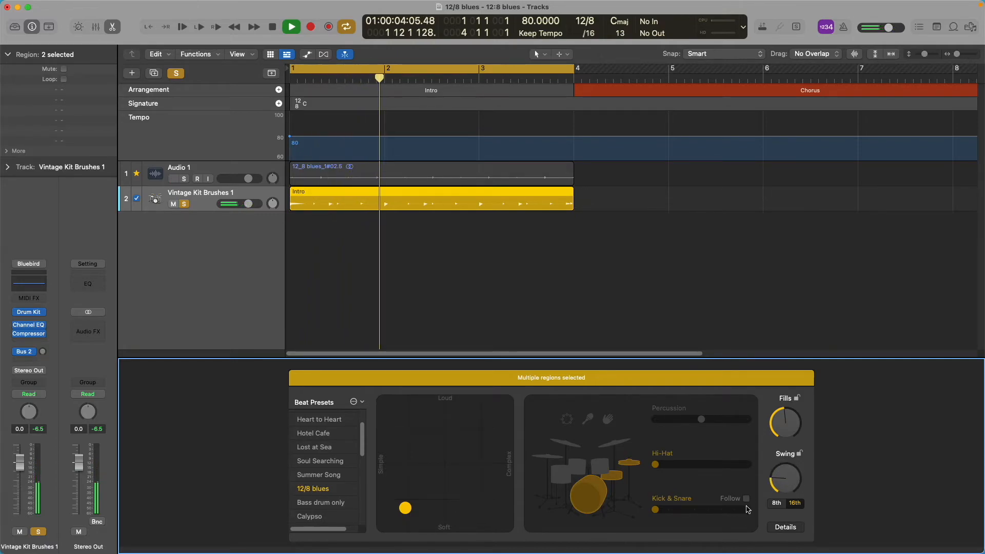
- Switch the Kick & Snare pattern to its second variation
mouse_move(671, 515)
left_click(670, 513)
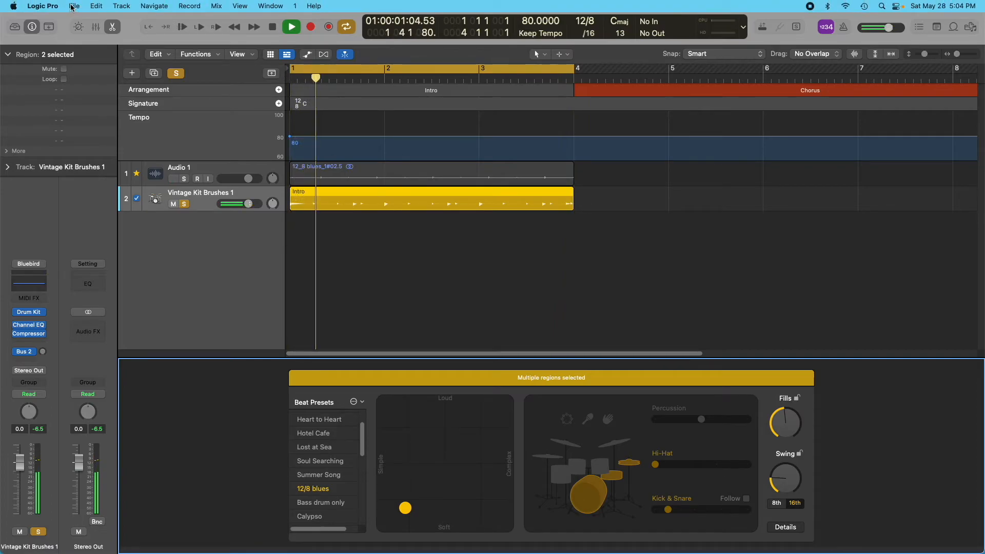
- Save the project, stop playback and return the playhead to the start
left_click(73, 5)
left_click(86, 95)
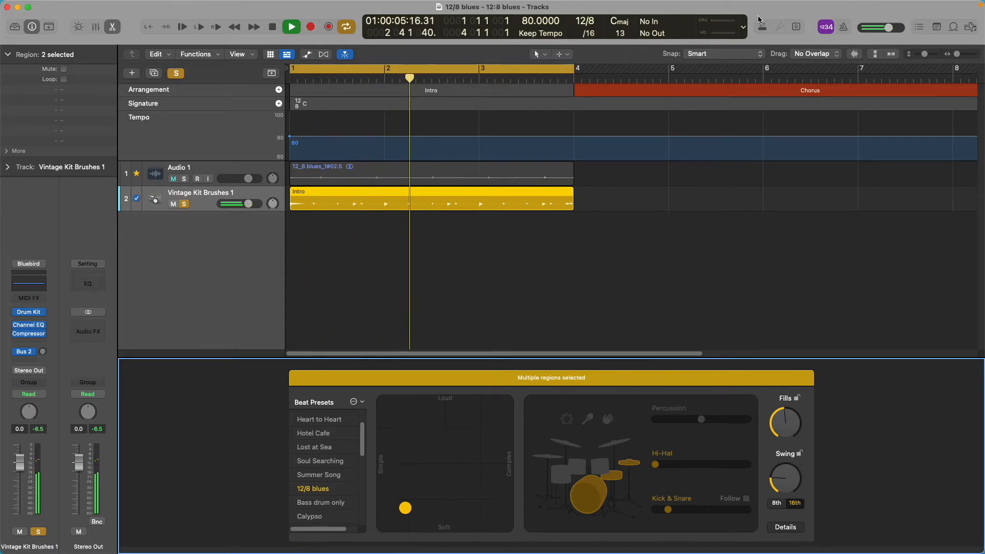
key("space")
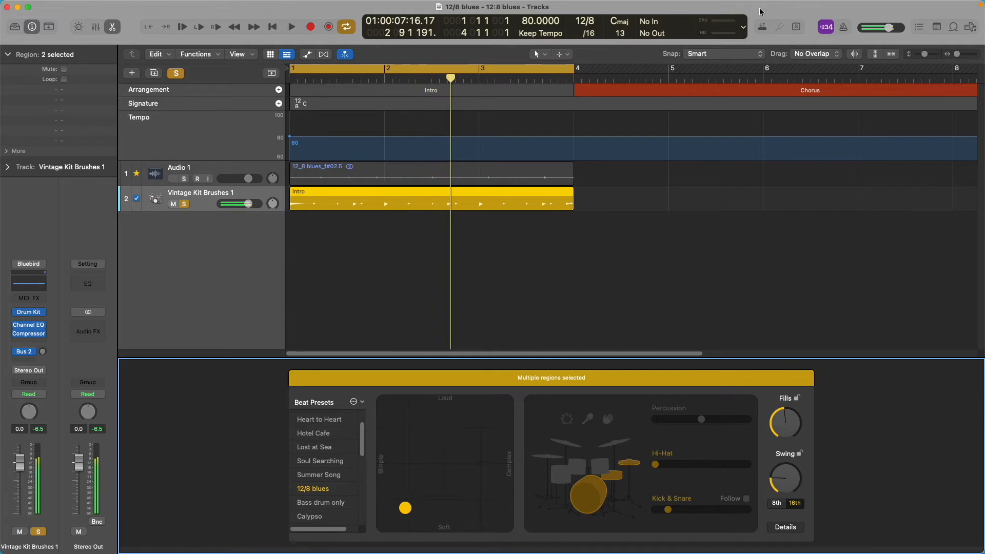
key("Return")
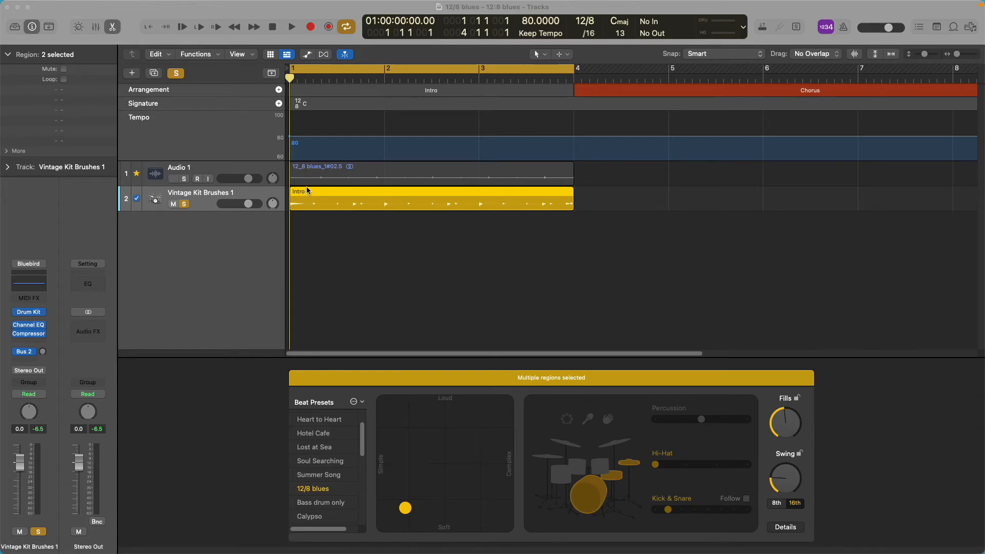
- Unmute the Audio 1 track and turn off solo on the Vintage Kit Brushes 1 track
left_click(259, 171)
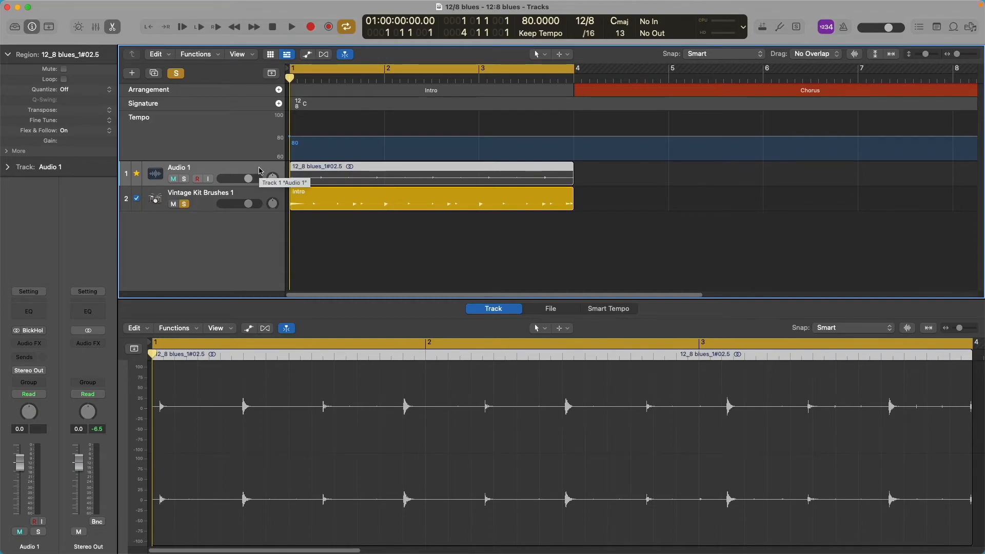
left_click(174, 178)
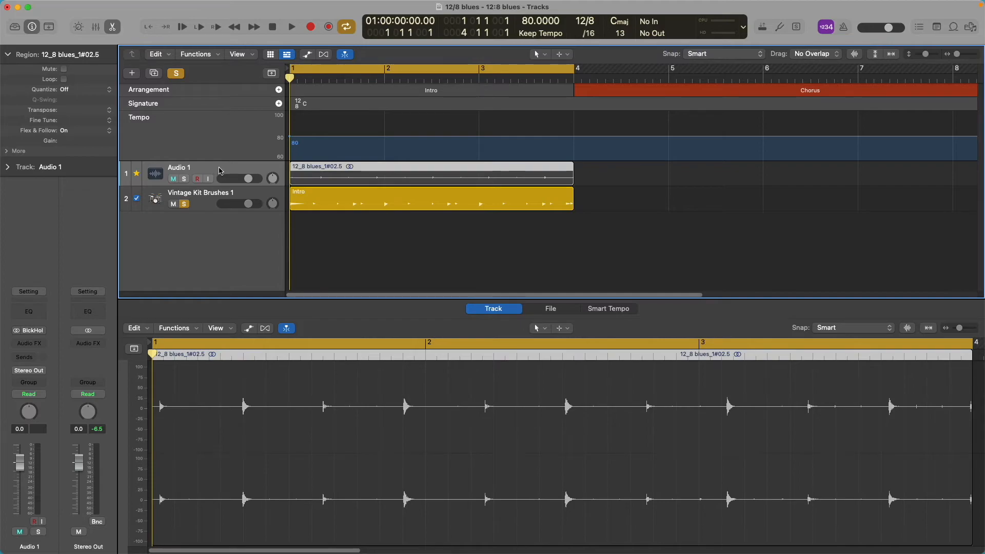
left_click(184, 204)
left_click(214, 183)
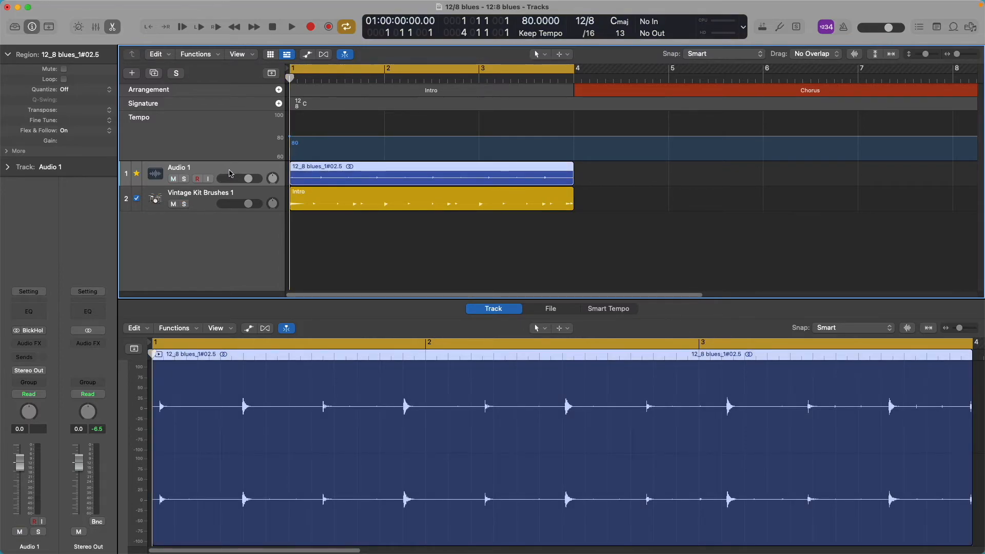
- Delete the 12_8 blues recording along with its audio file on disk and remove the Audio 1 track
key("e")
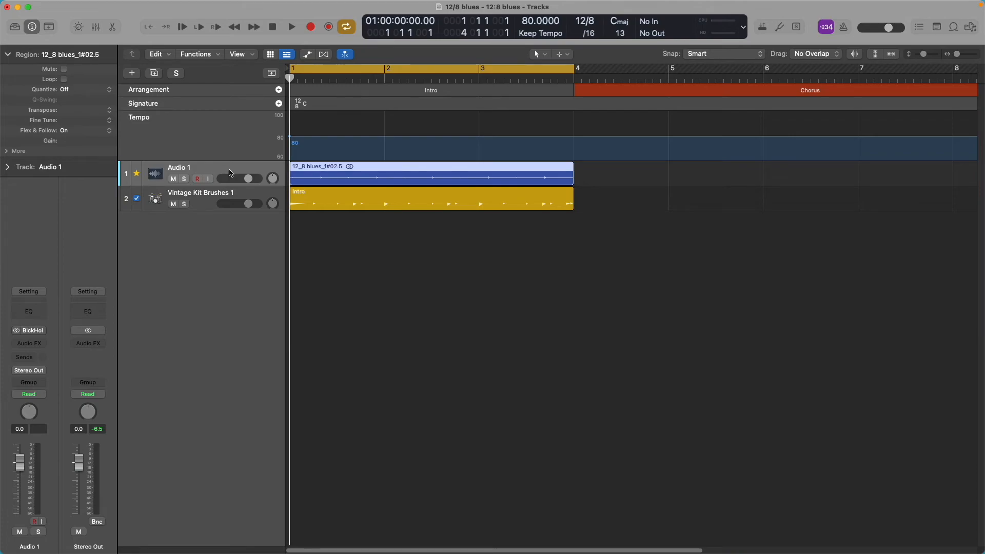
key("e")
key("e")
key("BackSpace")
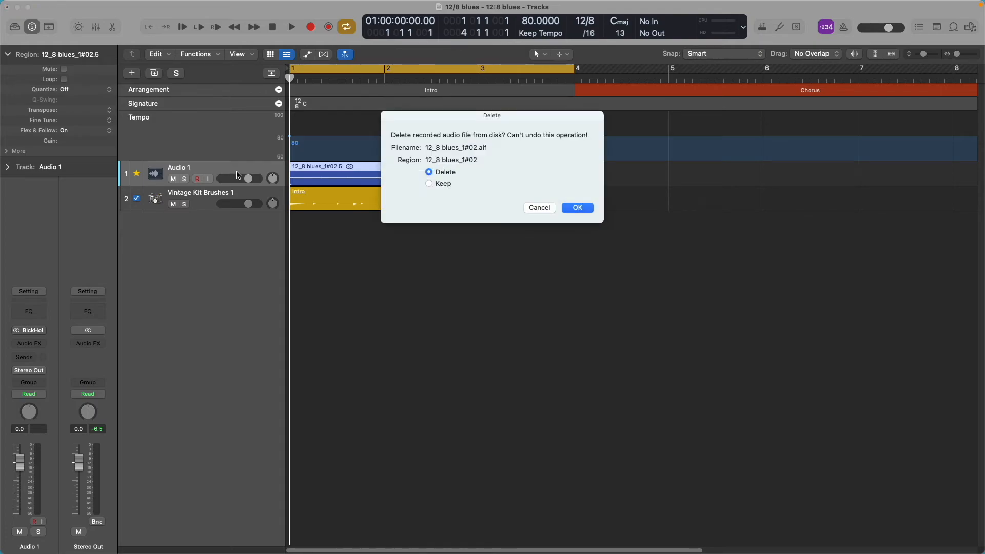
key("Return")
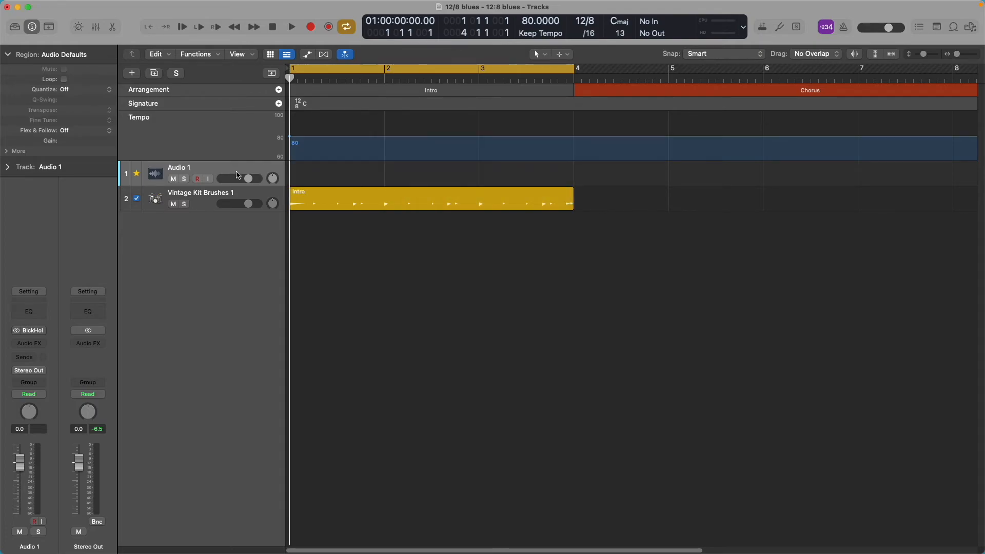
key("super+BackSpace")
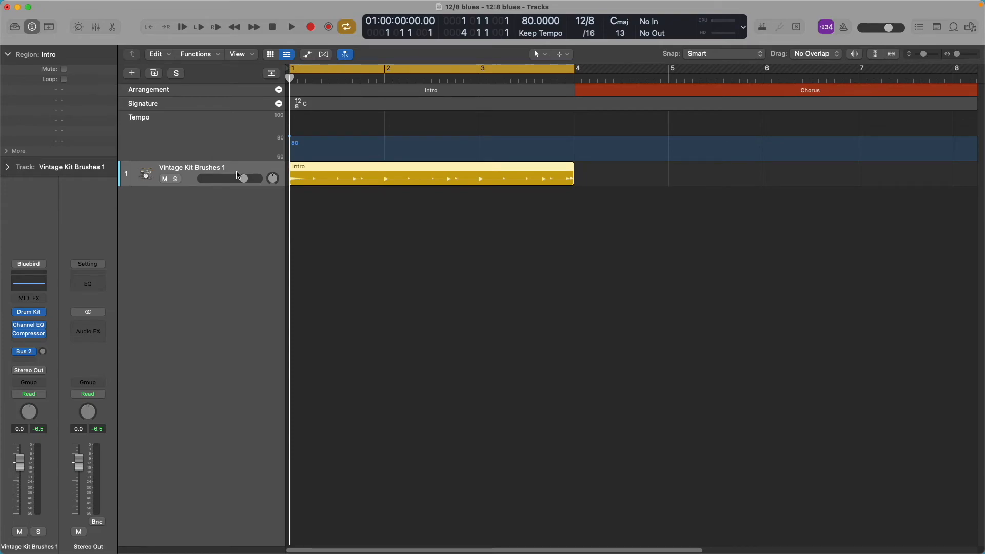
- Audition the Intro drummer region, stop playback and position the playhead at bar 4
mouse_move(126, 180)
left_click(290, 27)
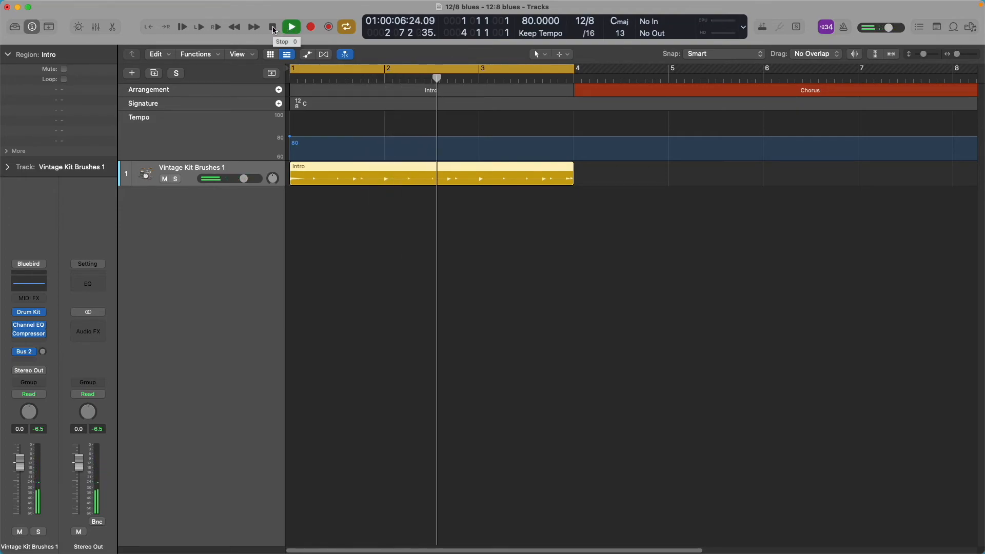
left_click(274, 28)
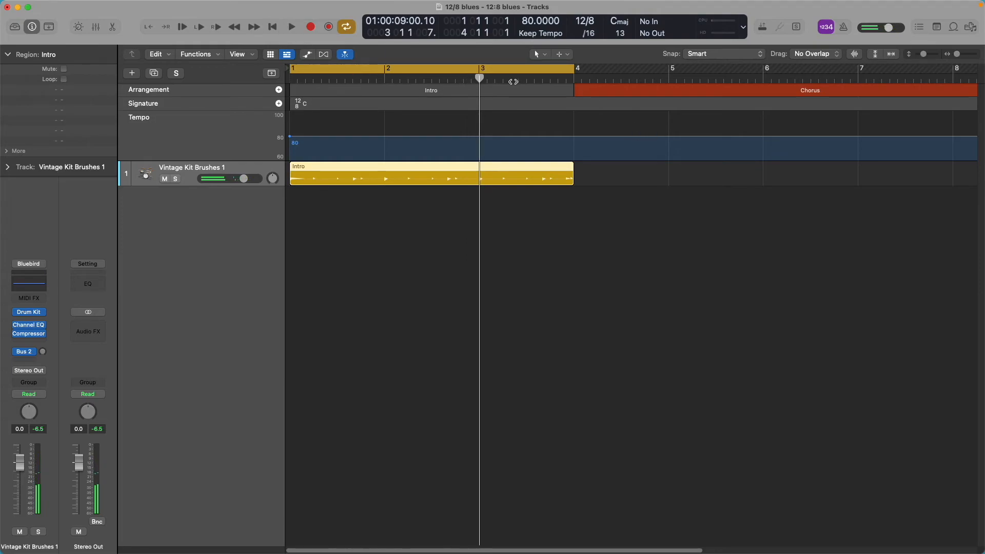
left_click_drag(481, 78, 573, 78)
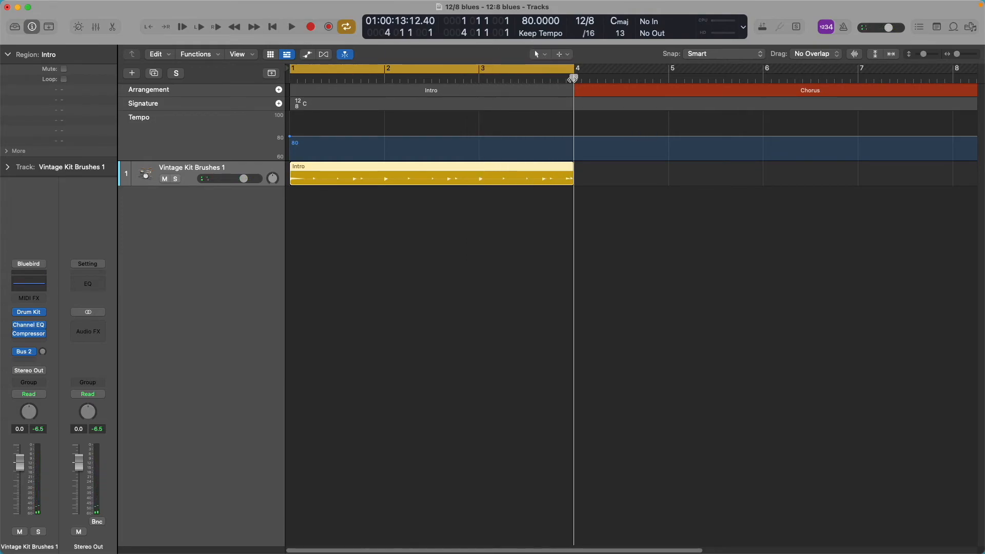
- Review the Intro region's beat preset and the options for keeping settings and drum kit when changing drummers
double_click(306, 170)
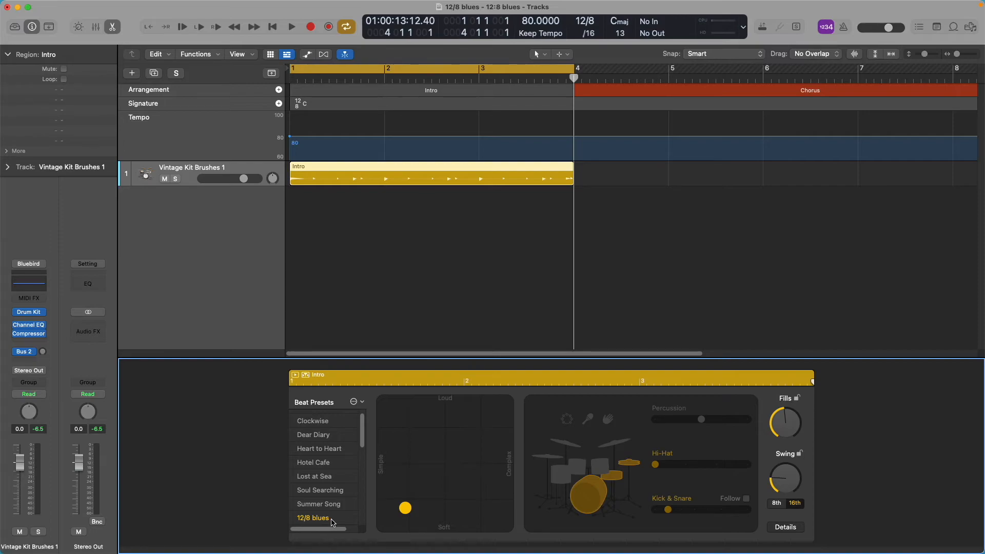
left_click(363, 403)
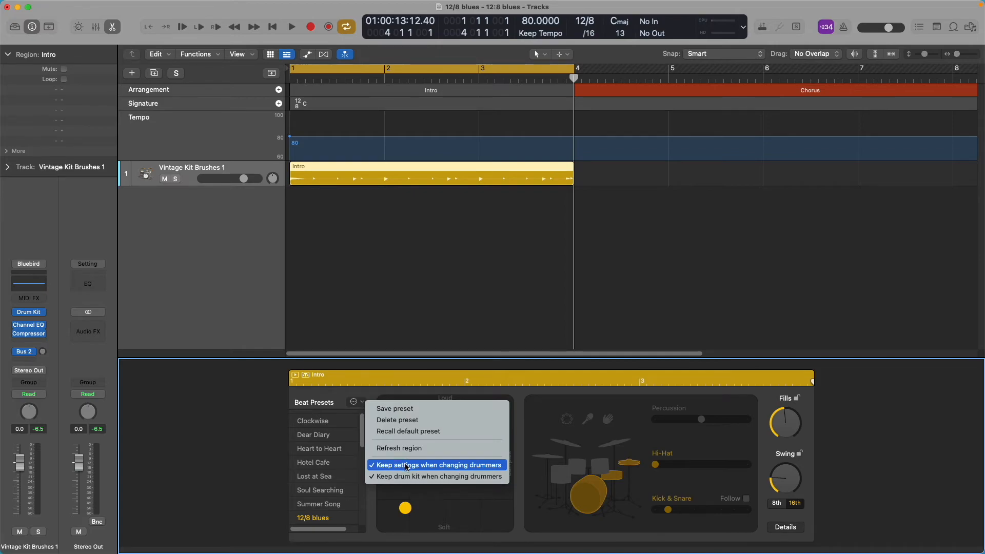
left_click(268, 381)
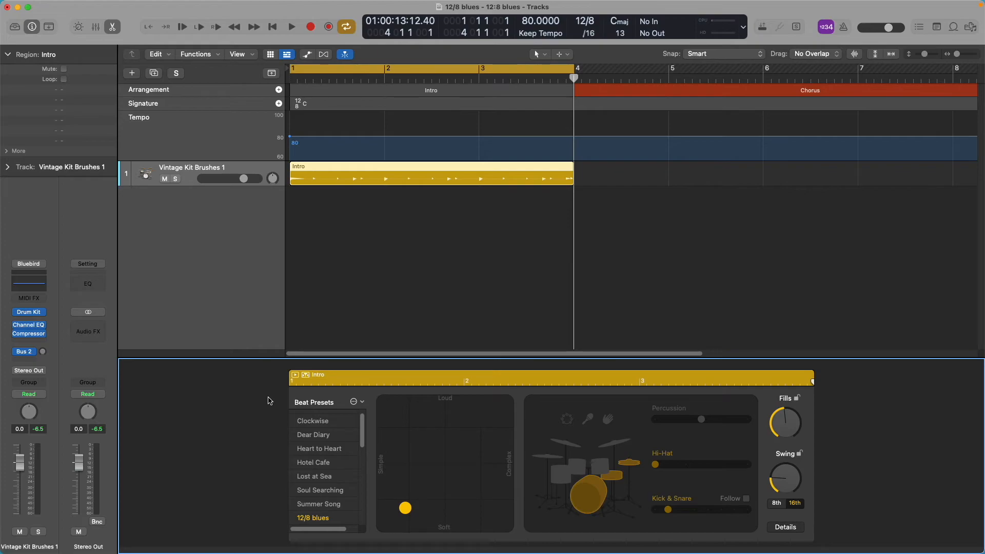
key("e")
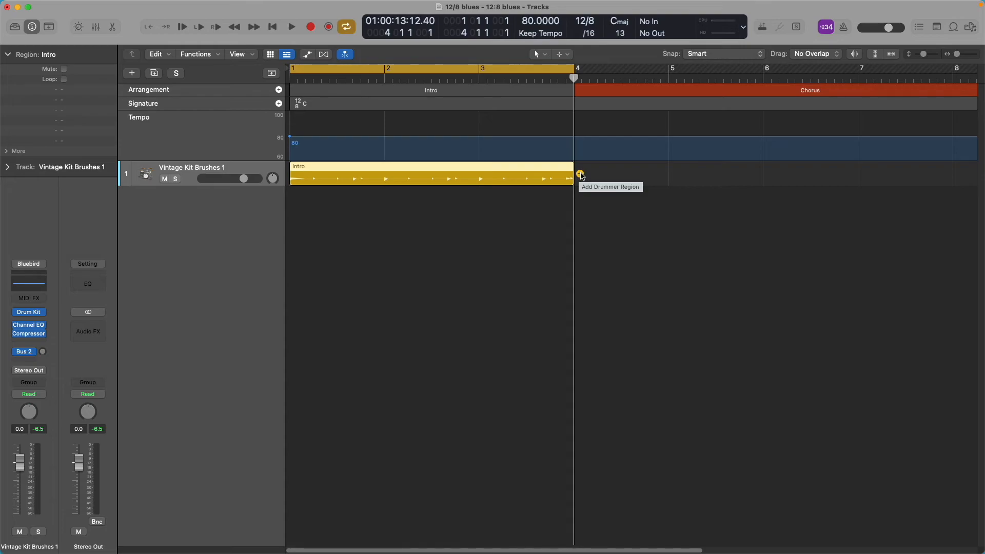
- Add drummer regions after the Intro and apply the 12/8 blues beat preset to the Chorus region
left_click(580, 174)
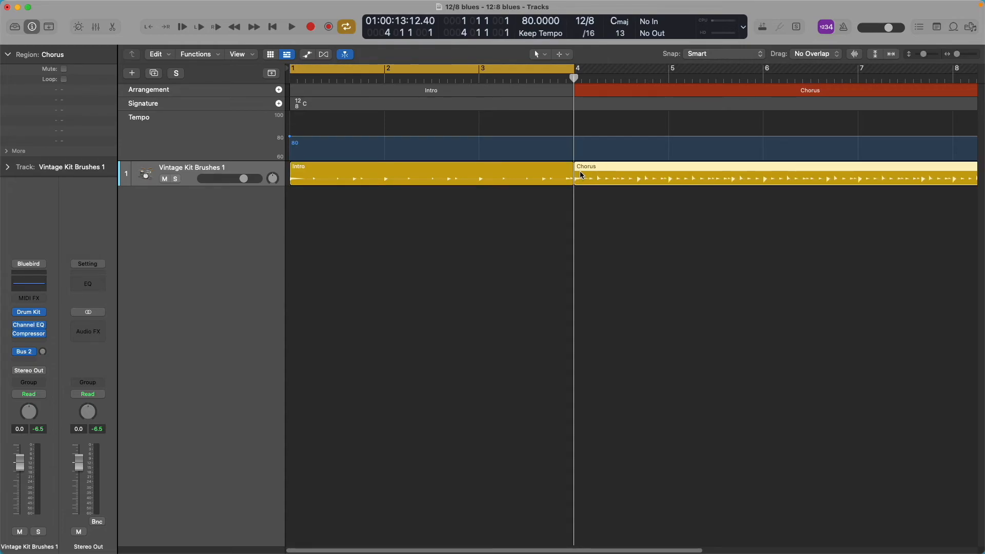
double_click(581, 175)
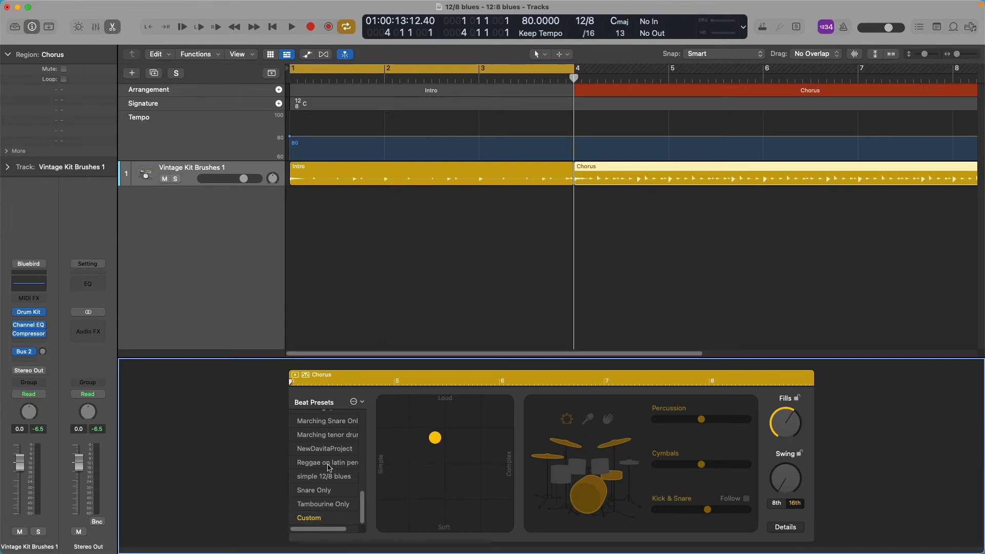
left_click_drag(361, 505, 367, 444)
left_click(346, 439)
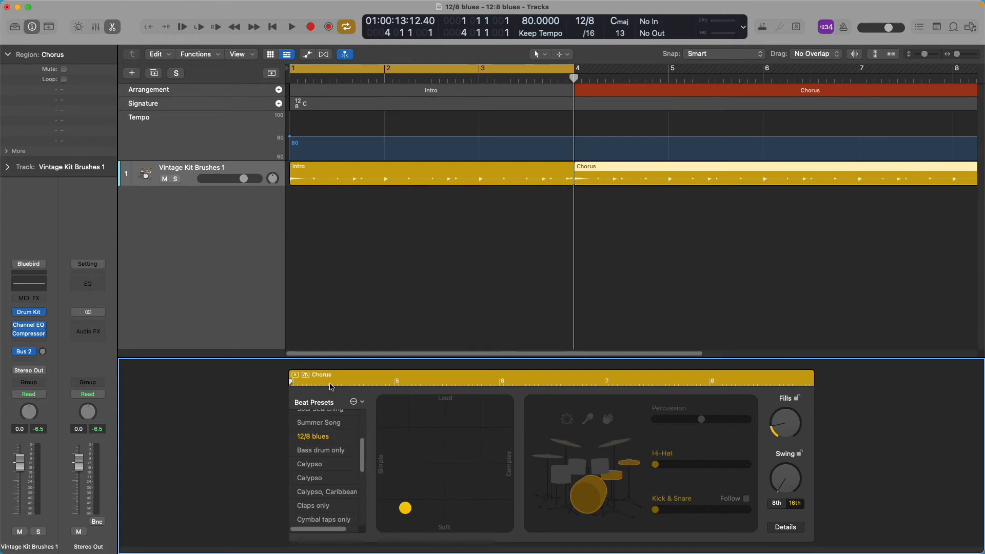
- Turn off Cycle mode and apply the 12/8 blues beat preset to all drummer regions on the track
left_click(245, 169)
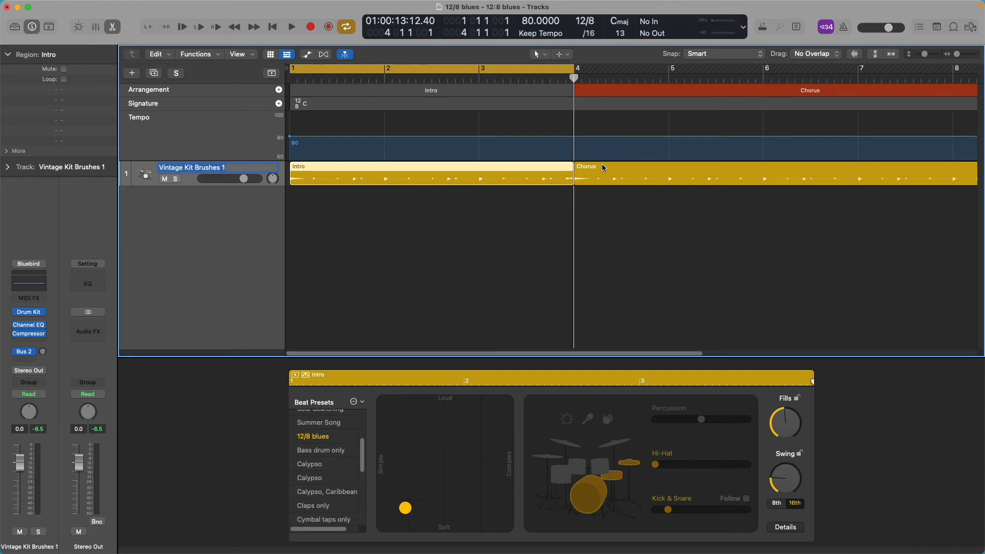
left_click(346, 28)
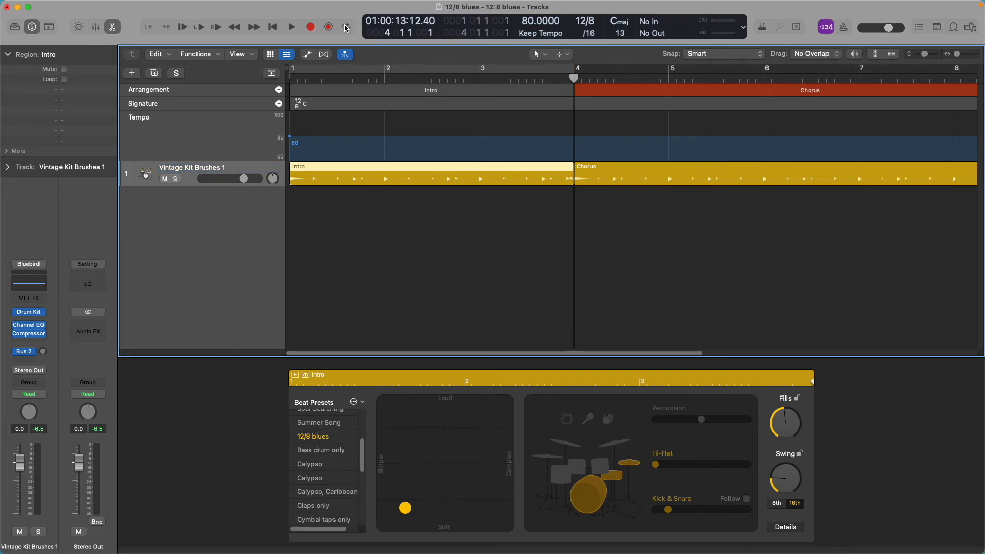
left_click(259, 169)
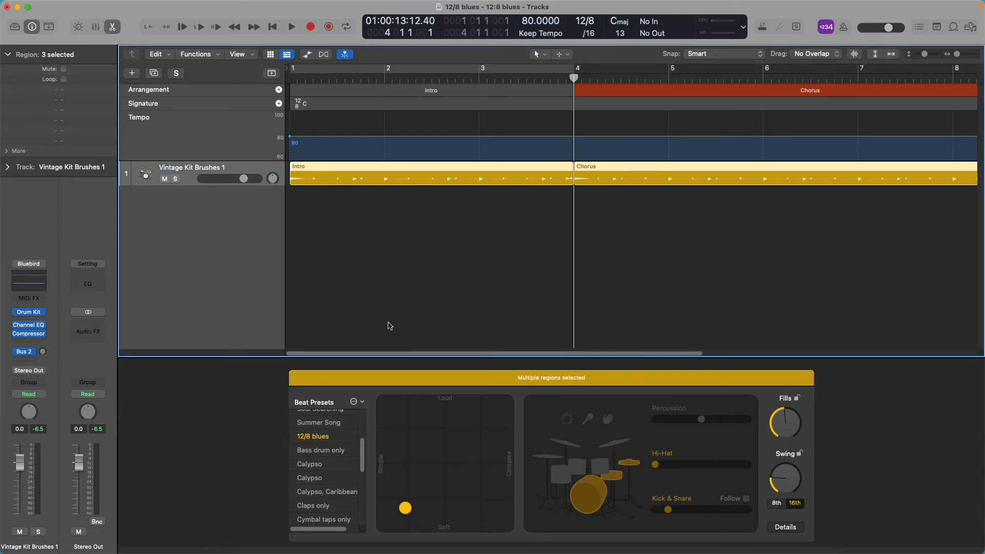
left_click(334, 443)
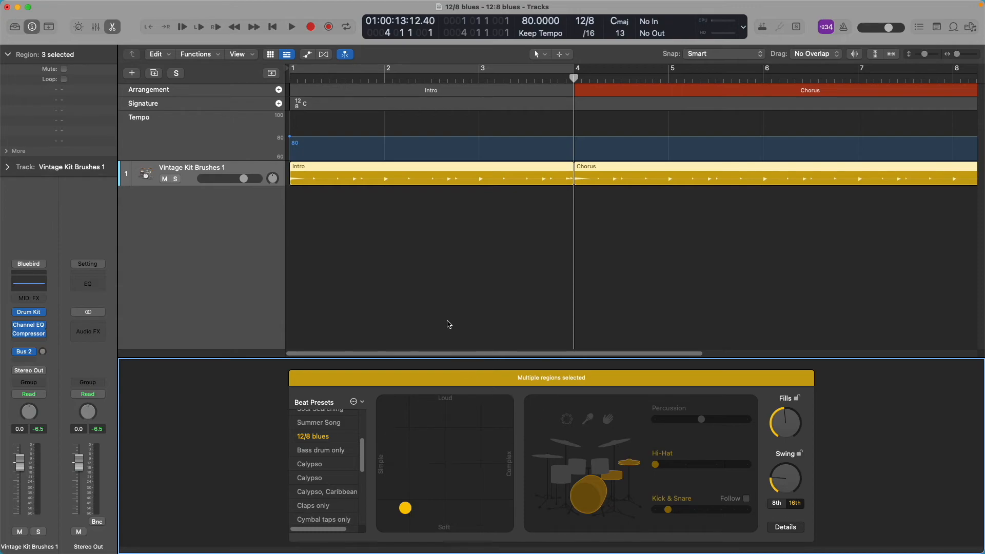
key("Return")
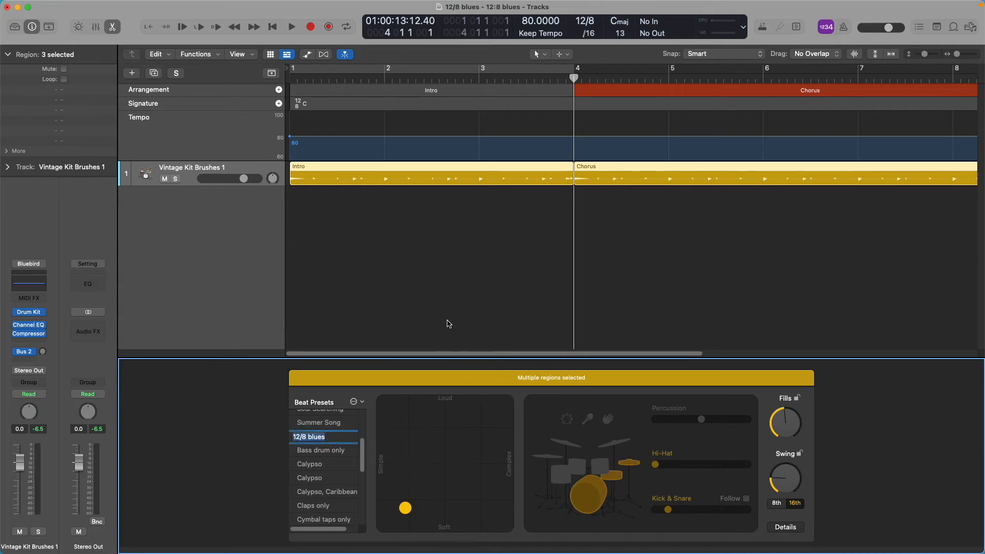
left_click(354, 439)
left_click(399, 349)
key("e")
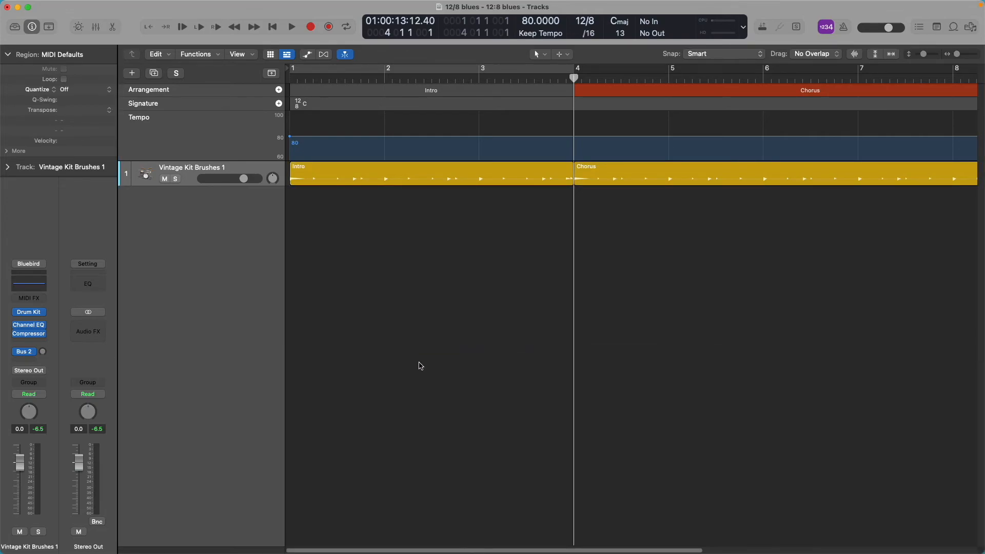
- Play the arrangement from the start, turn Cycle mode on and extend the cycle range to bar 13
key("Return")
key("space")
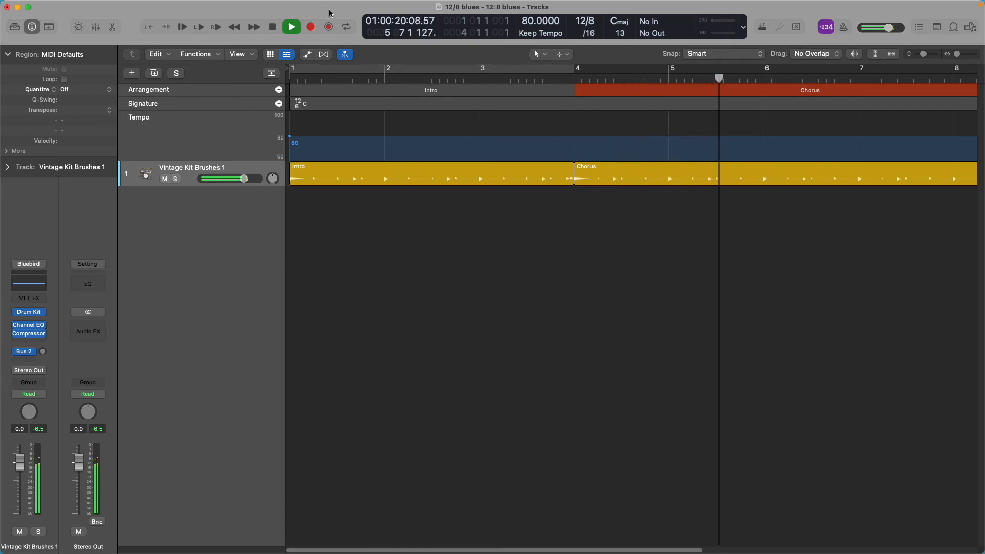
left_click(348, 27)
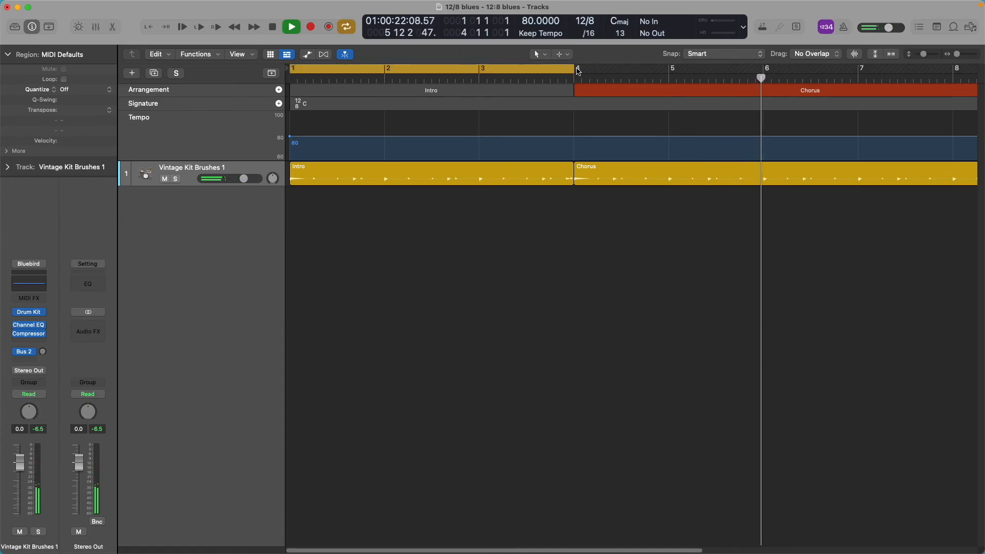
left_click_drag(573, 70, 981, 65)
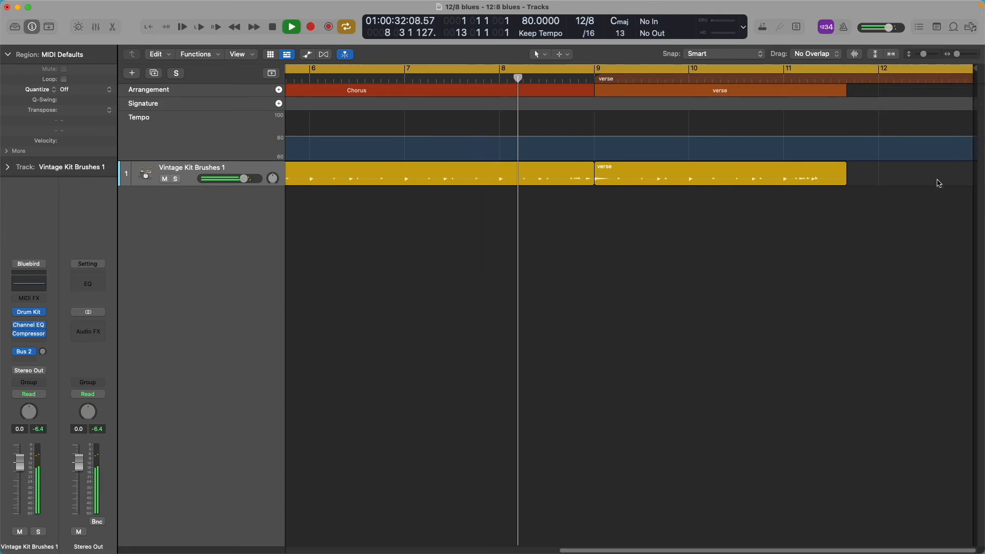
- Stop playback and lengthen the verse arrangement marker and its drummer region to end at bar 13
key("space")
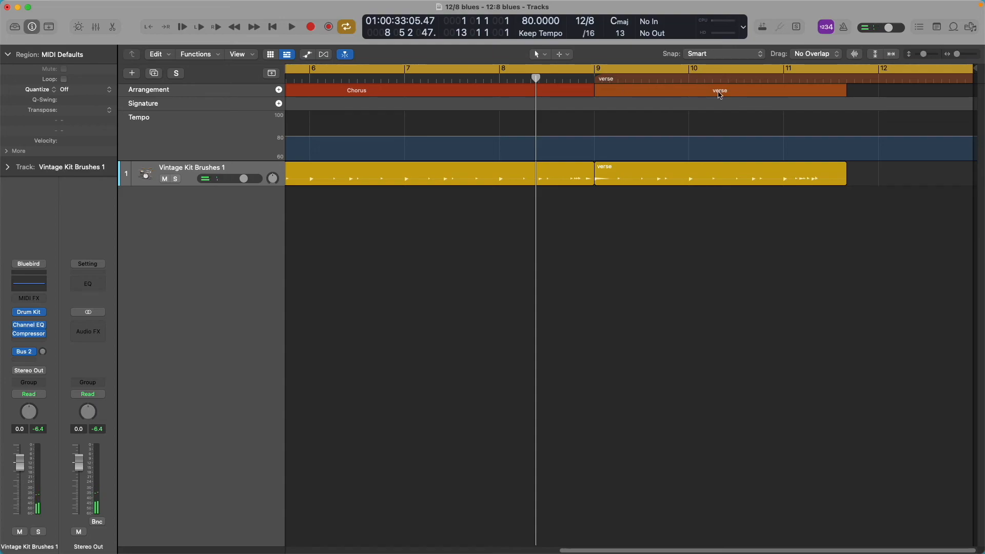
left_click_drag(844, 90, 972, 102)
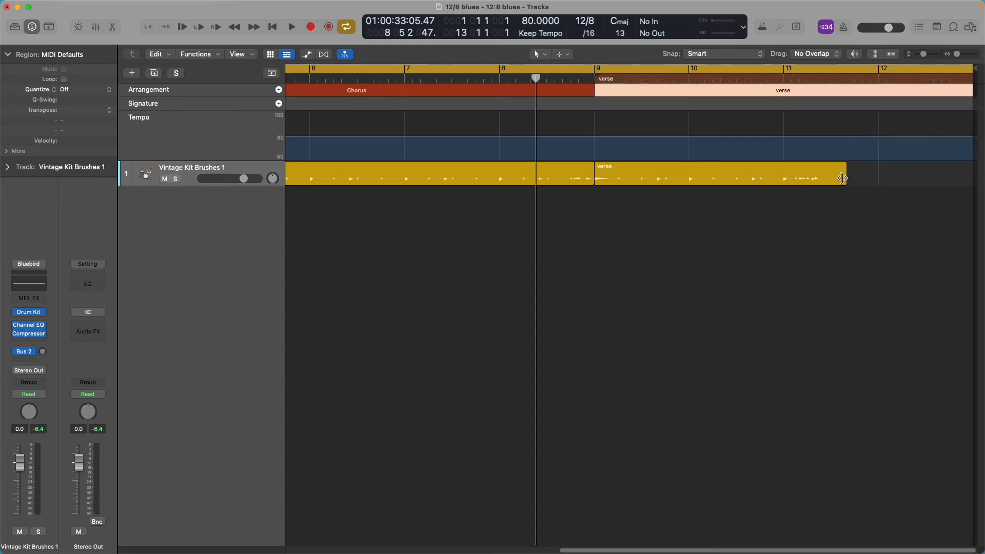
left_click_drag(845, 179, 972, 178)
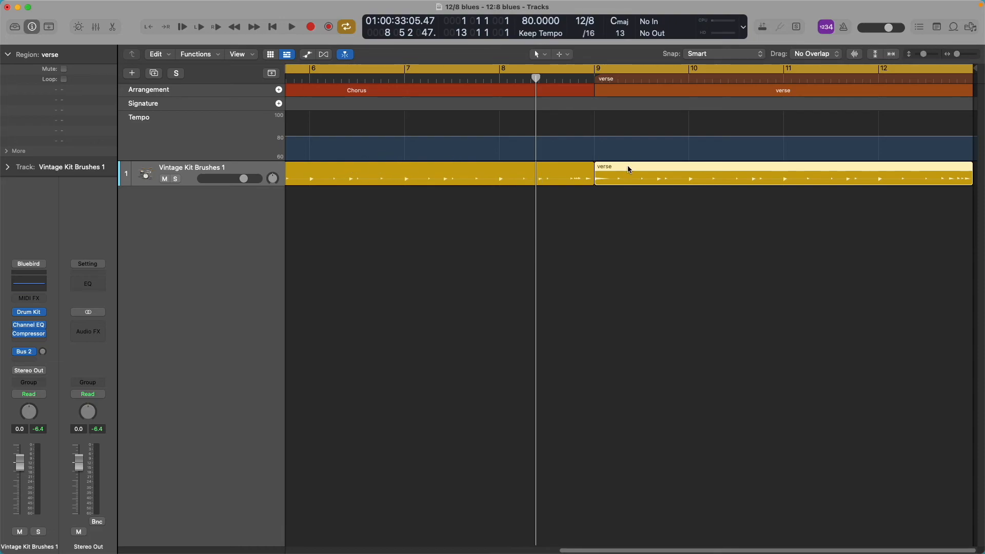
- Raise the Fills amount to roughly four-fifths for all drummer regions and audition the result
left_click(257, 175)
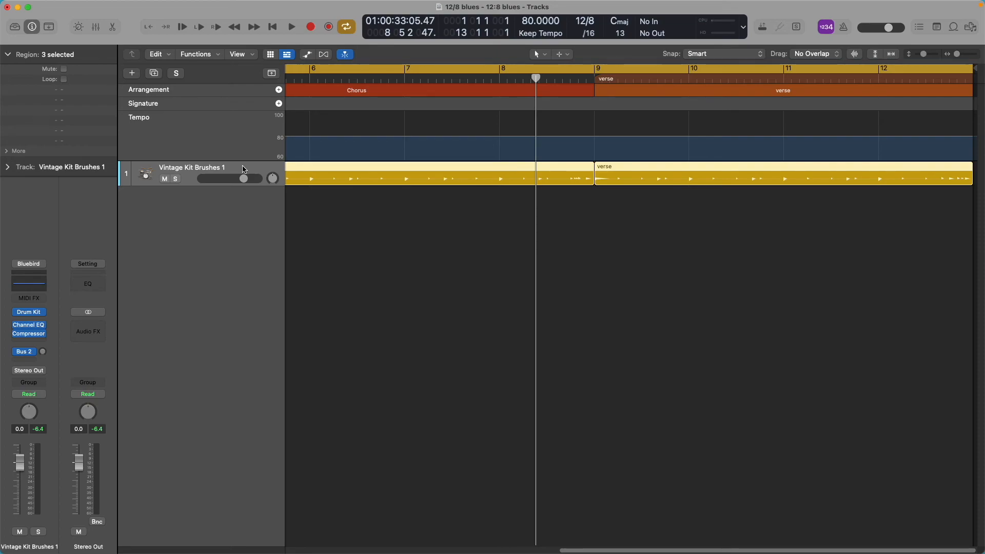
key("e")
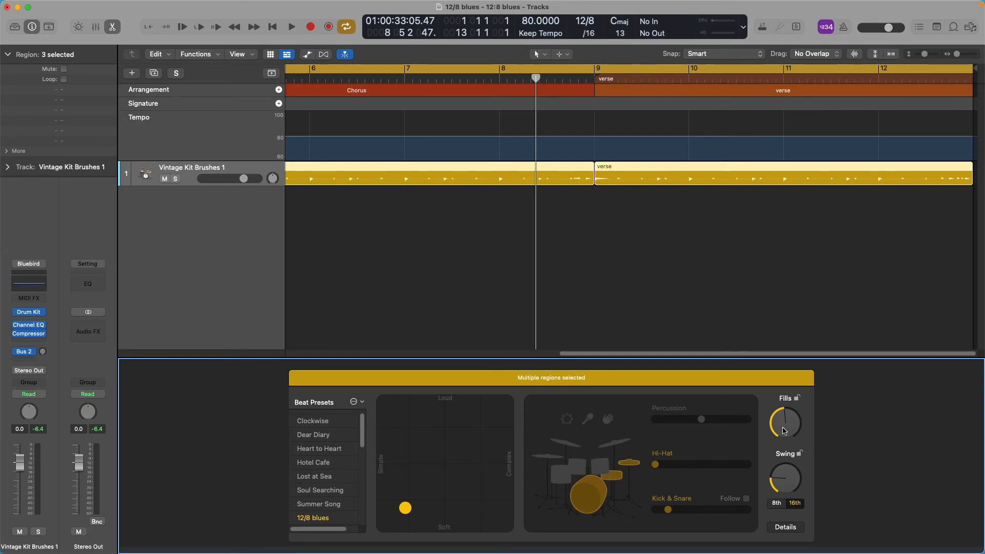
left_click_drag(784, 429, 782, 399)
key("space")
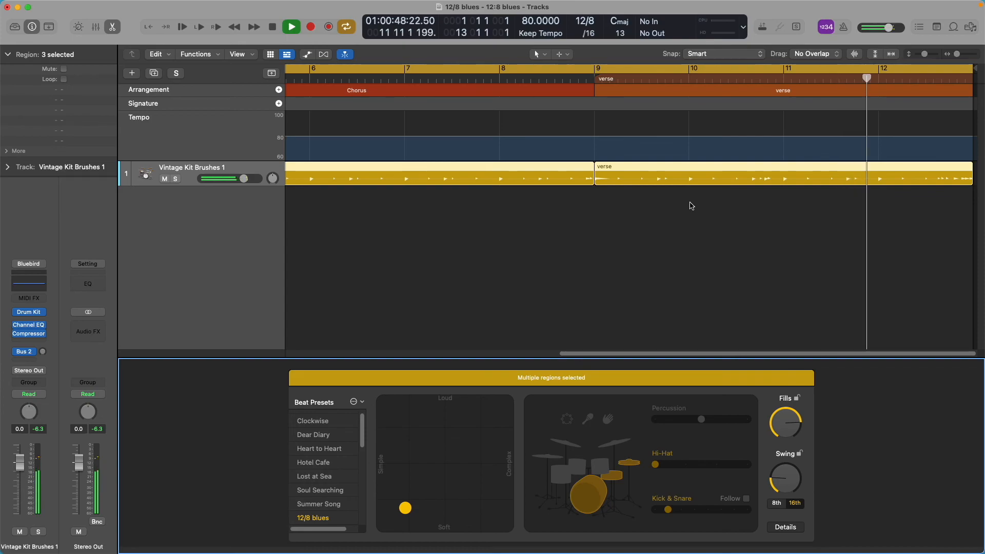
- Stop playback, return the playhead to the start of the project and turn off Cycle mode
left_click(273, 27)
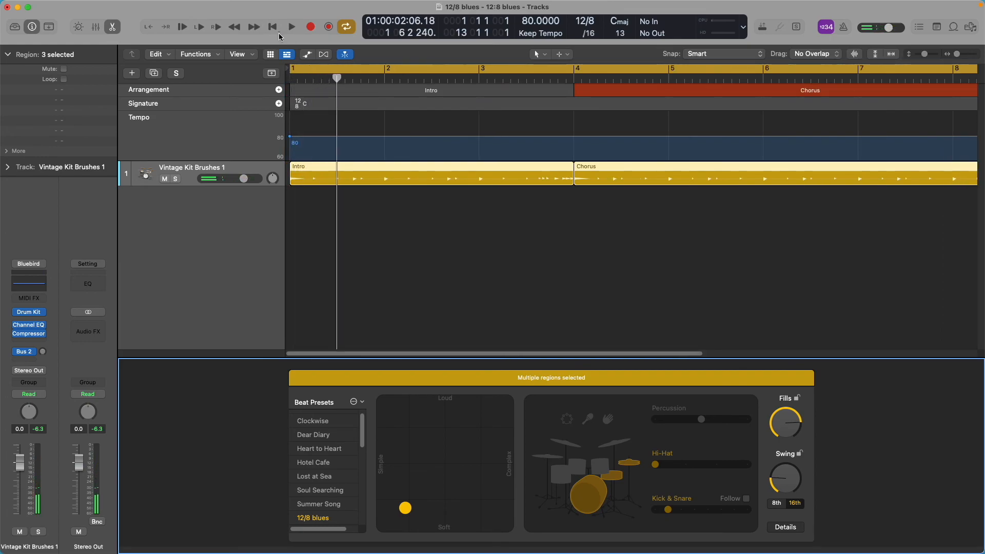
left_click(278, 33)
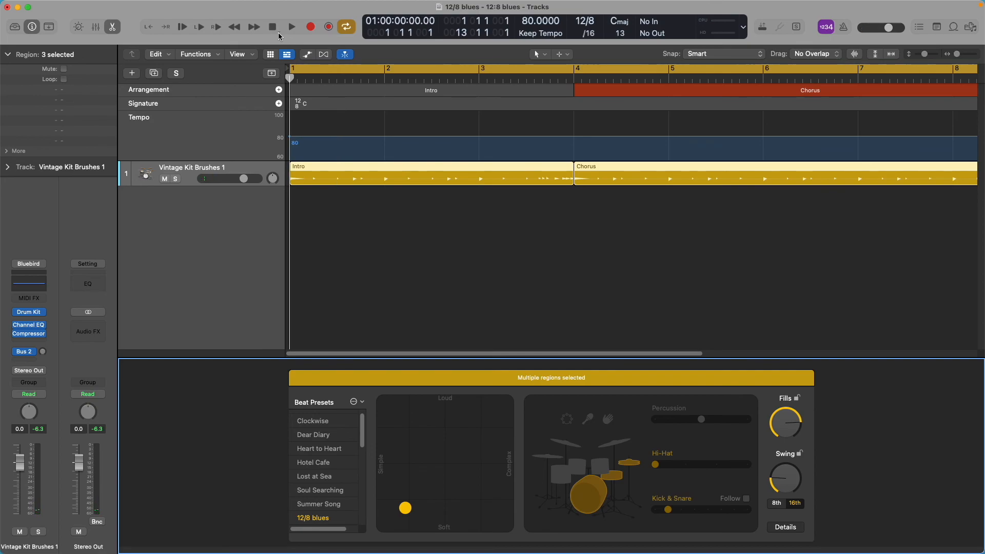
left_click(347, 29)
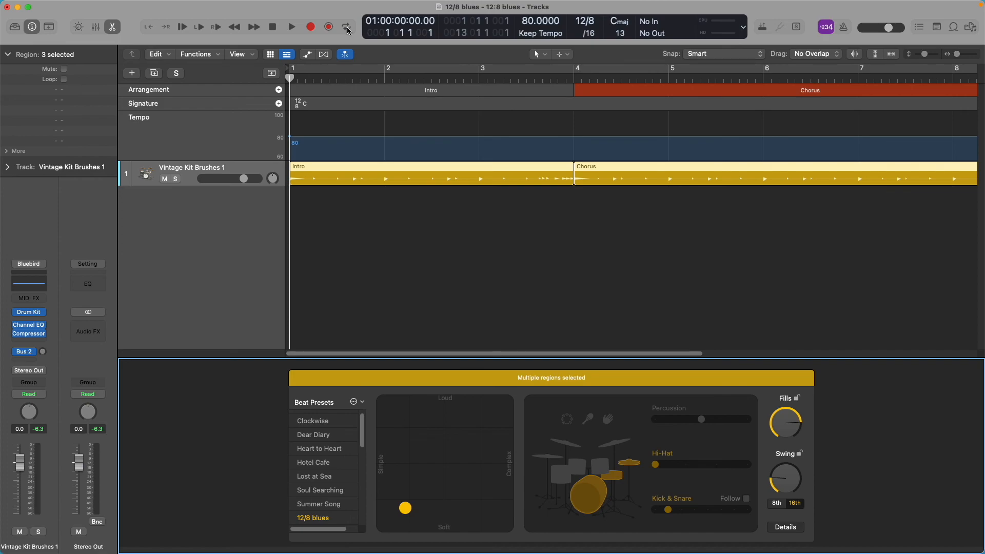
- Hide the drummer editor and save the project as a template named 12/8 blues in the Project Templates folder
key("e")
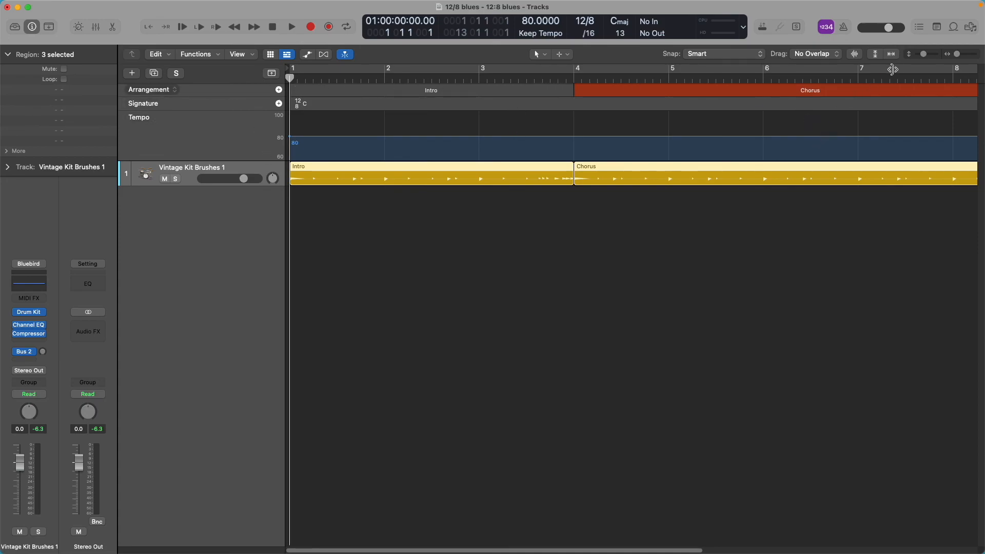
left_click_drag(958, 54, 956, 54)
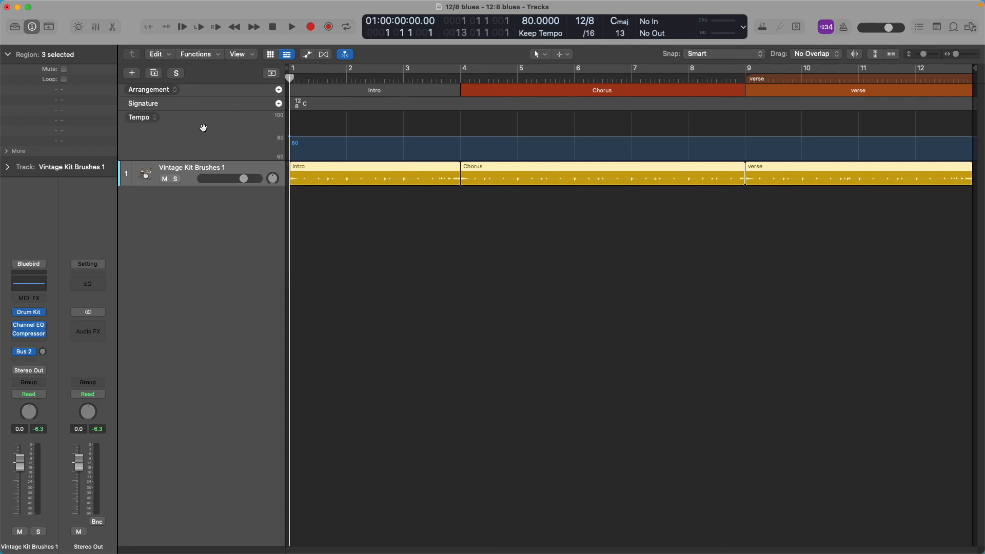
left_click(75, 6)
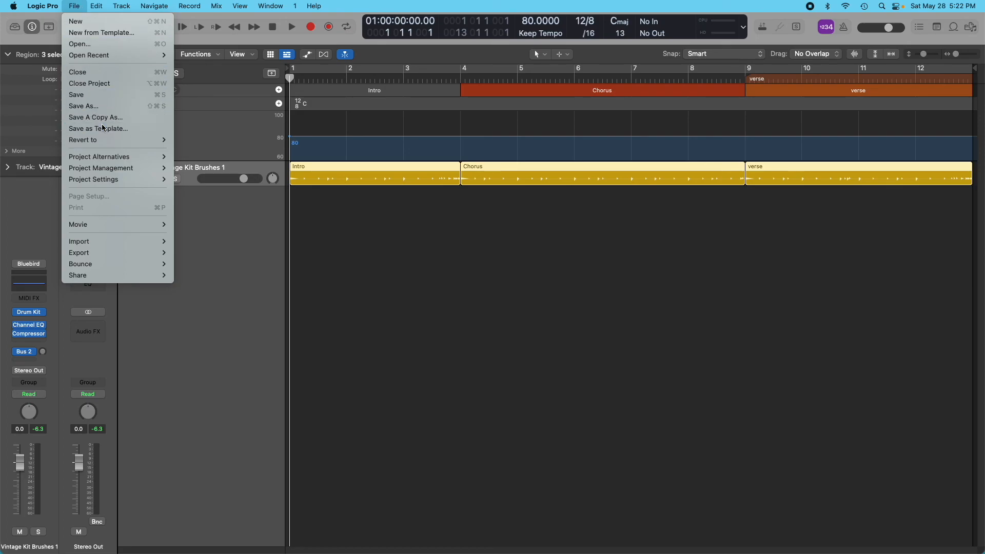
key("Escape")
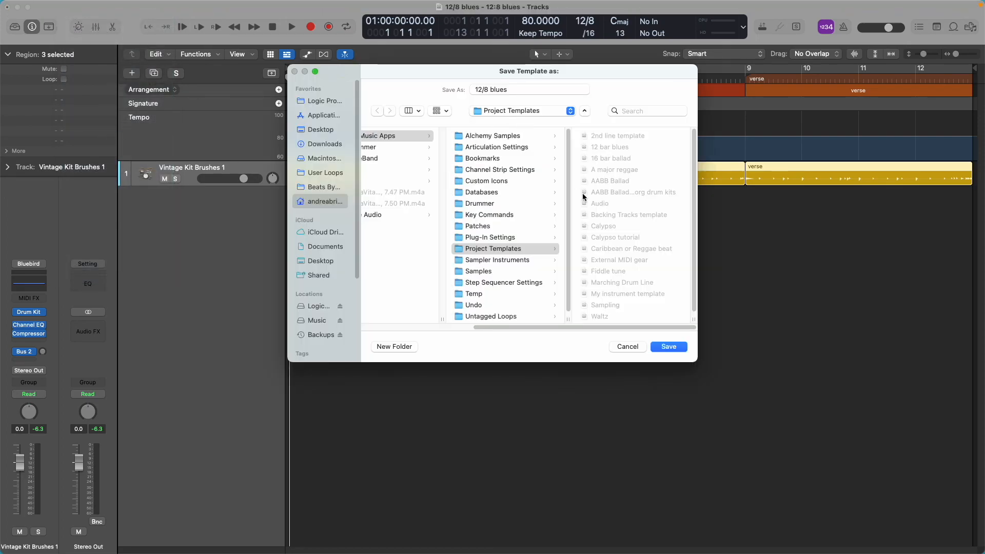
left_click(679, 351)
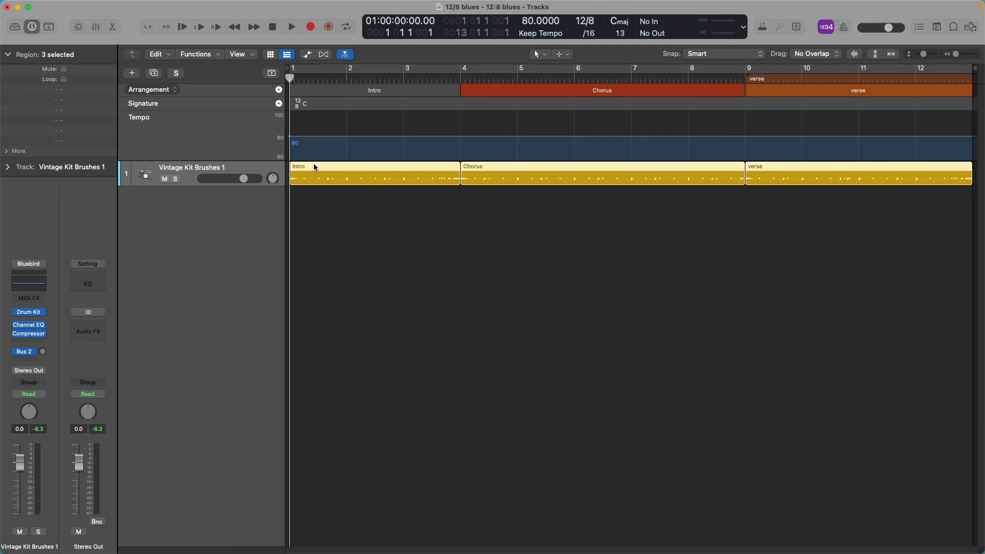
- Audition the opening of the Intro drummer region from bar 1, then stop and return to the start
left_click(294, 28)
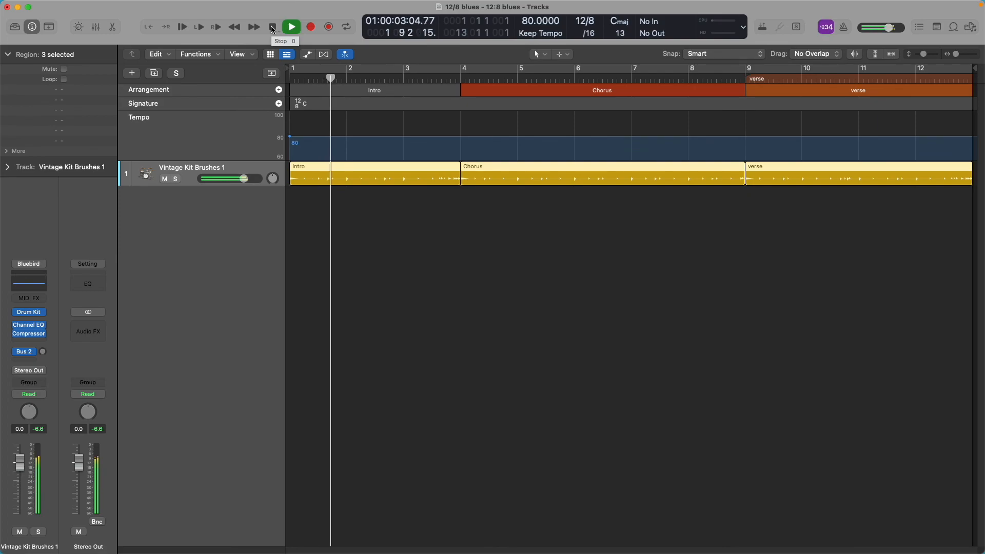
left_click(273, 30)
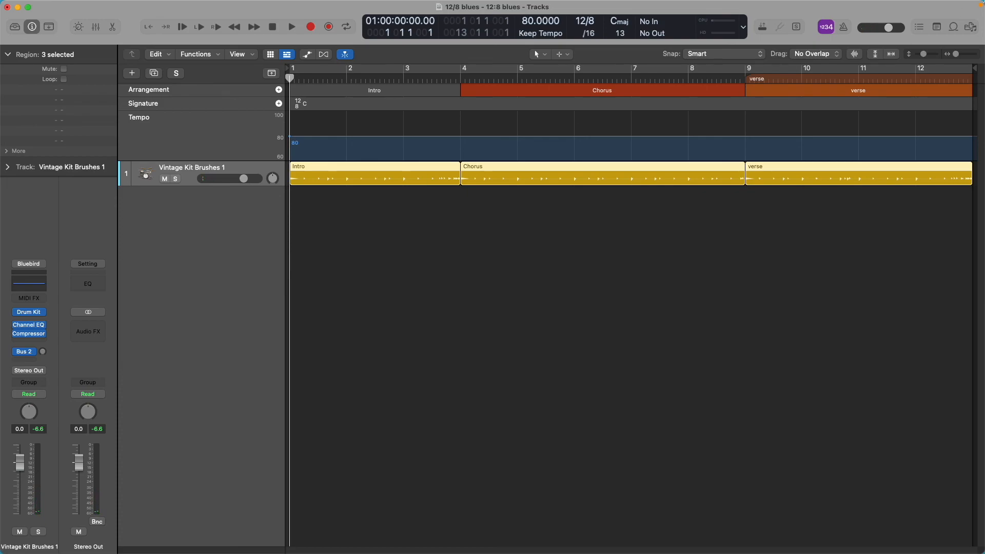
mouse_move(824, 5)
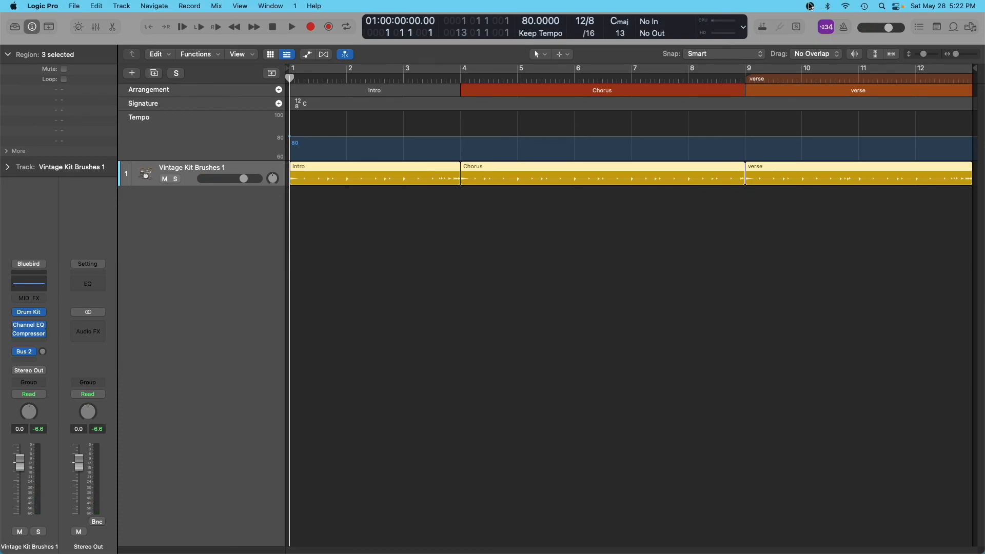